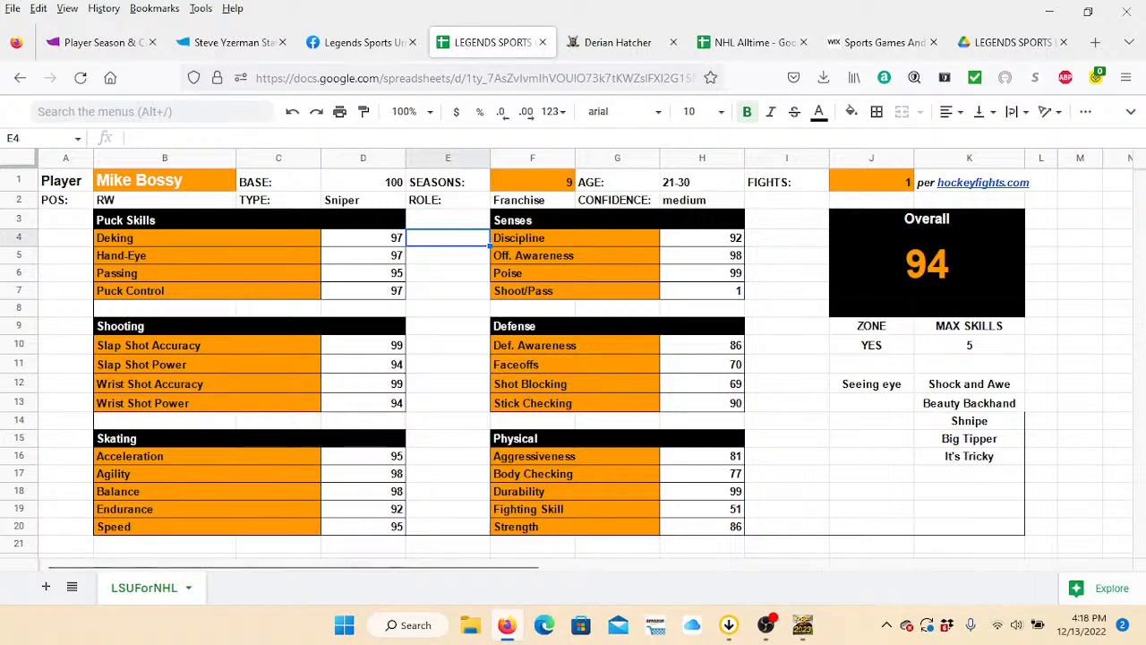
View the Legends Sports Universe home page and the ratings generator's copy-document page, and return to the ratings spreadsheet.
{"action": "left_click", "coordinate": [878, 42]}
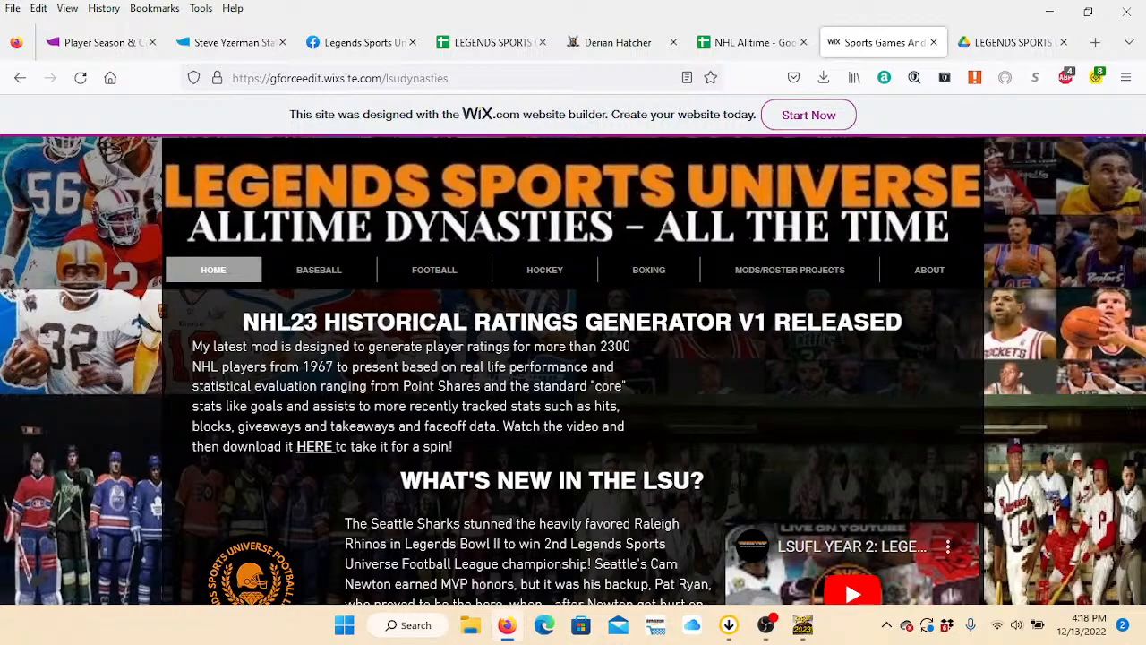
{"action": "mouse_move", "coordinate": [544, 270]}
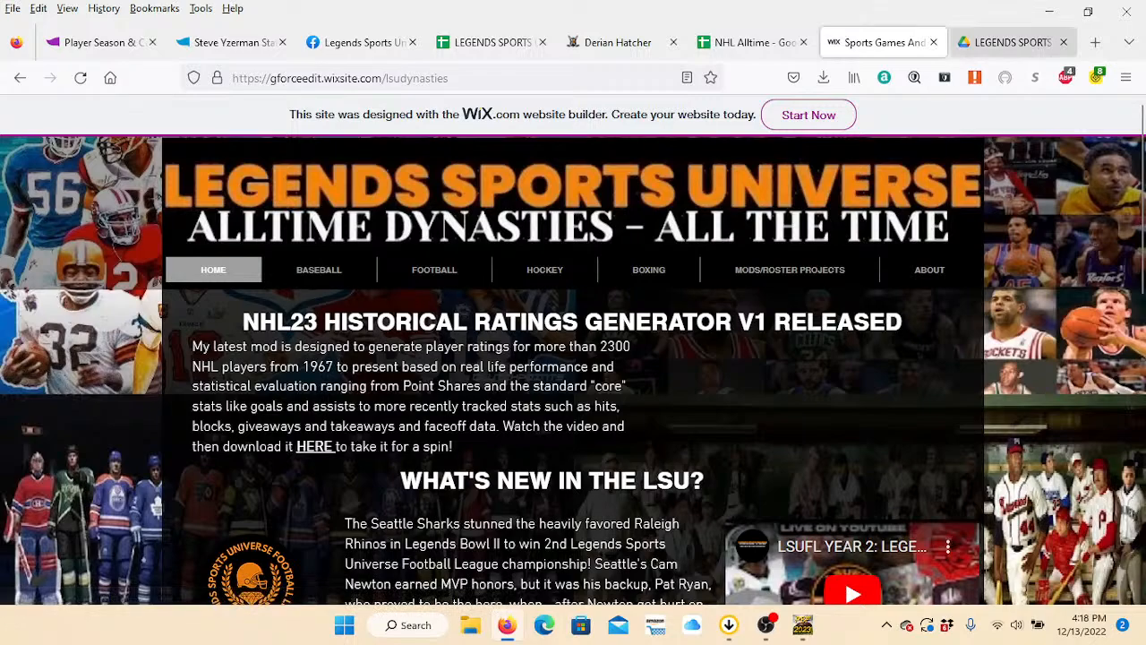
{"action": "left_click", "coordinate": [1010, 42]}
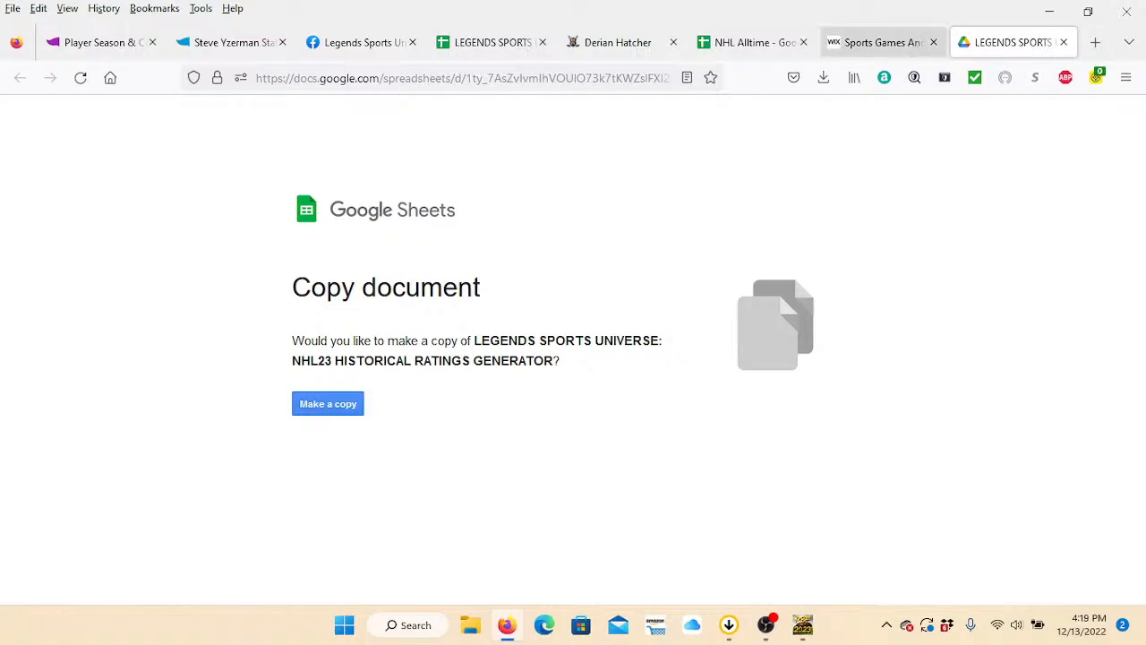
{"action": "left_click", "coordinate": [491, 42]}
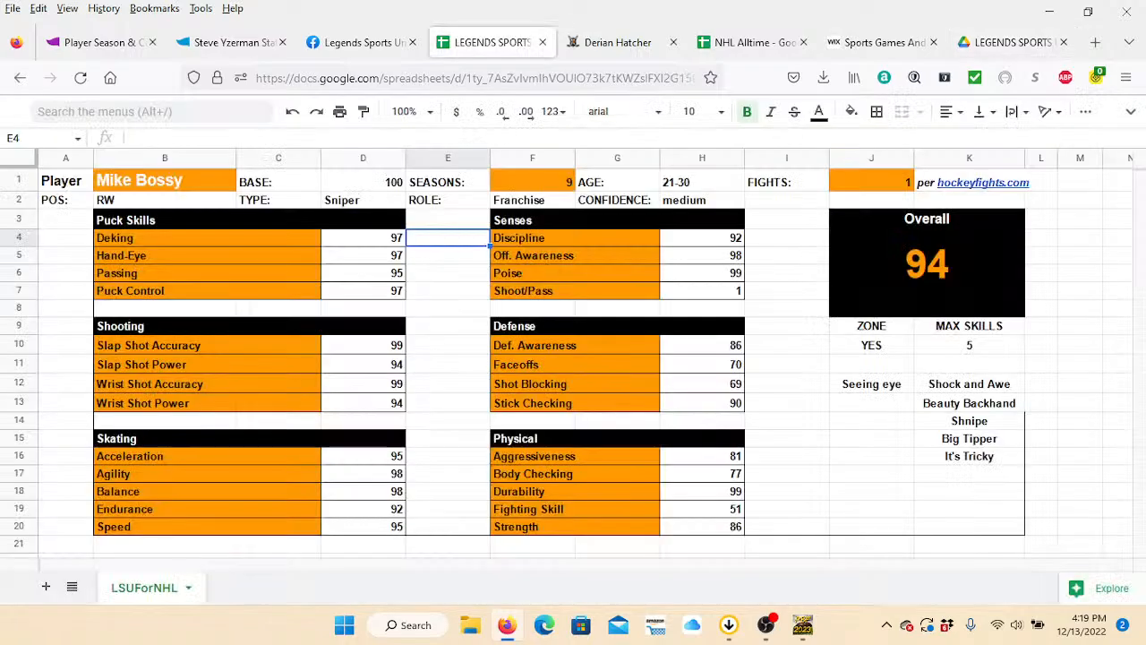
Switch to the Hockey Fights website and open its players directory.
{"action": "left_click", "coordinate": [165, 181]}
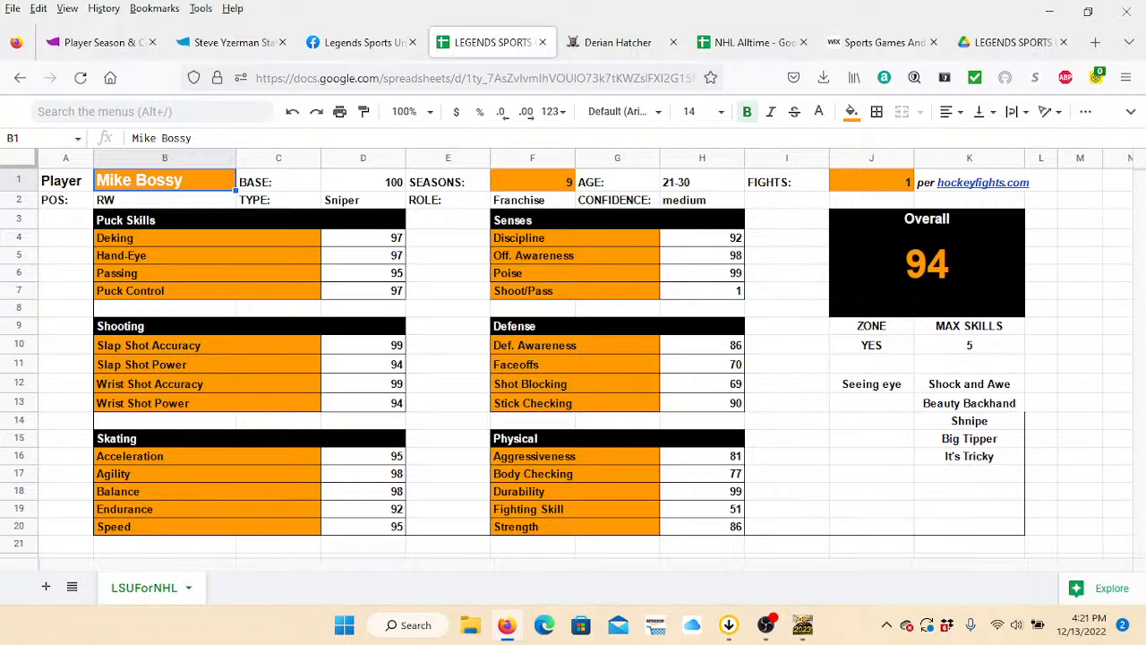
{"action": "mouse_move", "coordinate": [981, 183]}
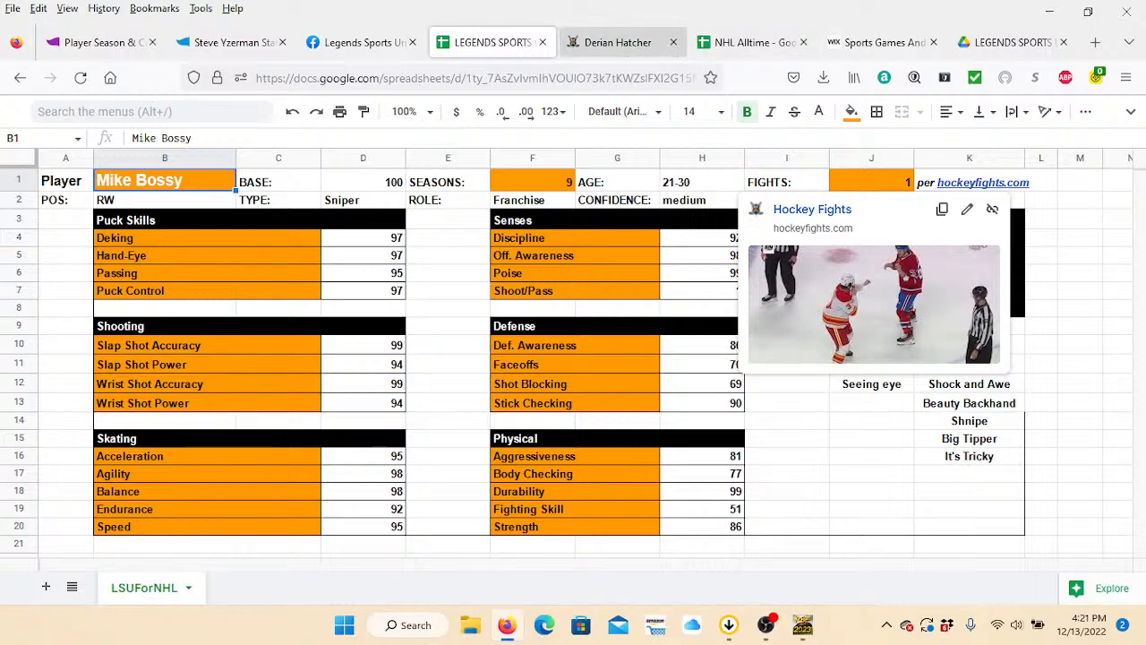
{"action": "left_click", "coordinate": [618, 42]}
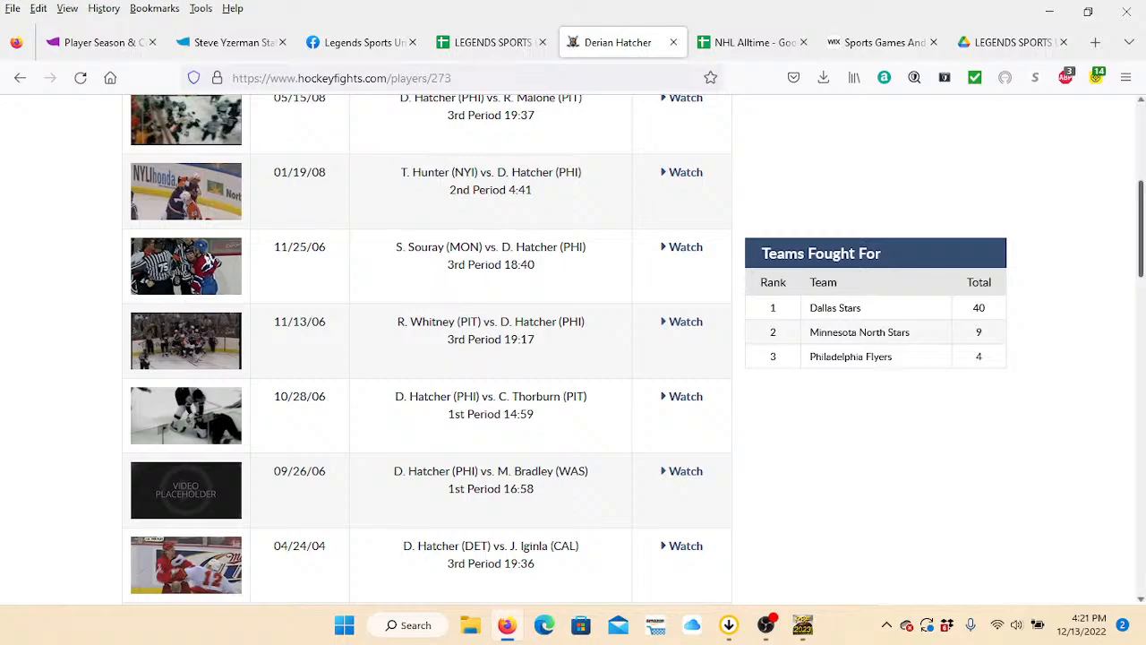
{"action": "scroll", "coordinate": [573, 350], "scroll_direction": "up", "scroll_amount": 5}
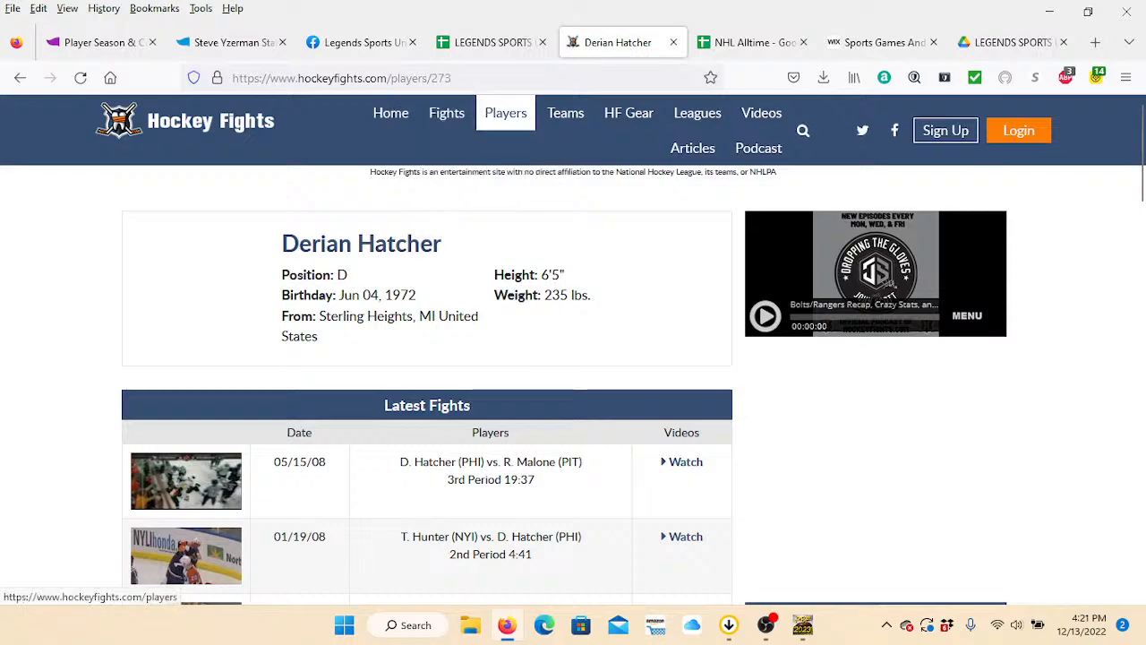
{"action": "left_click", "coordinate": [505, 113]}
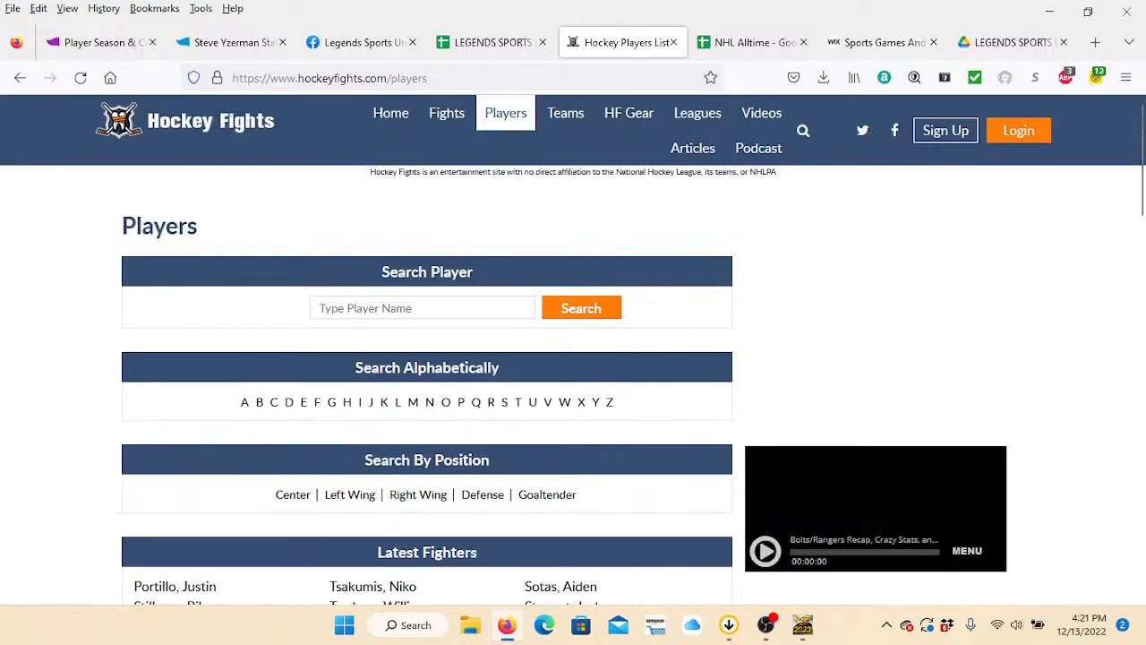
Search the players directory for derian hatcher and view his profile's fight totals by team.
{"action": "left_click", "coordinate": [343, 308]}
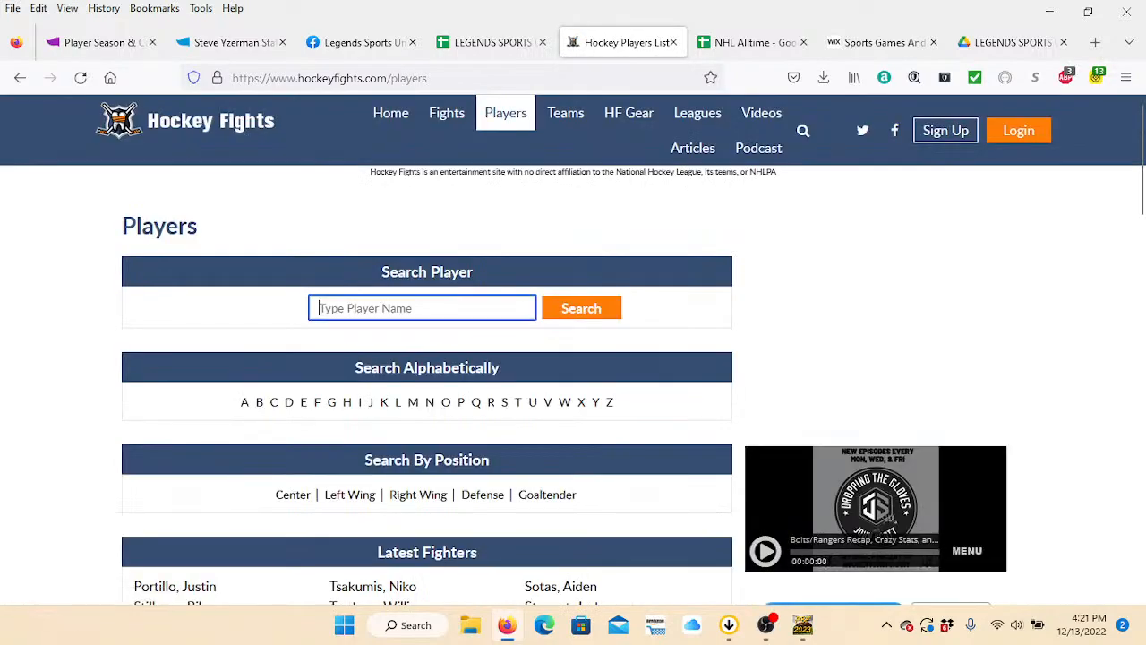
{"action": "type", "text": "derian hatcher"}
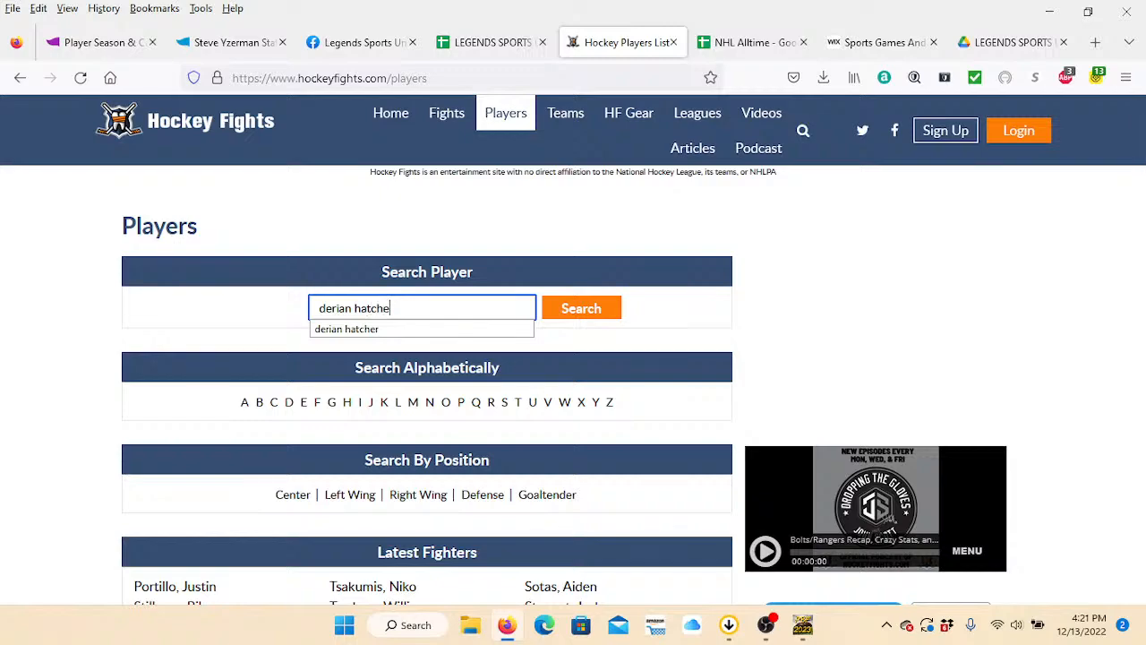
{"action": "key", "text": "Return"}
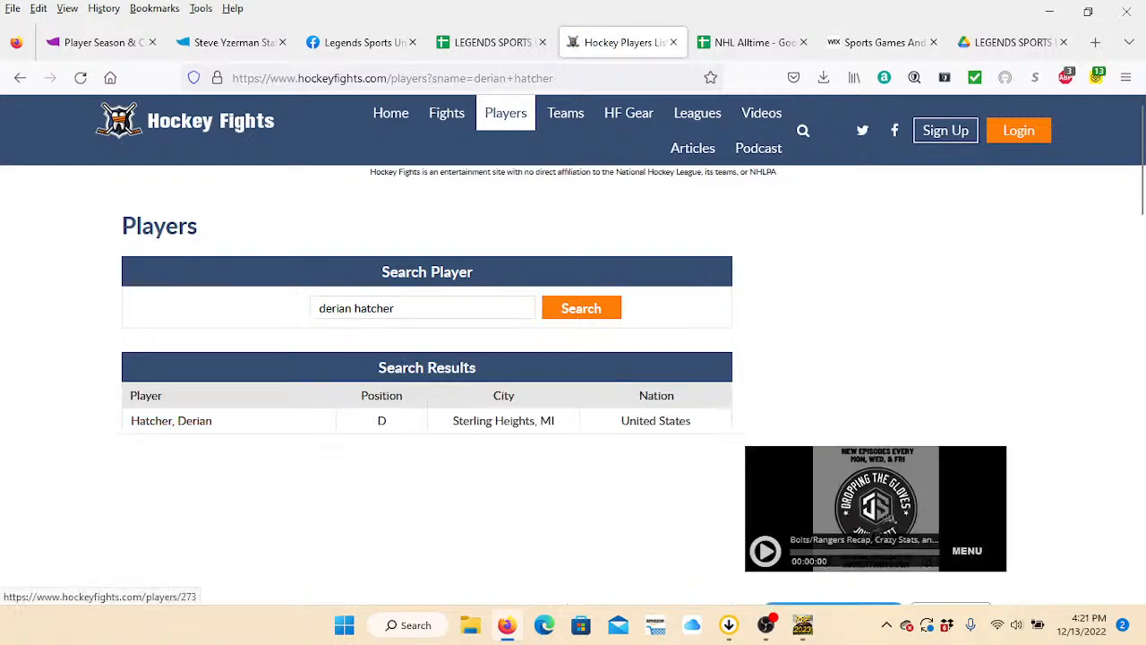
{"action": "left_click", "coordinate": [171, 421]}
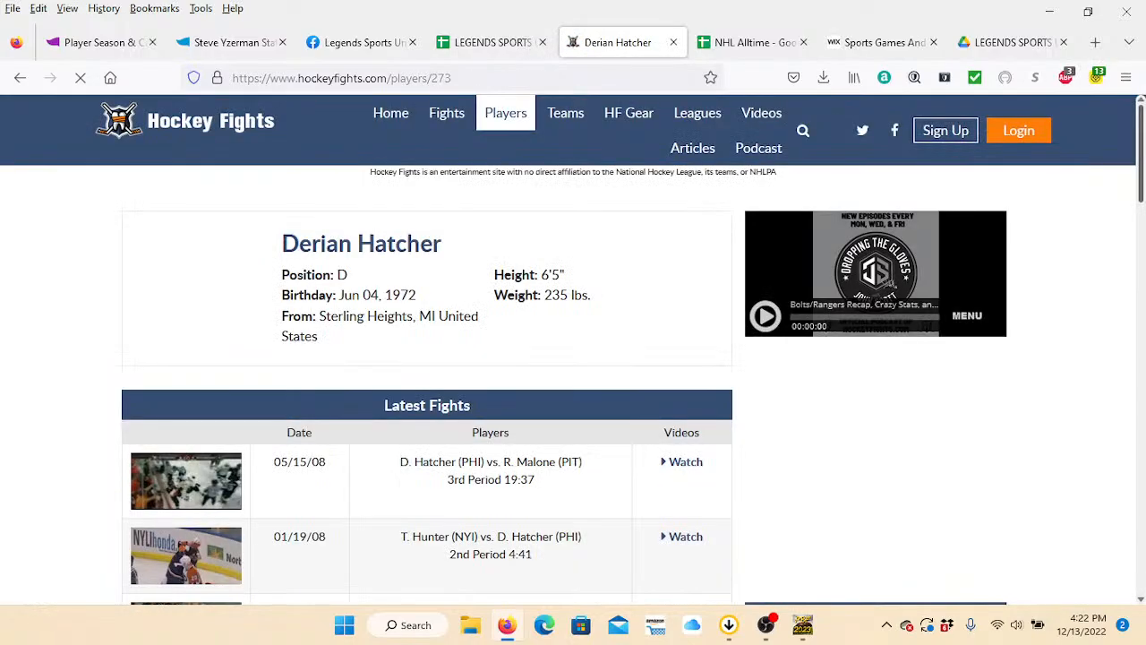
{"action": "scroll", "coordinate": [573, 349], "scroll_direction": "down", "scroll_amount": 4}
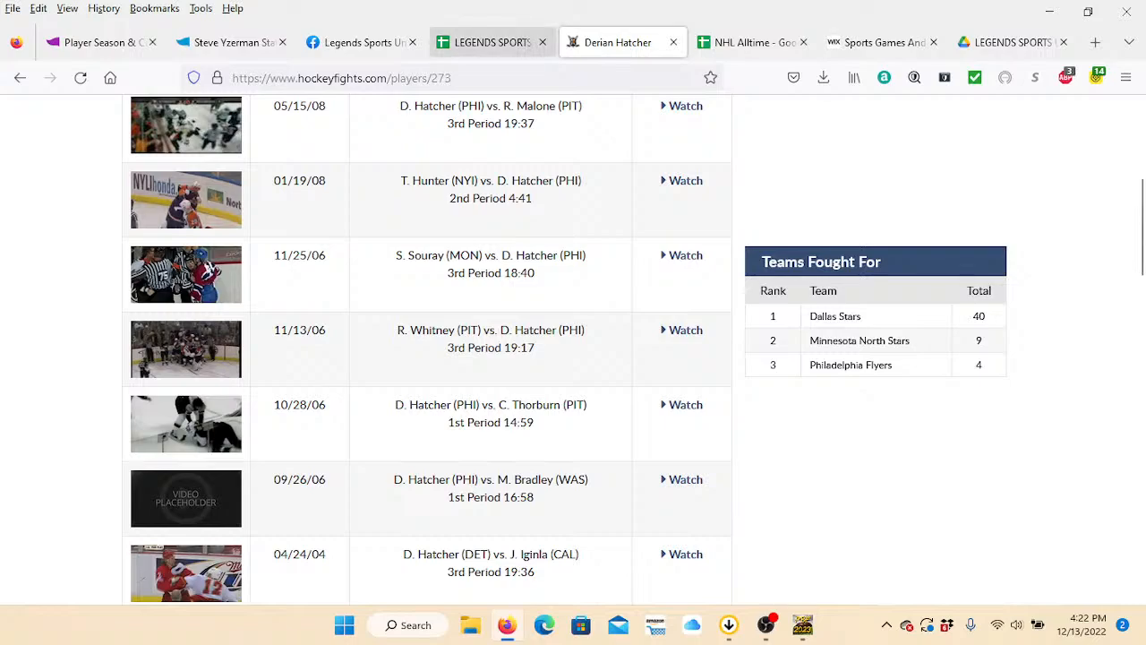
Return to the ratings spreadsheet and enter Derian Hatcher as the player in cell B1.
{"action": "left_click", "coordinate": [492, 42]}
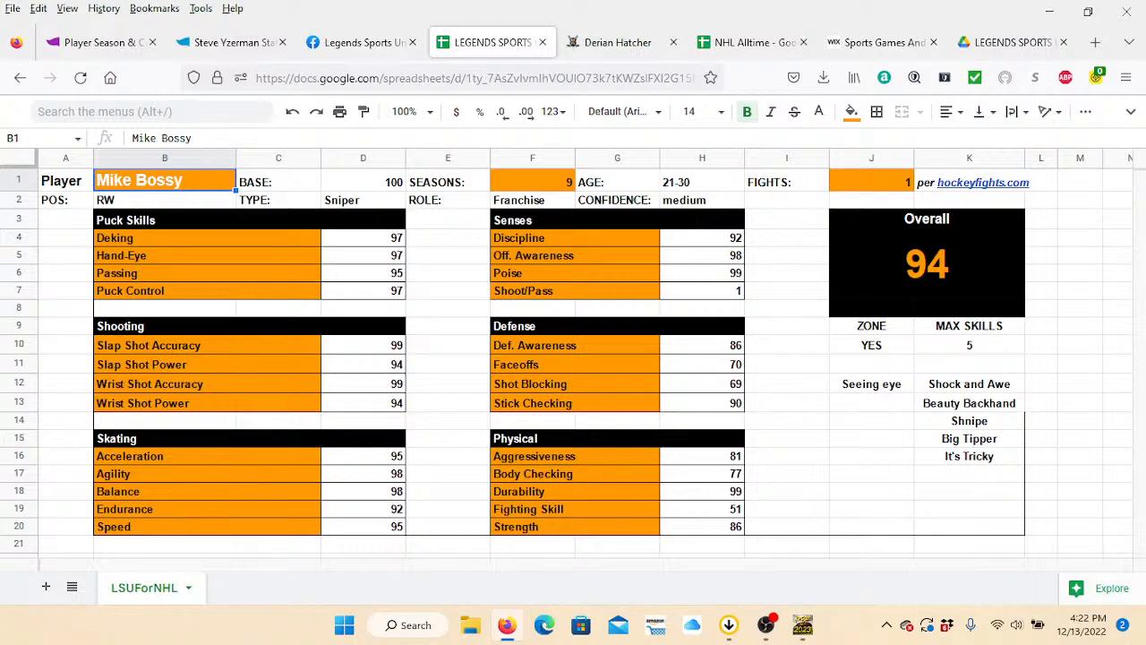
{"action": "type", "text": "Deria"}
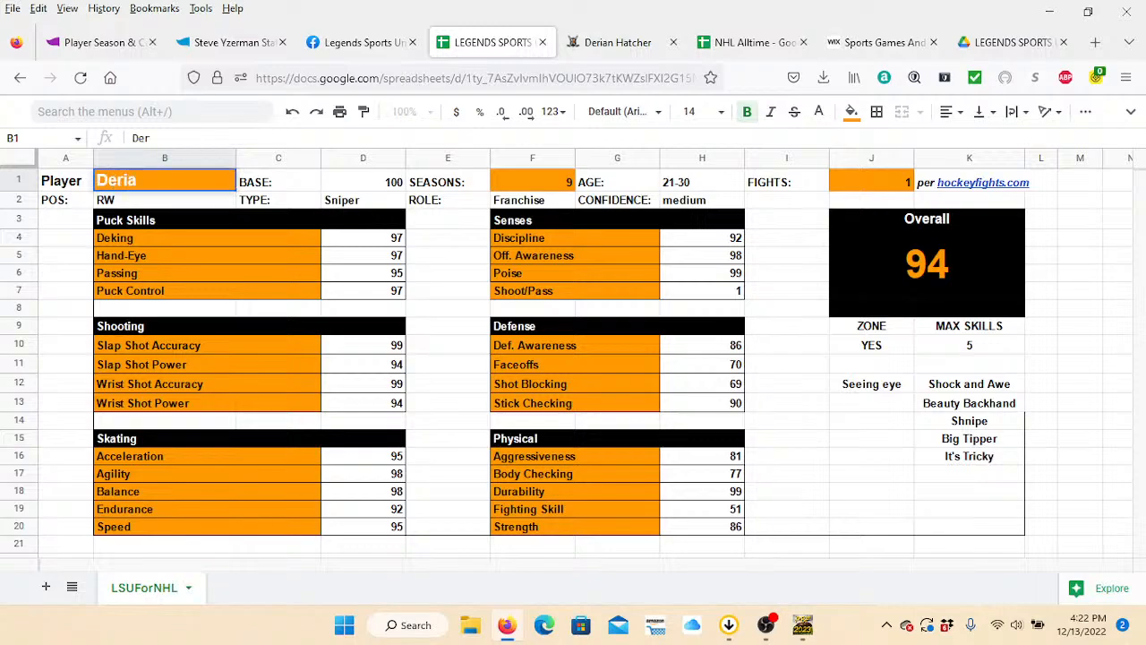
{"action": "type", "text": "n Hatcher"}
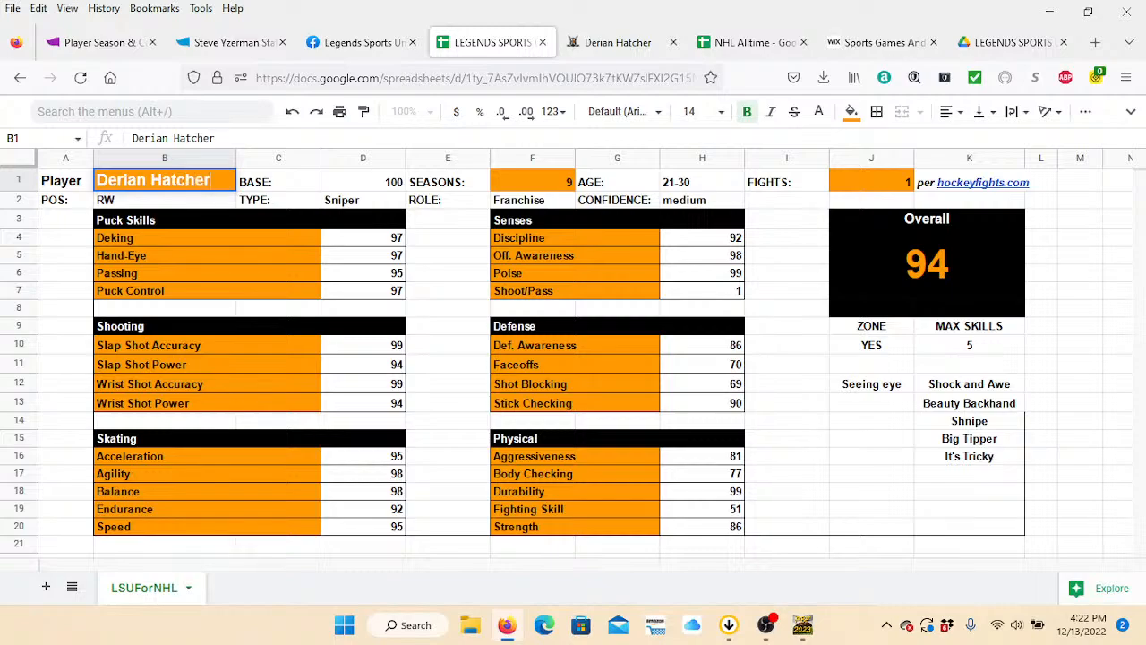
{"action": "key", "text": "Tab"}
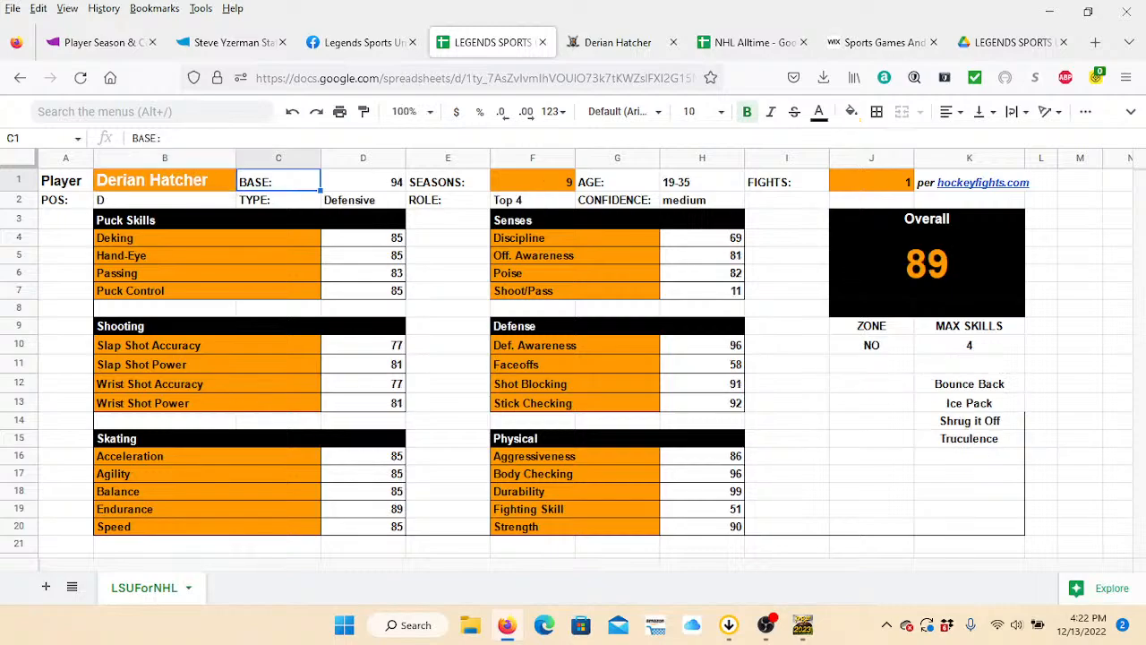
Set Derian Hatcher's seasons to 16 and his fights to 53.
{"action": "left_click", "coordinate": [532, 181]}
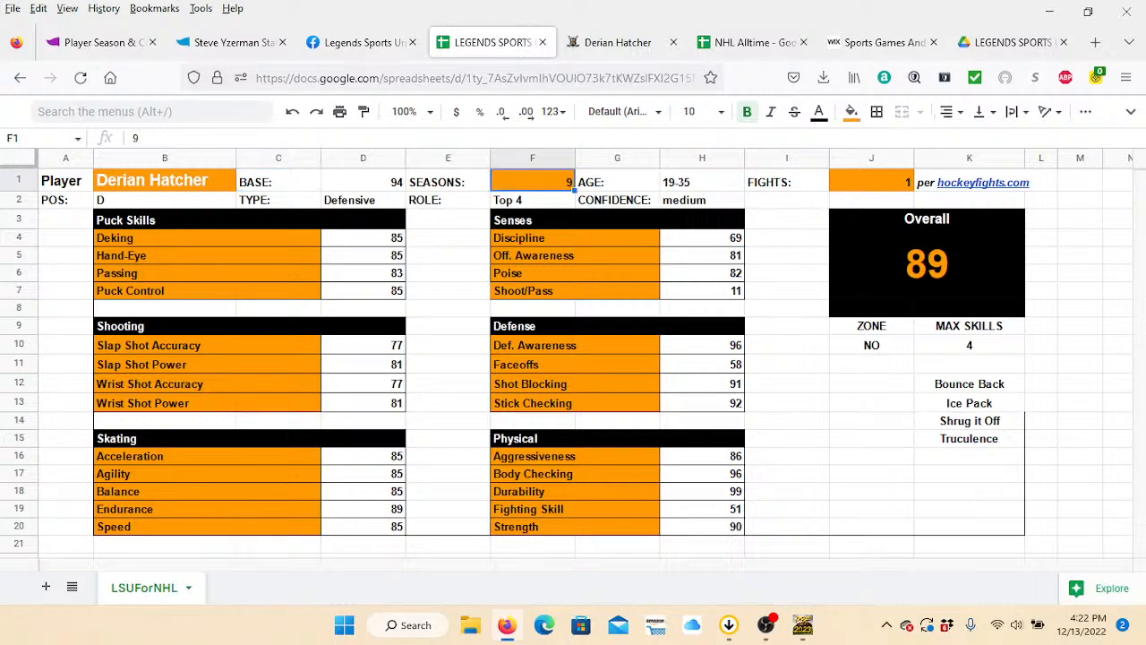
{"action": "type", "text": "16"}
{"action": "key", "text": "Tab"}
{"action": "key", "text": "Tab"}
{"action": "key", "text": "Tab"}
{"action": "key", "text": "Tab"}
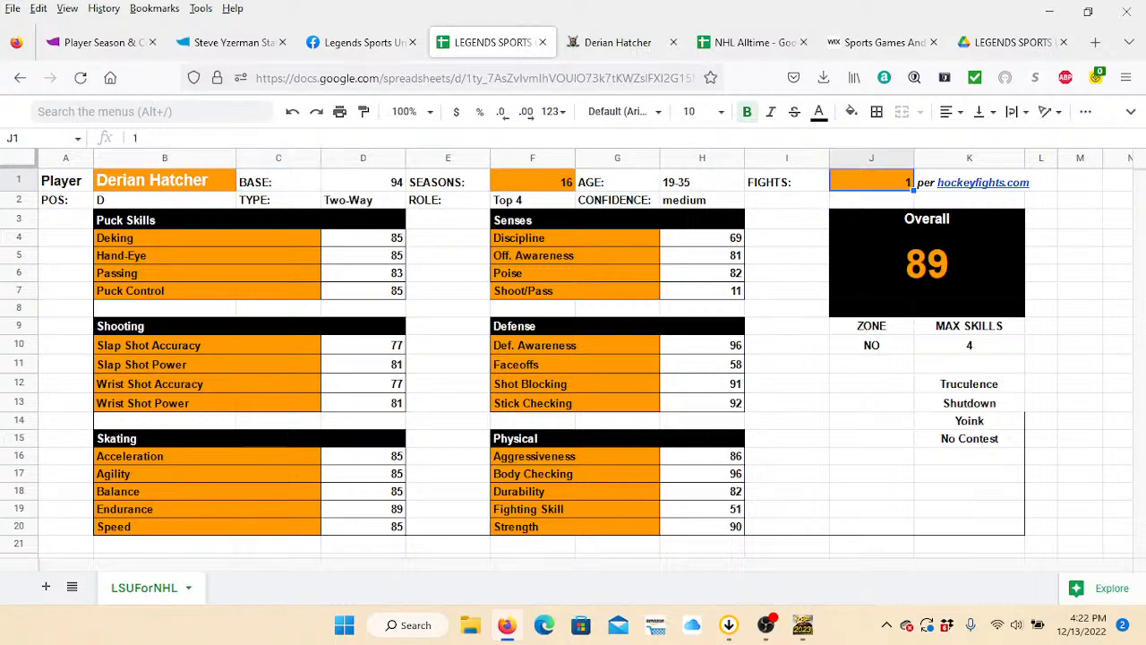
{"action": "type", "text": "53"}
{"action": "key", "text": "Tab"}
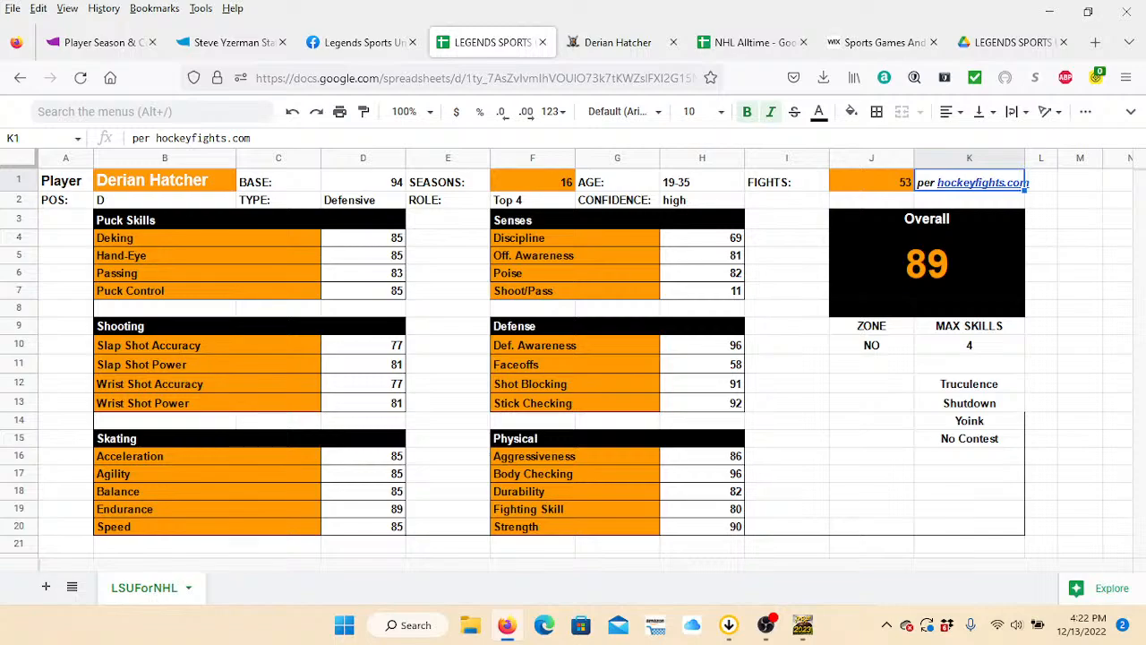
{"action": "key", "text": "Down"}
{"action": "key", "text": "Down"}
{"action": "key", "text": "Down"}
{"action": "key", "text": "Down"}
{"action": "key", "text": "Down"}
{"action": "key", "text": "Down"}
{"action": "key", "text": "Down"}
{"action": "key", "text": "Down"}
{"action": "key", "text": "Down"}
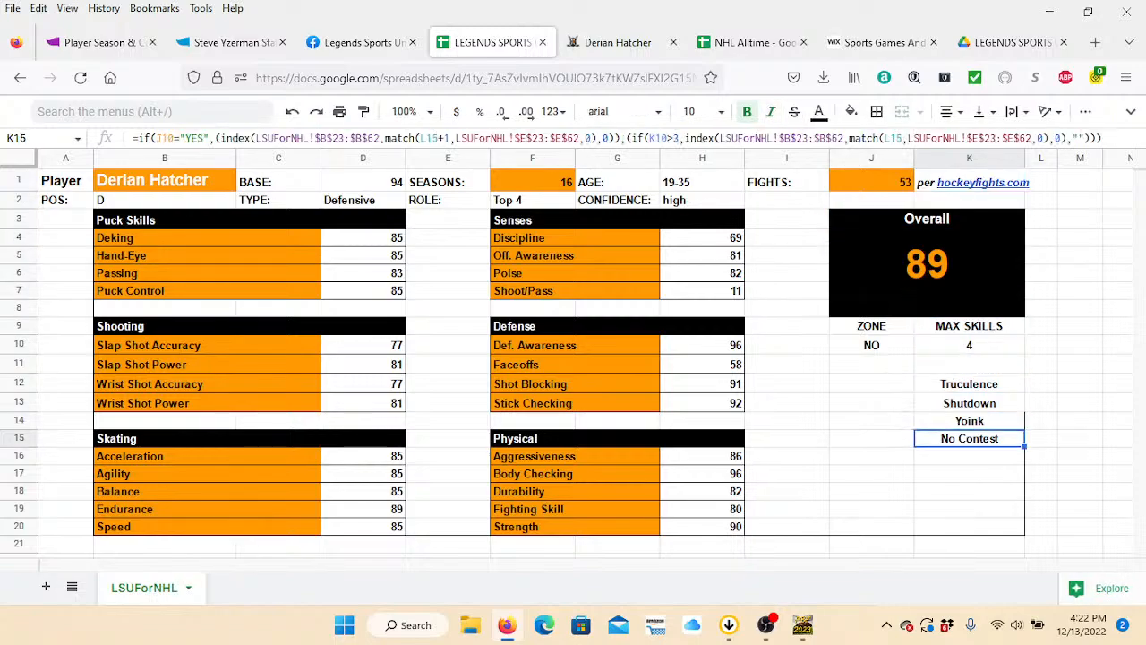
{"action": "key", "text": "Down"}
{"action": "key", "text": "Down"}
{"action": "key", "text": "Down"}
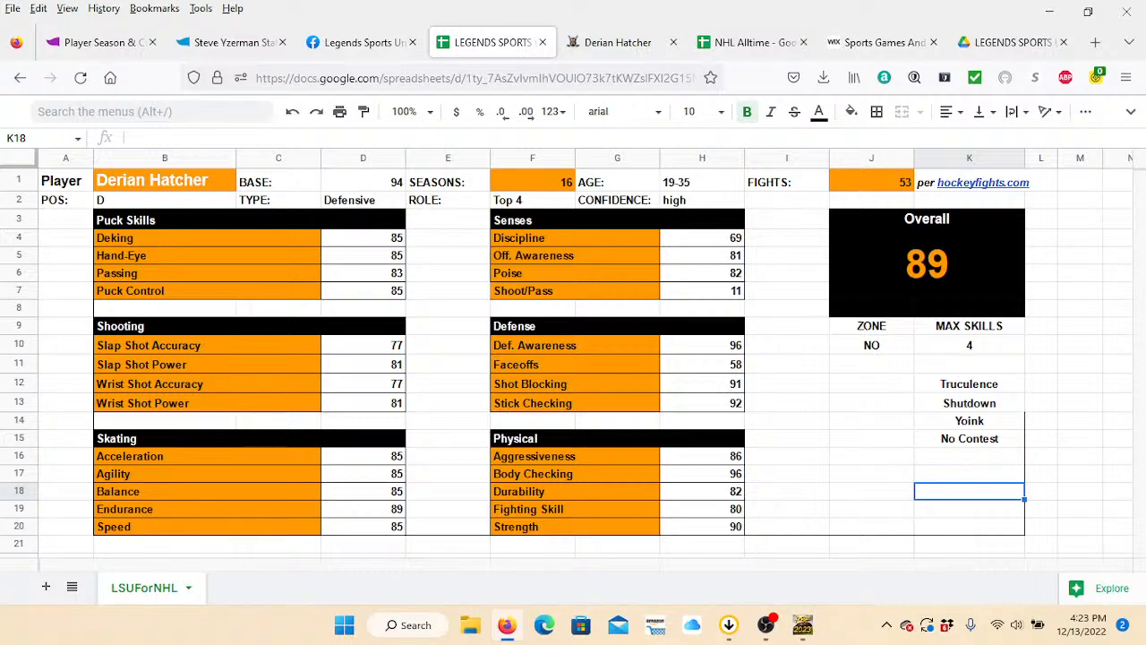
{"action": "left_click", "coordinate": [1042, 527]}
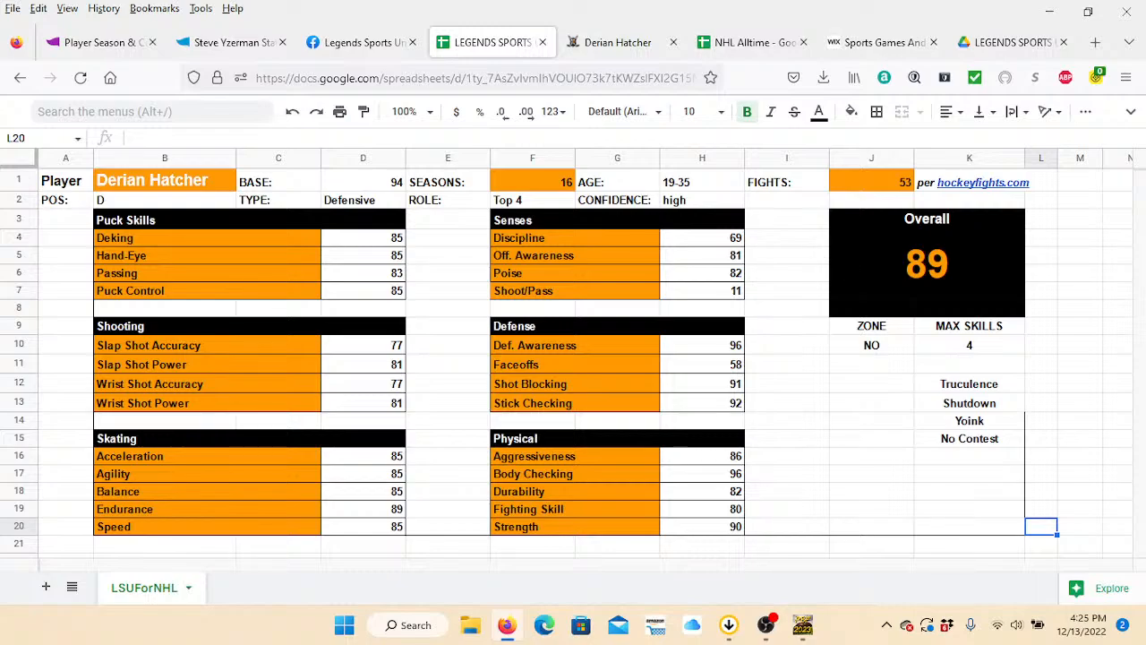
Replace the player name in cell B1 with Scott Stevens.
{"action": "left_click", "coordinate": [165, 180]}
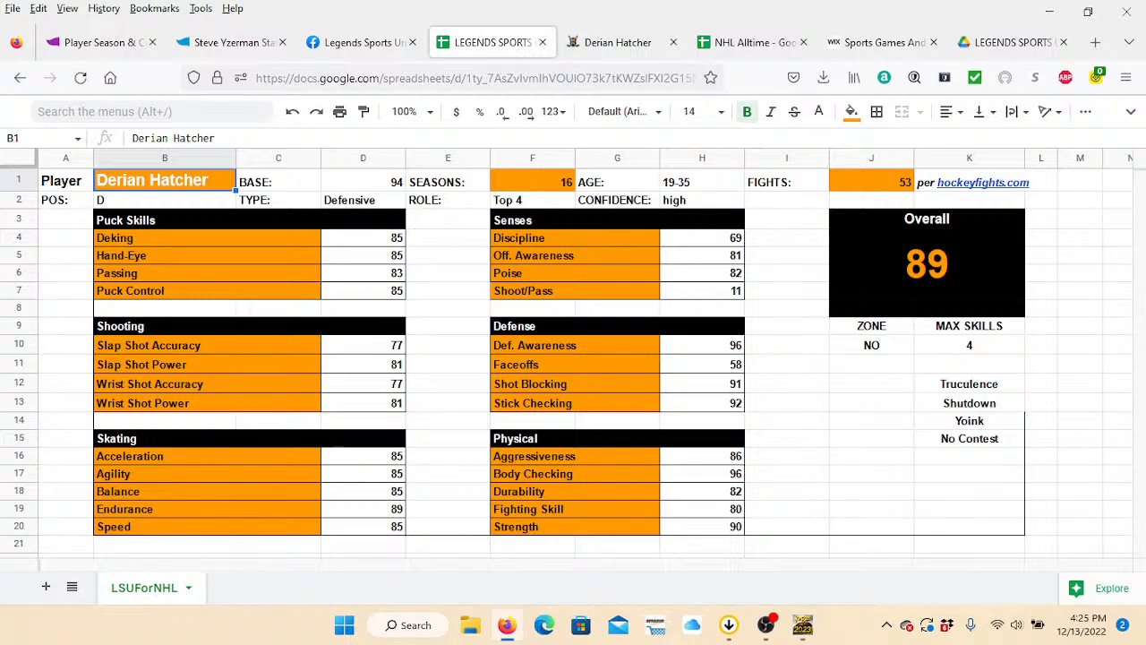
{"action": "type", "text": "Scott Stevens"}
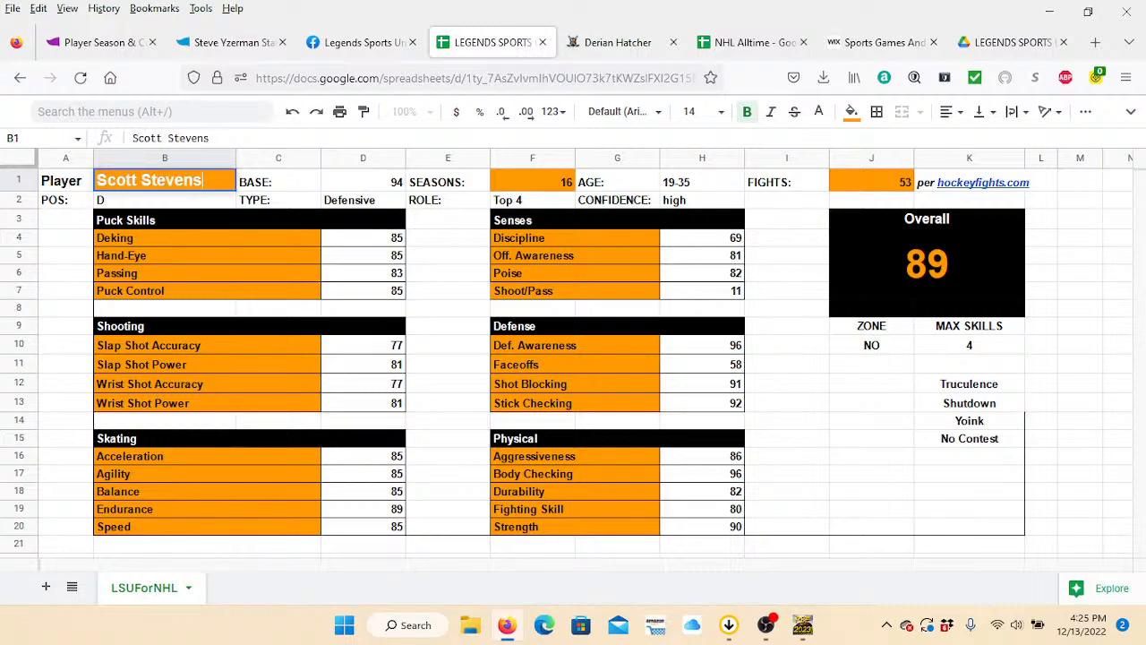
{"action": "key", "text": "Tab"}
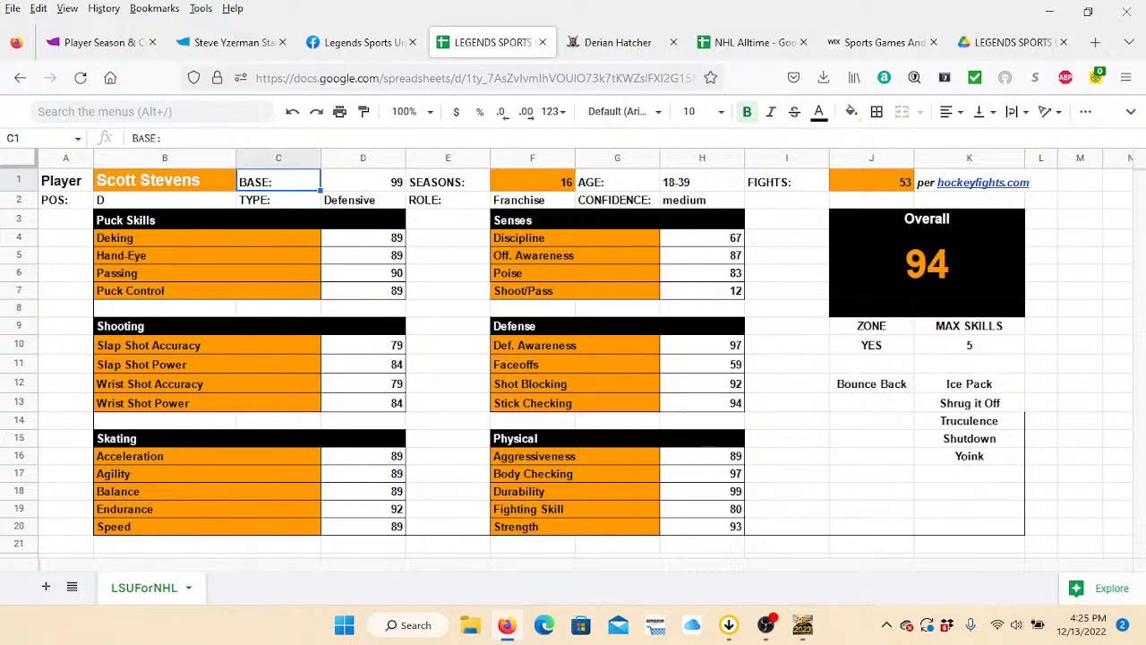
Set Scott Stevens's seasons to 19 and select the fights value cell.
{"action": "key", "text": "Tab"}
{"action": "key", "text": "Tab"}
{"action": "key", "text": "Tab"}
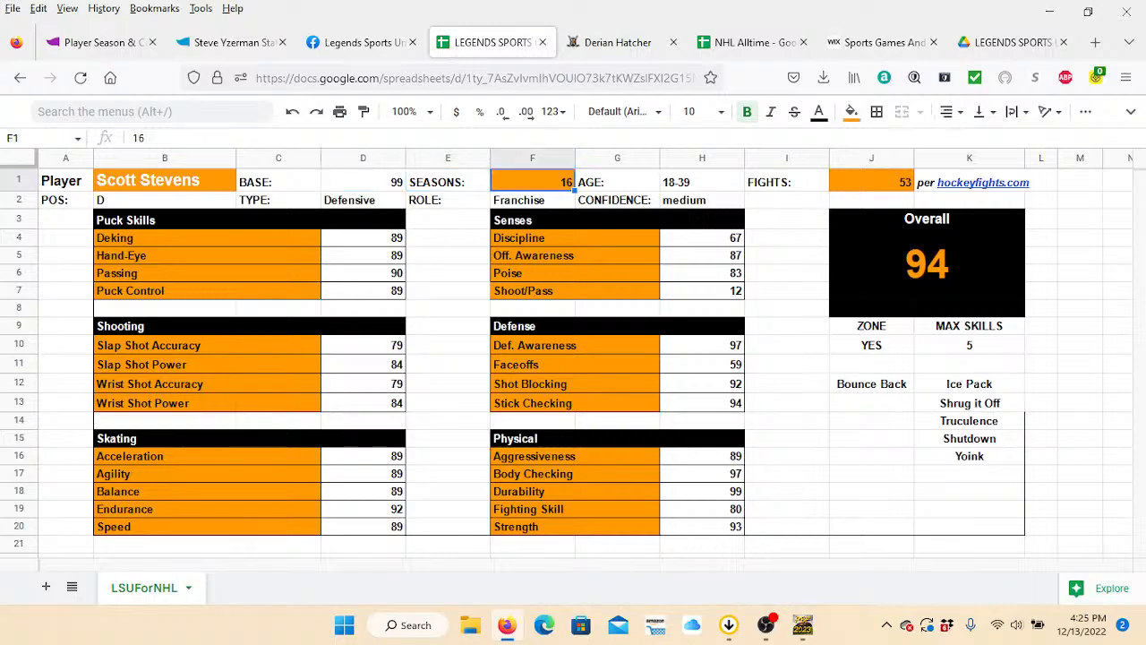
{"action": "type", "text": "19"}
{"action": "key", "text": "Tab"}
{"action": "key", "text": "Tab"}
{"action": "key", "text": "Tab"}
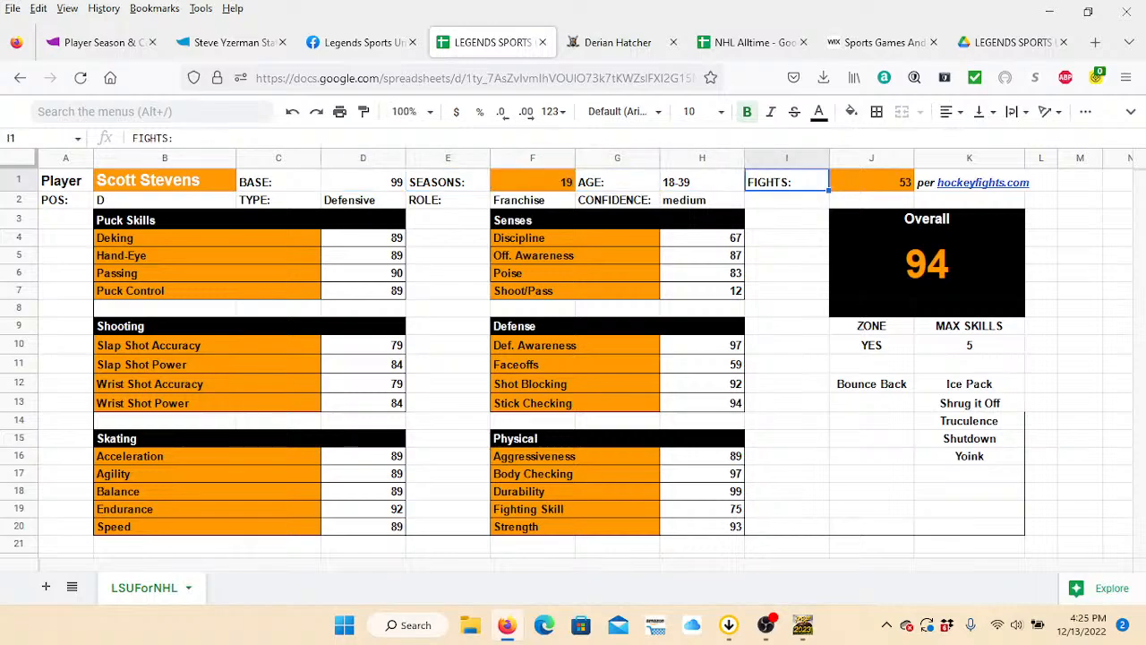
{"action": "key", "text": "Tab"}
Switch to the Hockey Fights website, search its players for scott stevens and open his profile.
{"action": "left_click", "coordinate": [618, 42]}
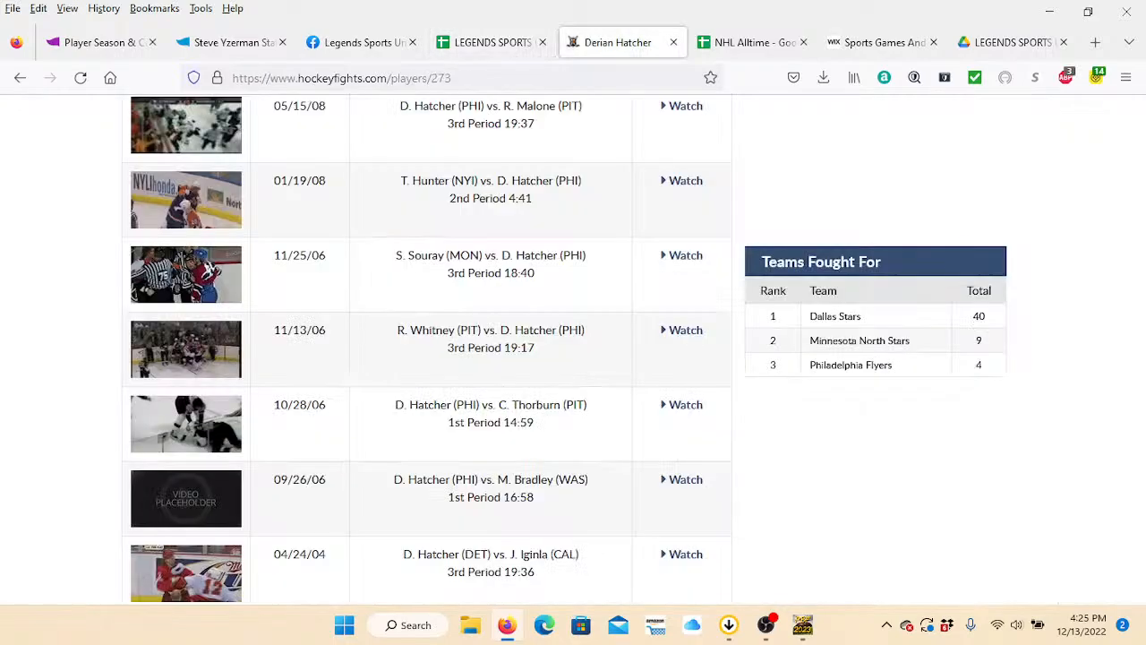
{"action": "scroll", "coordinate": [627, 116], "scroll_direction": "up", "scroll_amount": 5}
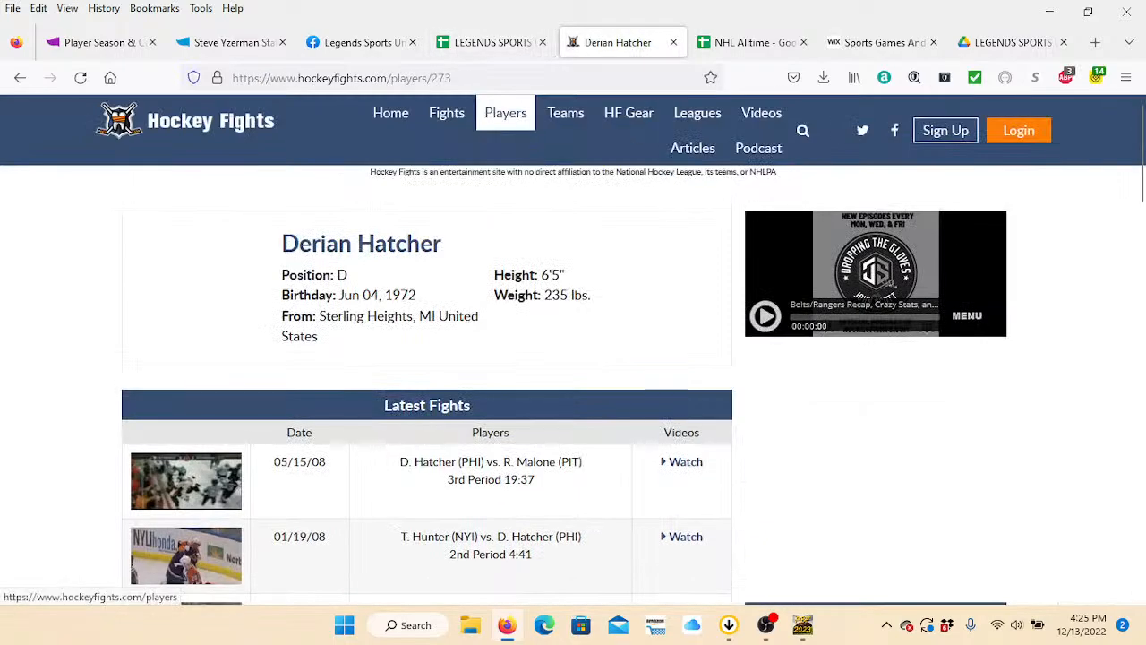
{"action": "left_click", "coordinate": [505, 113]}
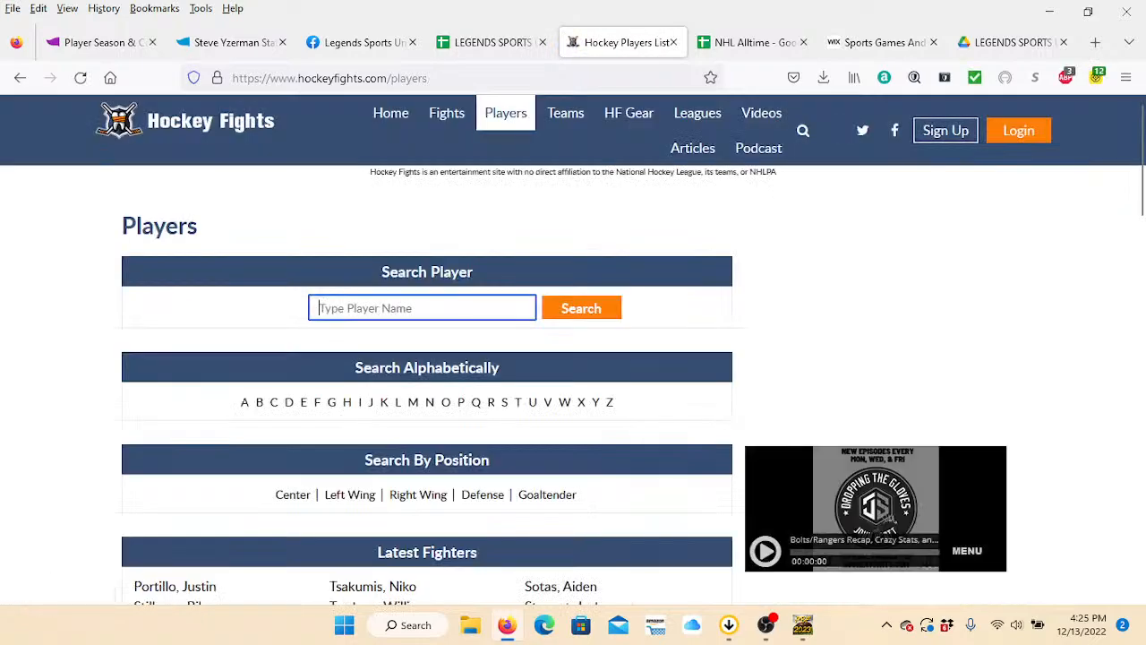
{"action": "type", "text": "scott stevens"}
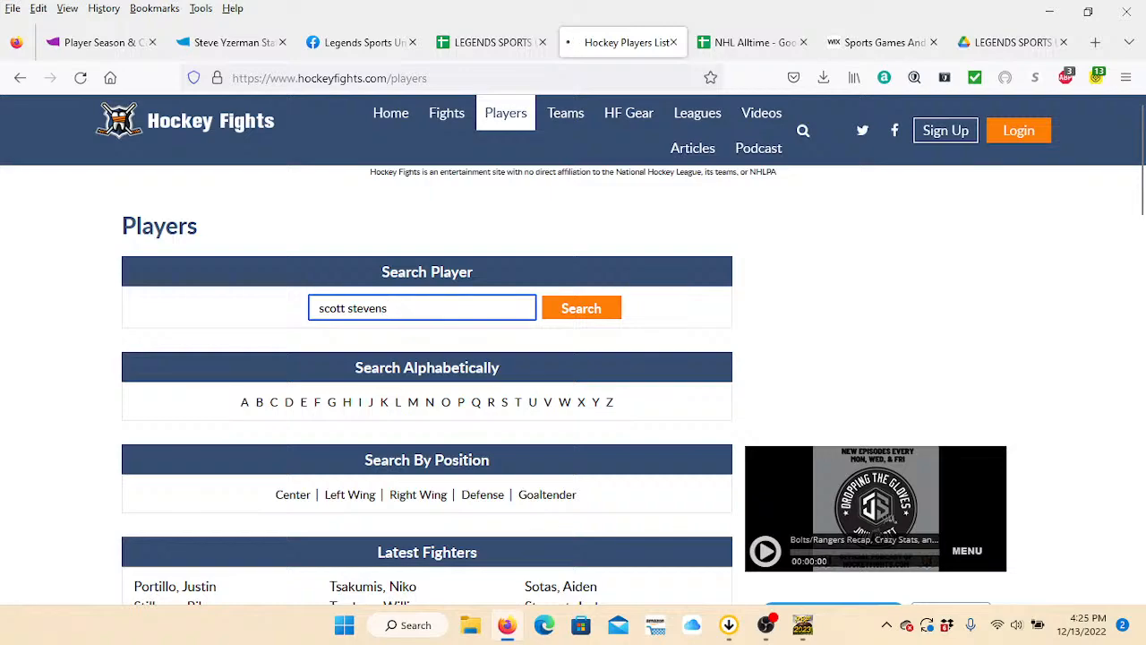
{"action": "key", "text": "Return"}
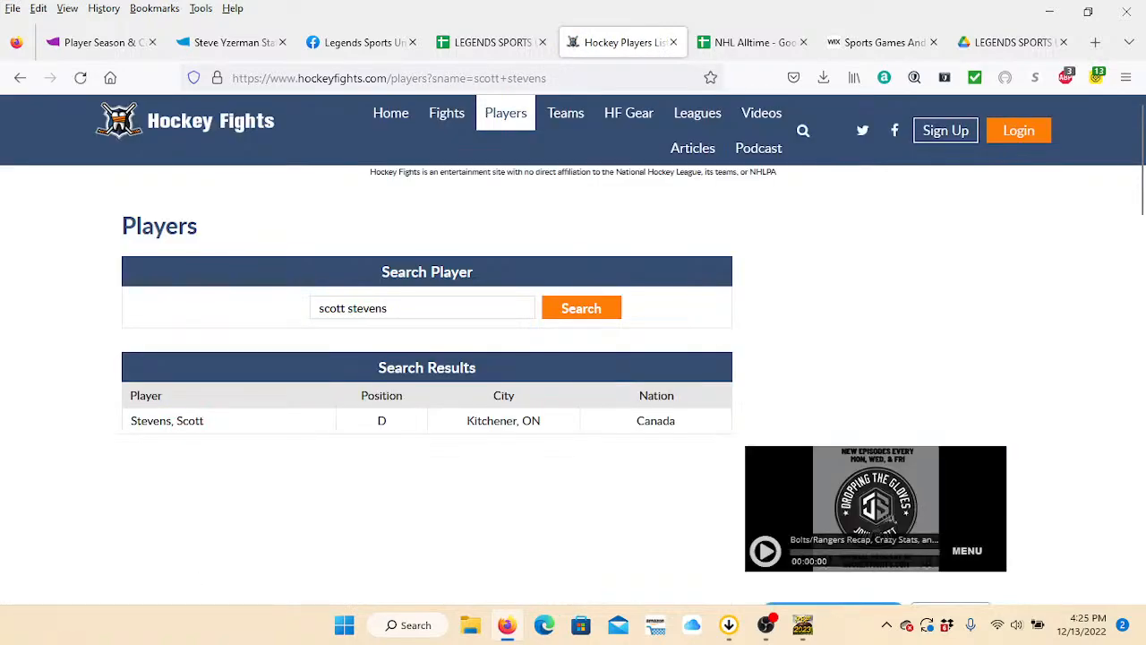
{"action": "left_click", "coordinate": [167, 420]}
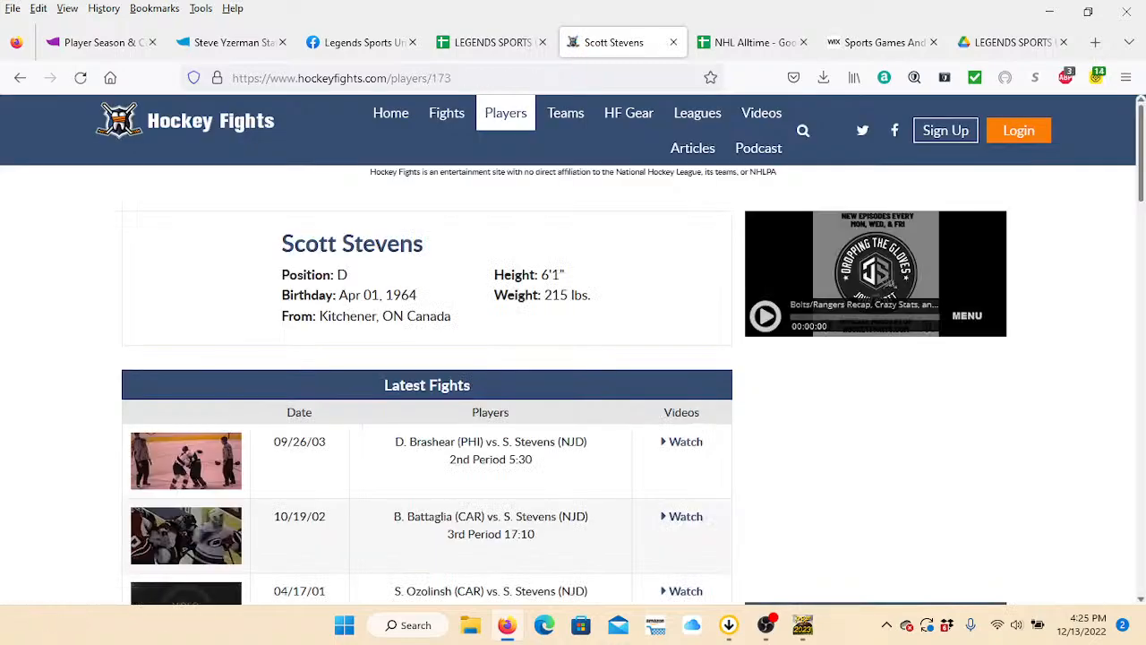
Read Scott Stevens's fight totals by team on his Hockey Fights profile and set his fights to 101 in the ratings generator.
{"action": "scroll", "coordinate": [573, 349], "scroll_direction": "down", "scroll_amount": 3}
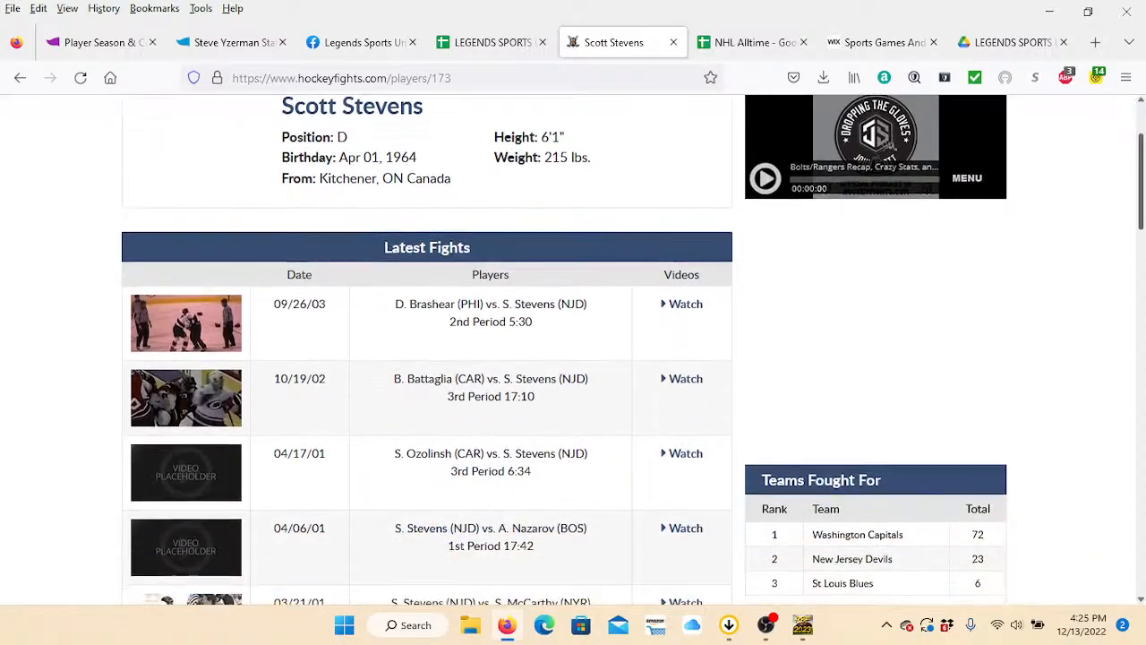
{"action": "scroll", "coordinate": [574, 349], "scroll_direction": "down", "scroll_amount": 1}
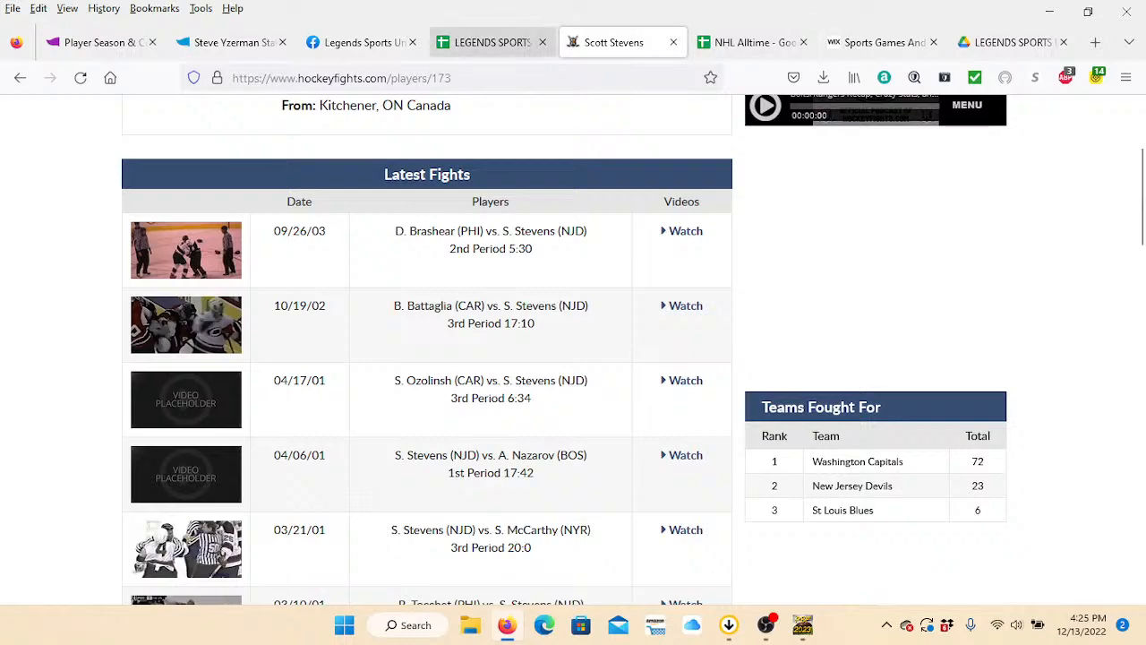
{"action": "left_click", "coordinate": [493, 42]}
{"action": "type", "text": "101"}
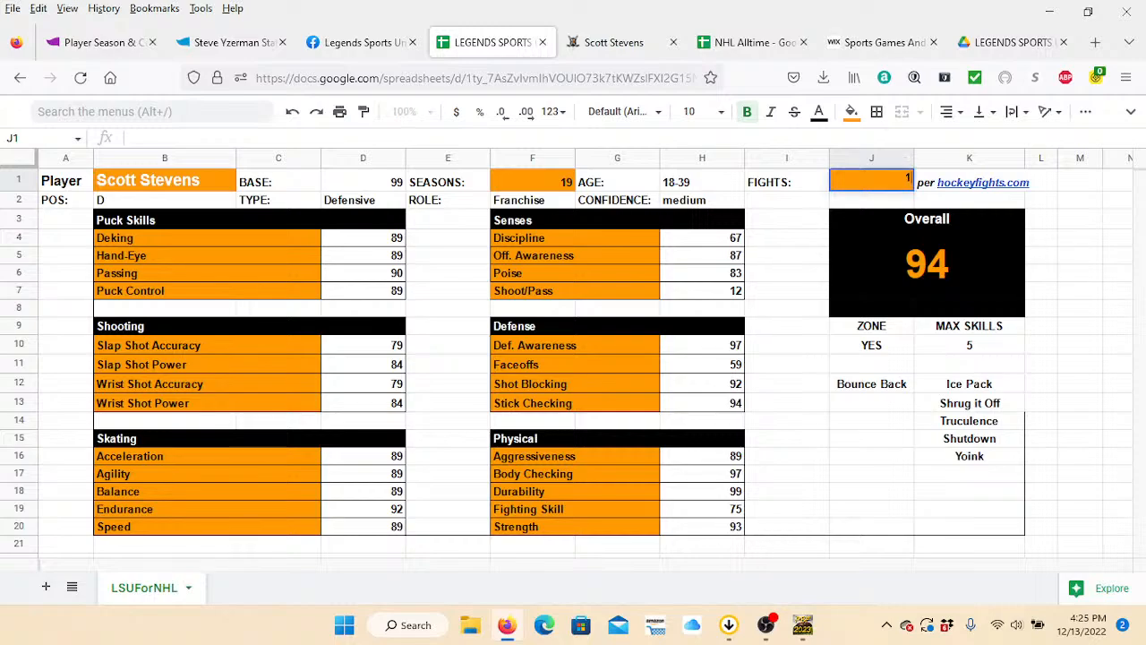
{"action": "key", "text": "Down"}
{"action": "key", "text": "Down"}
{"action": "key", "text": "Down"}
{"action": "key", "text": "Down"}
{"action": "key", "text": "Down"}
{"action": "key", "text": "Down"}
{"action": "key", "text": "Down"}
{"action": "key", "text": "Down"}
{"action": "key", "text": "Down"}
{"action": "key", "text": "Down"}
{"action": "key", "text": "Down"}
{"action": "key", "text": "Down"}
{"action": "key", "text": "Down"}
{"action": "key", "text": "Down"}
{"action": "key", "text": "Down"}
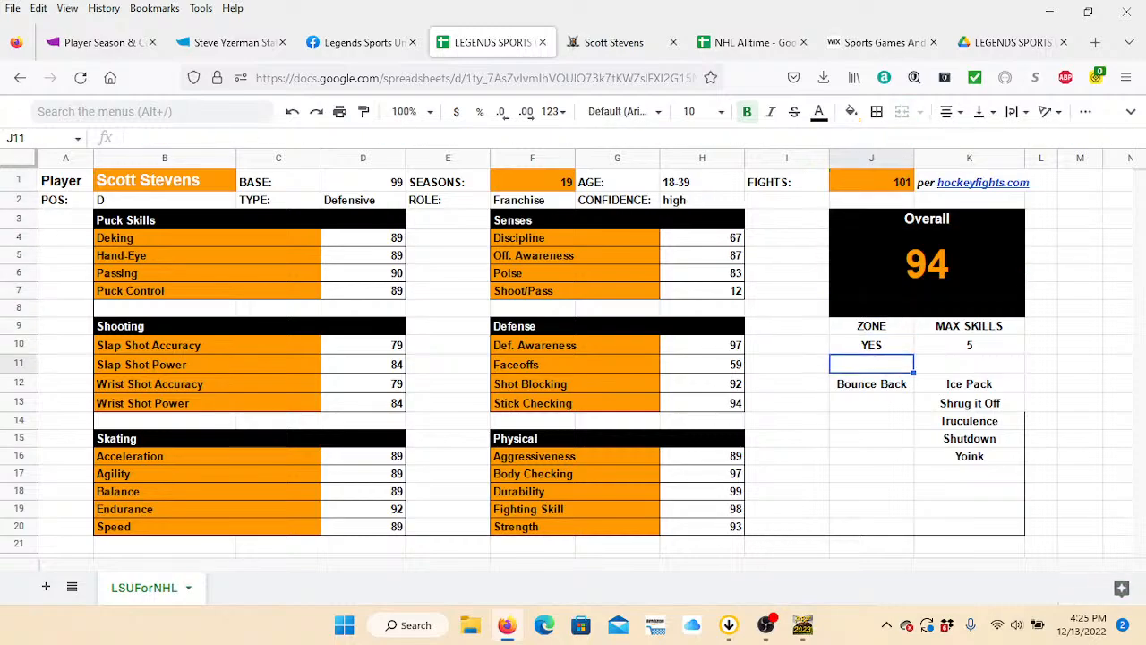
Examine Scott Stevens's ratings, fighting skill, zone ability and special skills in the LSUForNHL sheet.
{"action": "key", "text": "Left"}
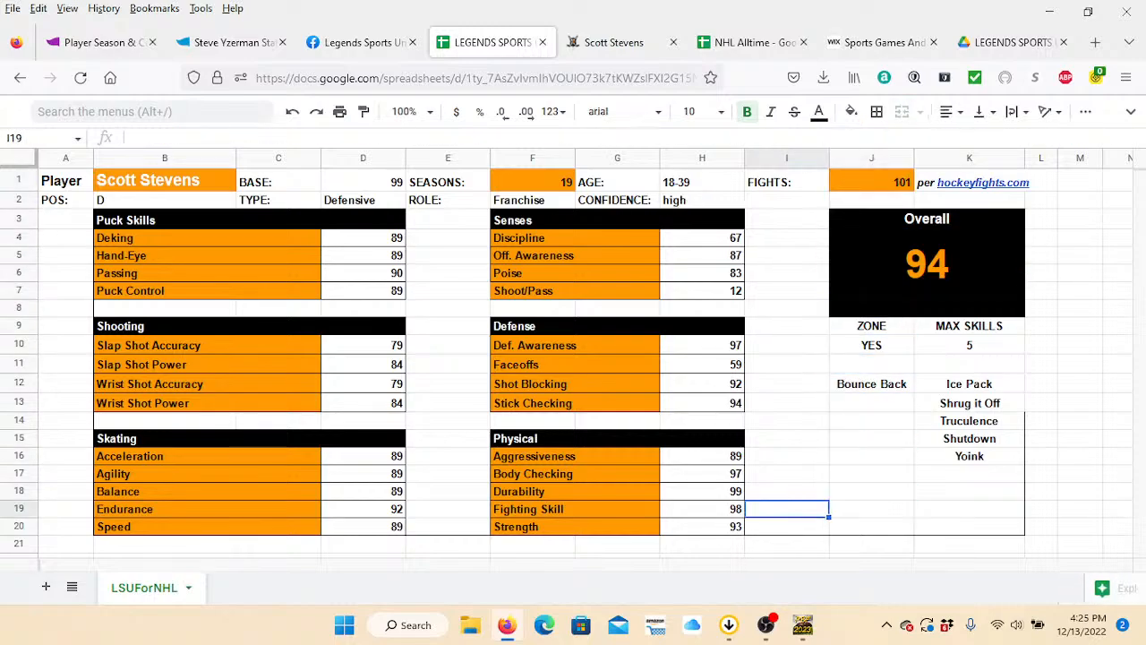
{"action": "key", "text": "Up"}
{"action": "key", "text": "Left"}
{"action": "key", "text": "Right"}
{"action": "key", "text": "Up"}
{"action": "key", "text": "Up"}
{"action": "key", "text": "Up"}
{"action": "key", "text": "Up"}
{"action": "key", "text": "Up"}
{"action": "key", "text": "Up"}
{"action": "key", "text": "Up"}
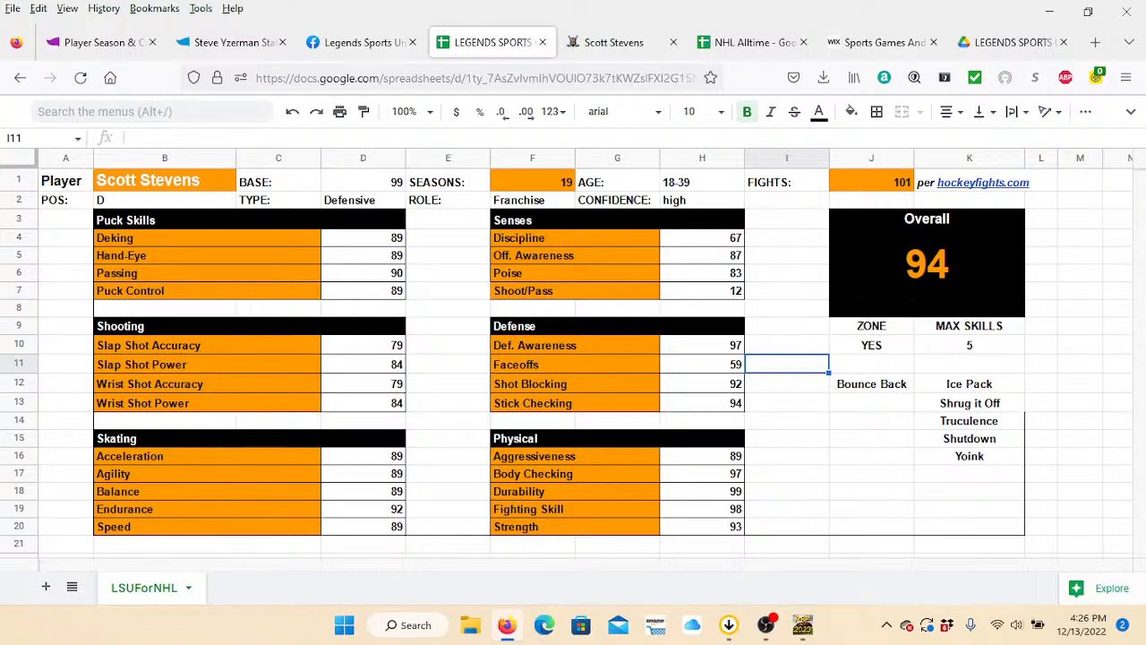
{"action": "key", "text": "Left"}
{"action": "key", "text": "Left"}
{"action": "key", "text": "Left"}
{"action": "key", "text": "Left"}
{"action": "key", "text": "Right"}
{"action": "key", "text": "Right"}
{"action": "key", "text": "Right"}
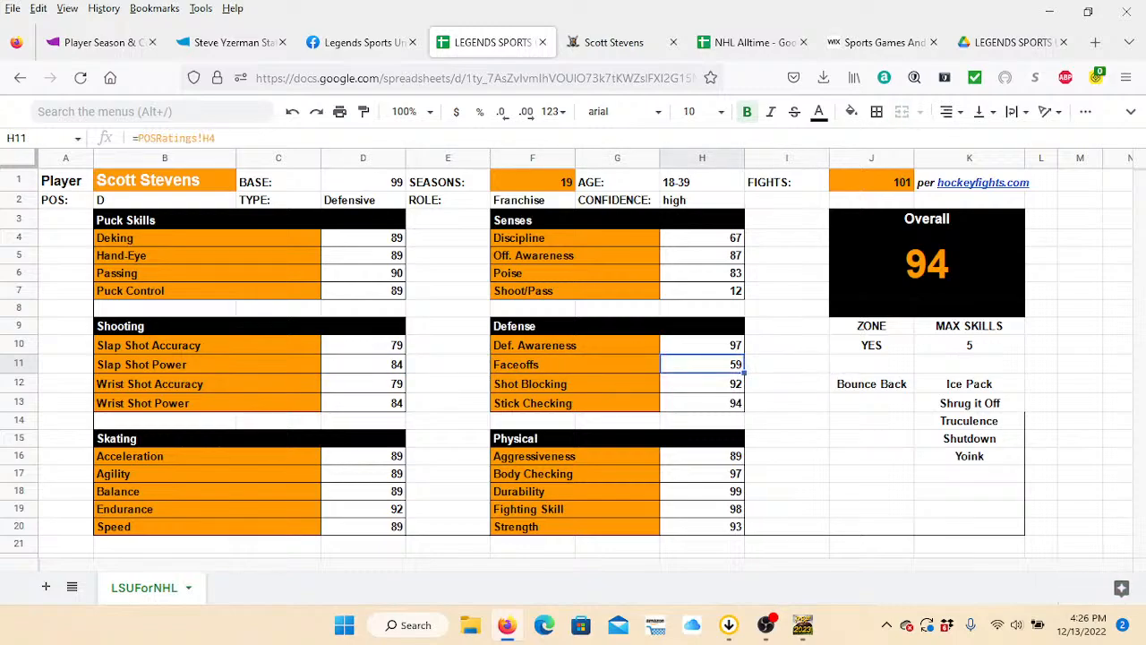
{"action": "key", "text": "Right"}
{"action": "key", "text": "Right"}
{"action": "key", "text": "Down"}
{"action": "key", "text": "Down"}
{"action": "key", "text": "Down"}
{"action": "key", "text": "Down"}
{"action": "key", "text": "Down"}
{"action": "key", "text": "Down"}
{"action": "key", "text": "Down"}
{"action": "key", "text": "Down"}
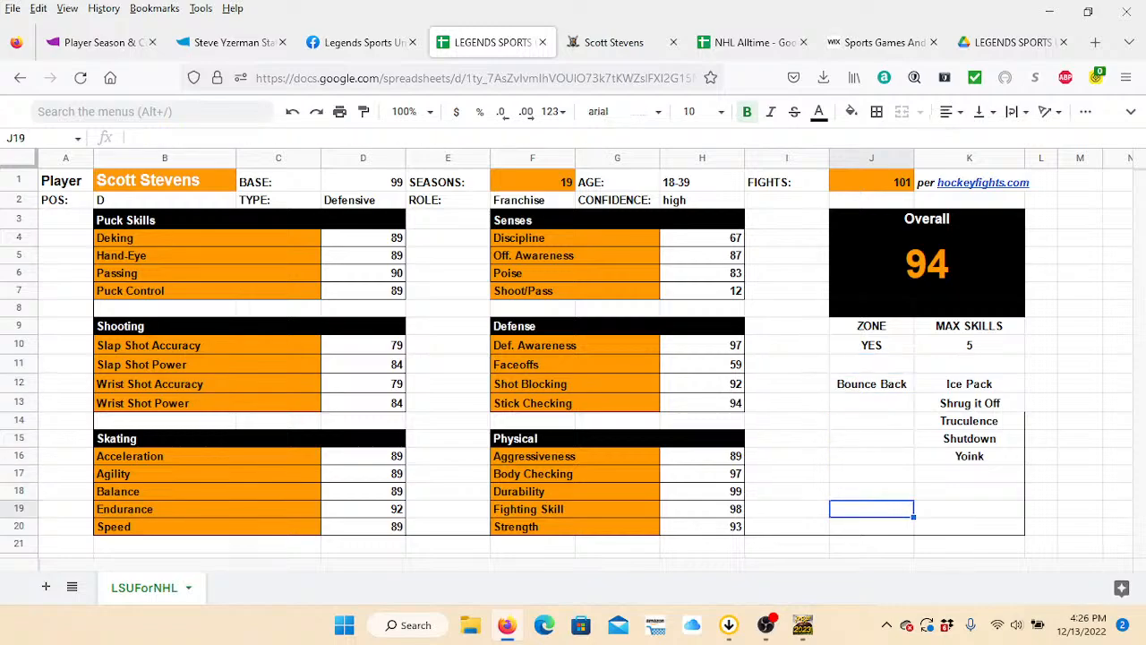
{"action": "key", "text": "Down"}
{"action": "key", "text": "Down"}
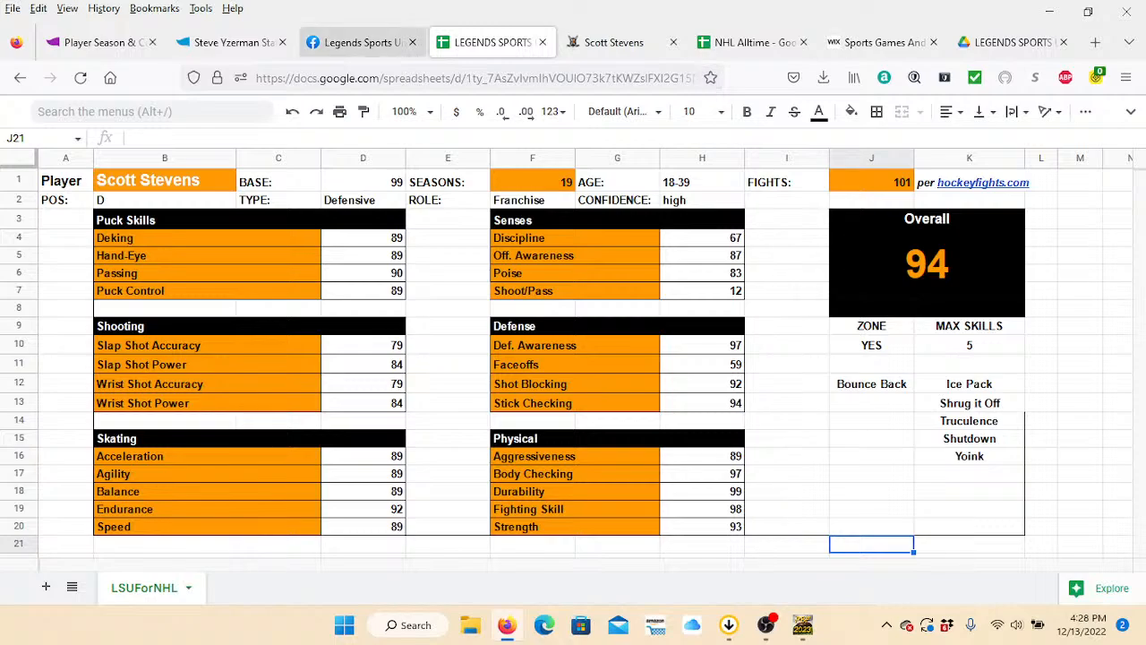
Look at the Legends Sports Universe Facebook page and return to the ratings generator spreadsheet.
{"action": "left_click", "coordinate": [358, 42]}
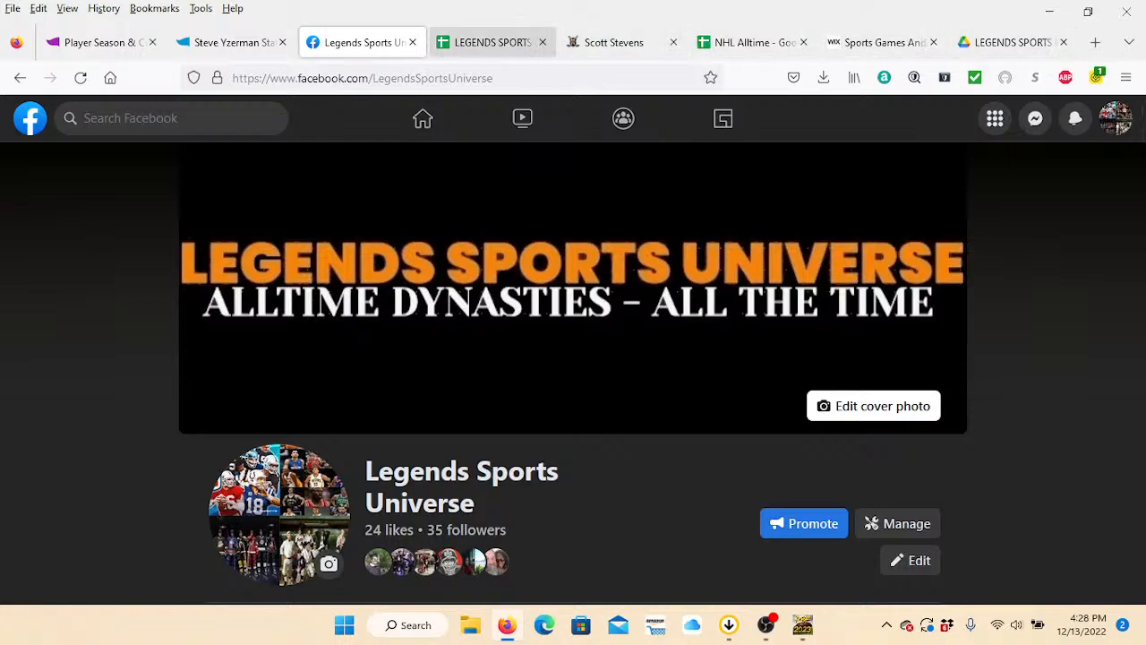
{"action": "left_click", "coordinate": [493, 42]}
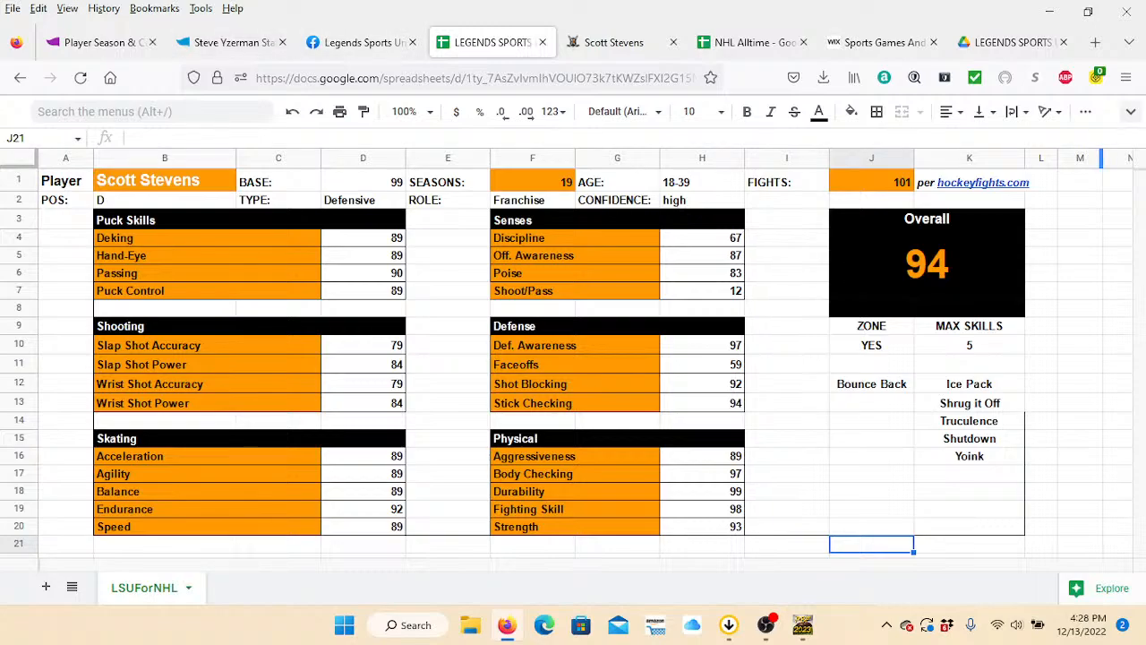
Bring back the spreadsheet's collapsed header and unhide the RWAlltime sheet.
{"action": "left_click", "coordinate": [1130, 111]}
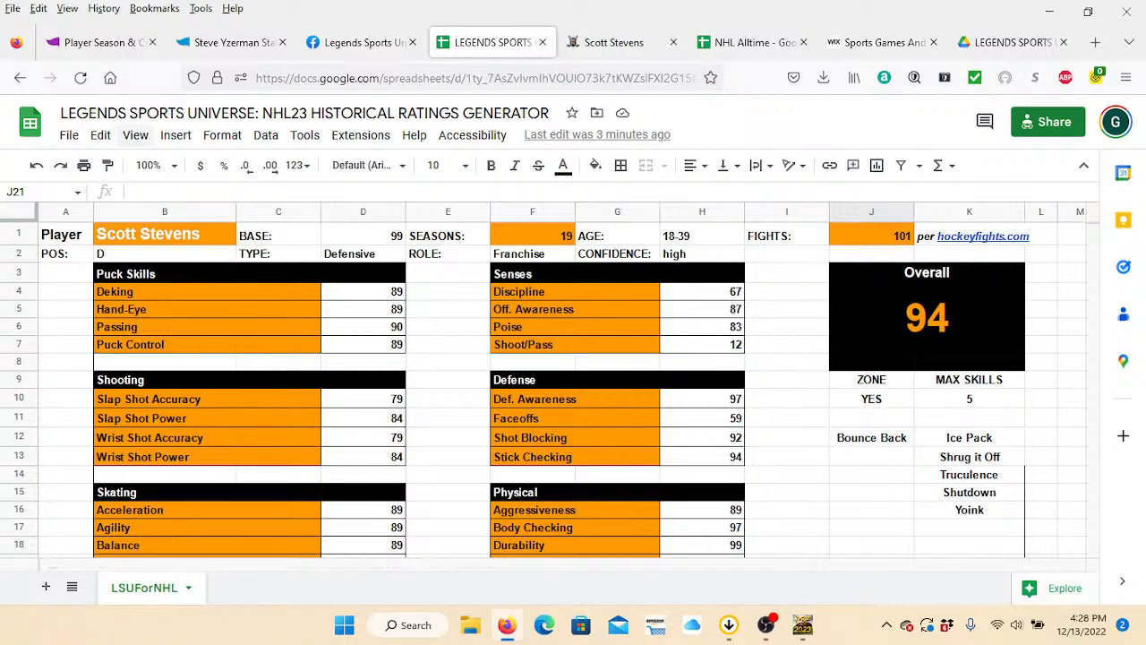
{"action": "left_click", "coordinate": [135, 134]}
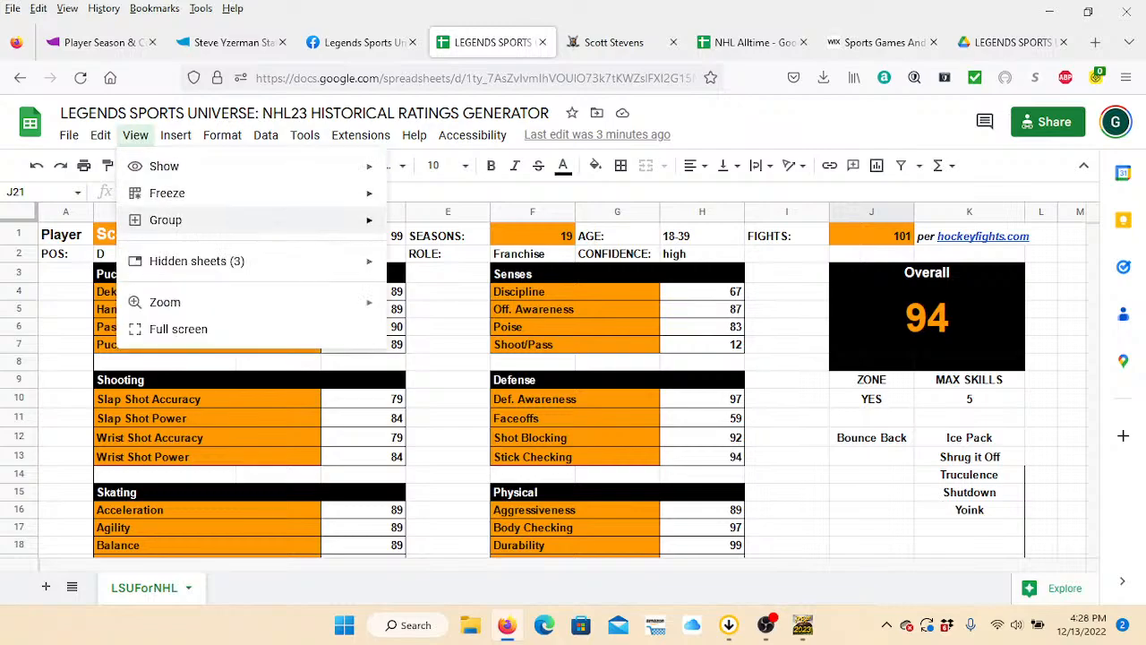
{"action": "mouse_move", "coordinate": [198, 261]}
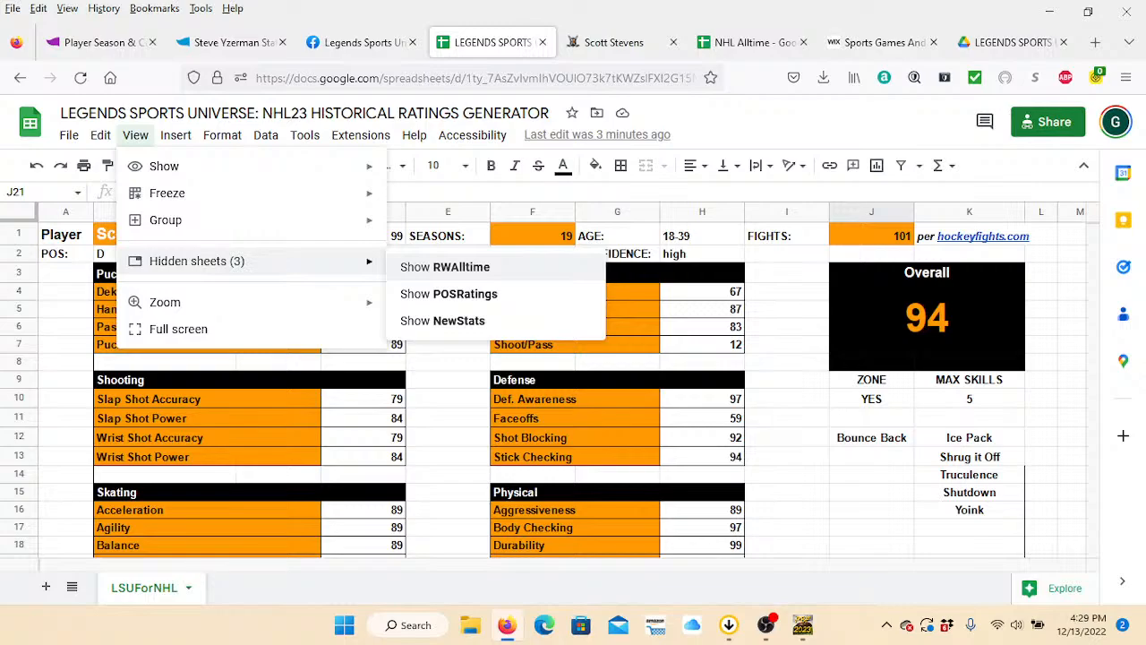
{"action": "left_click", "coordinate": [445, 267]}
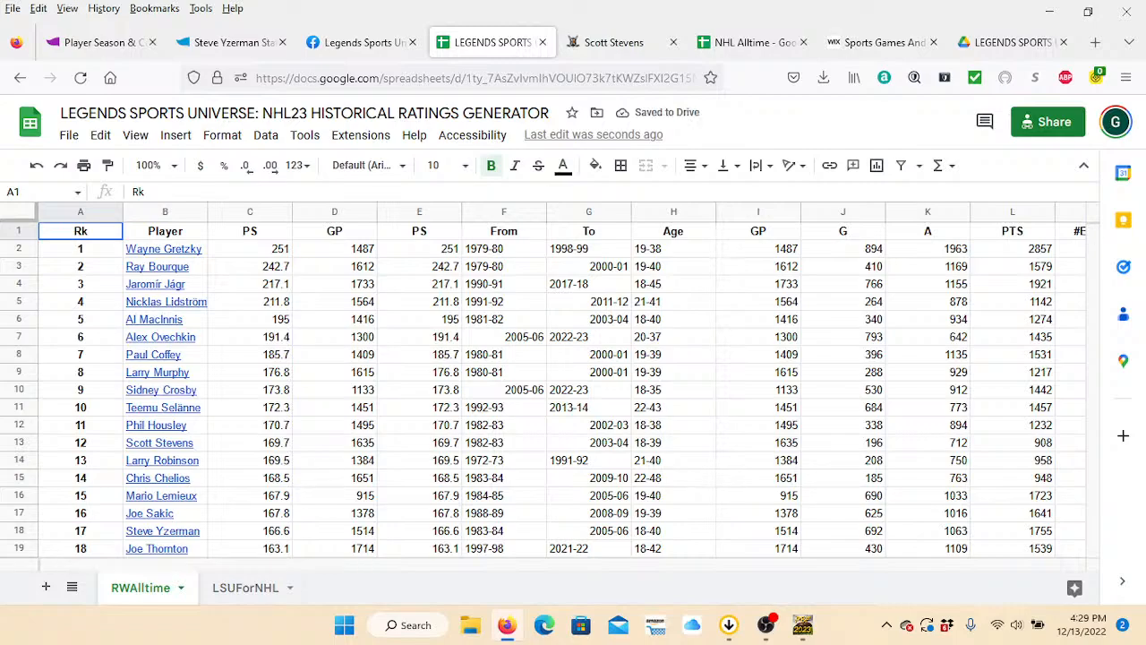
Examine the career statistics in the RWAlltime sheet across the point share, games, goals, assists, points and PIM columns.
{"action": "left_click", "coordinate": [419, 302]}
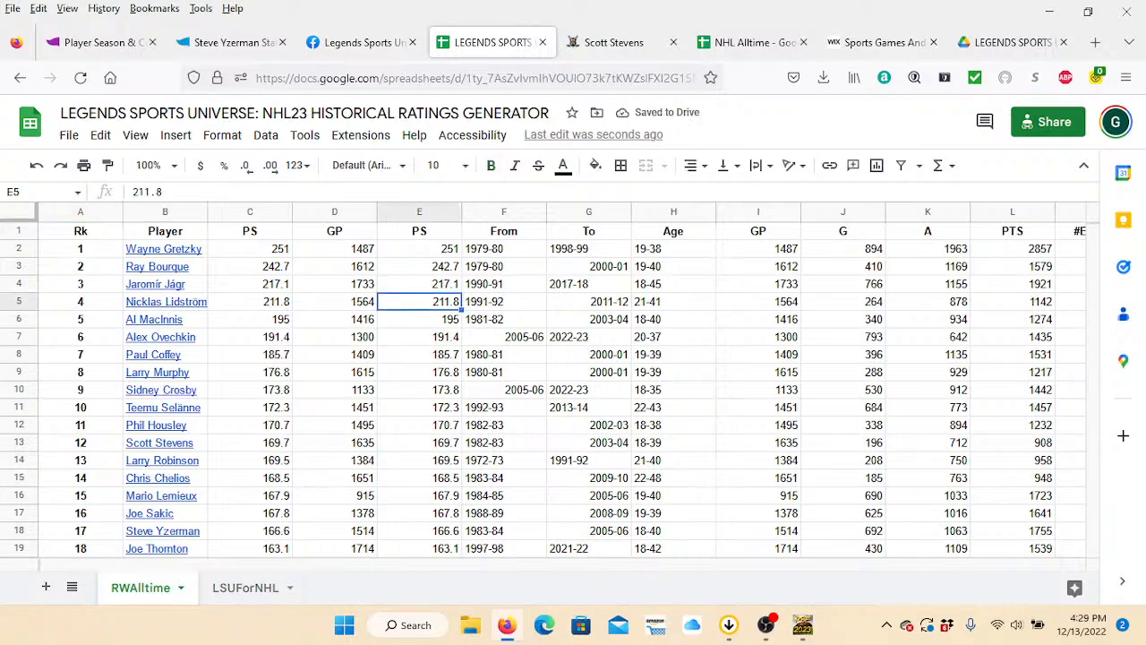
{"action": "key", "text": "Right"}
{"action": "key", "text": "Right"}
{"action": "key", "text": "Right"}
{"action": "key", "text": "Right"}
{"action": "key", "text": "Right"}
{"action": "key", "text": "Right"}
{"action": "key", "text": "Right"}
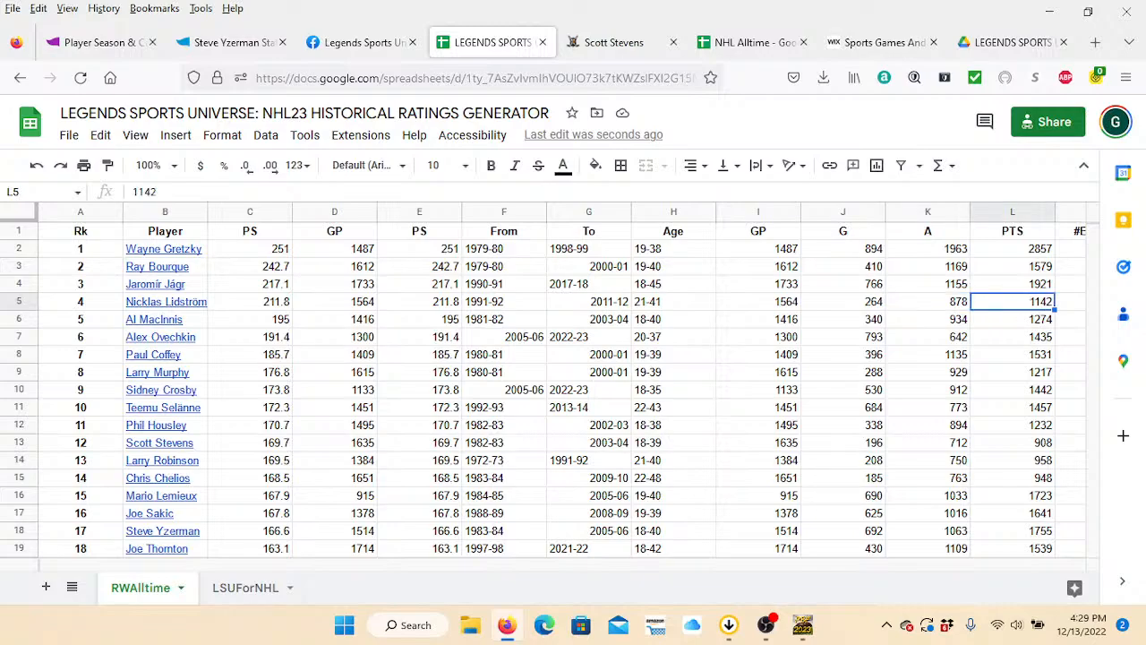
{"action": "key", "text": "Right"}
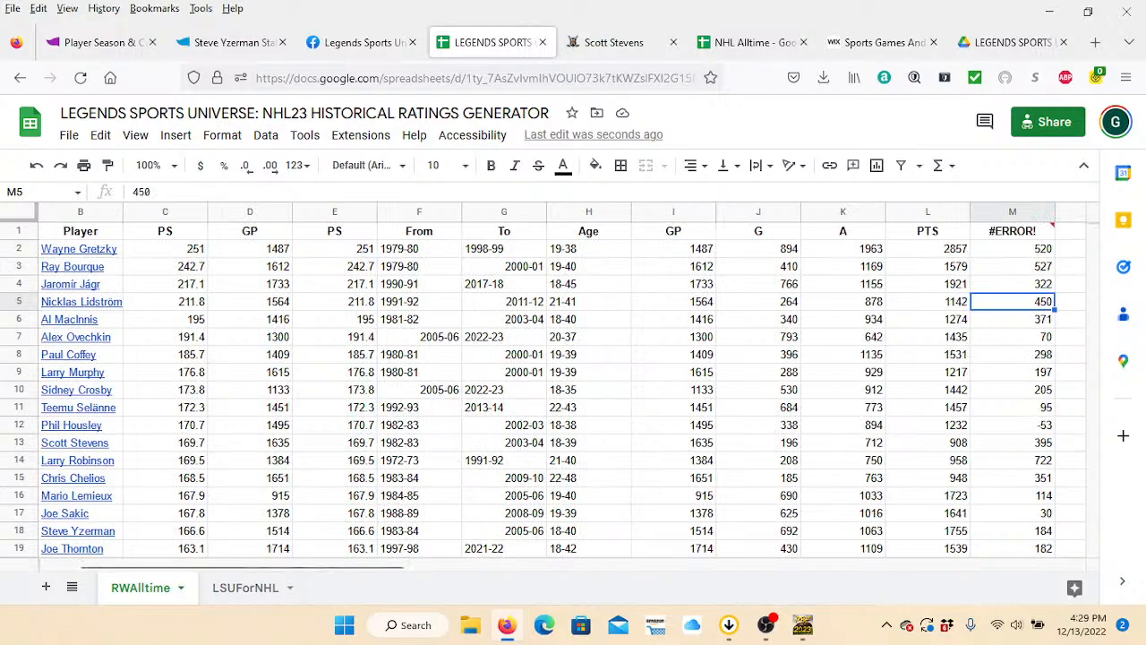
{"action": "key", "text": "Right"}
{"action": "key", "text": "Left"}
{"action": "key", "text": "Left"}
{"action": "key", "text": "Up"}
{"action": "key", "text": "Left"}
{"action": "key", "text": "Left"}
{"action": "key", "text": "Up"}
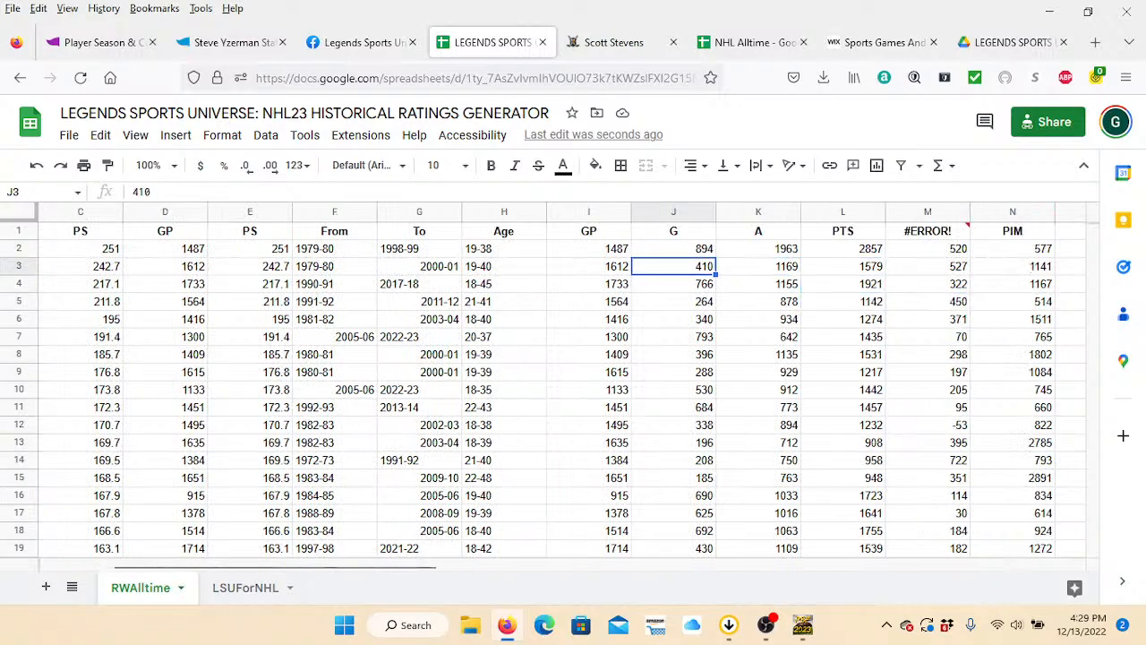
{"action": "key", "text": "Left"}
{"action": "key", "text": "Left"}
{"action": "key", "text": "Home"}
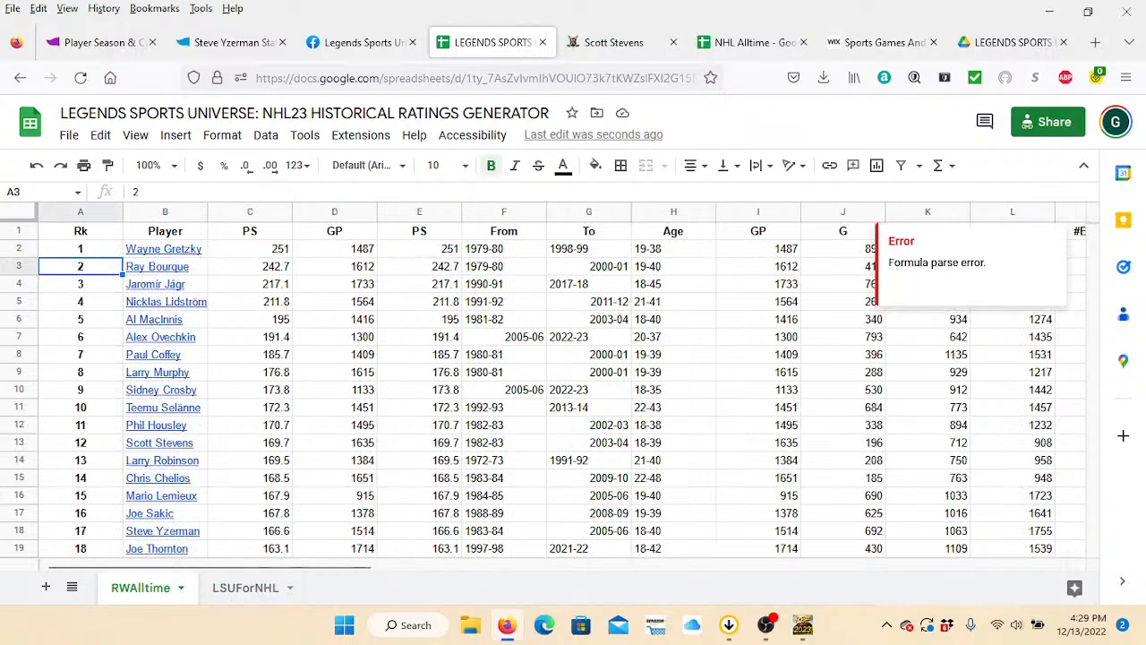
Browse the RWAlltime player list by rows and across to the position and team columns, ending back at the first columns.
{"action": "left_click", "coordinate": [928, 355]}
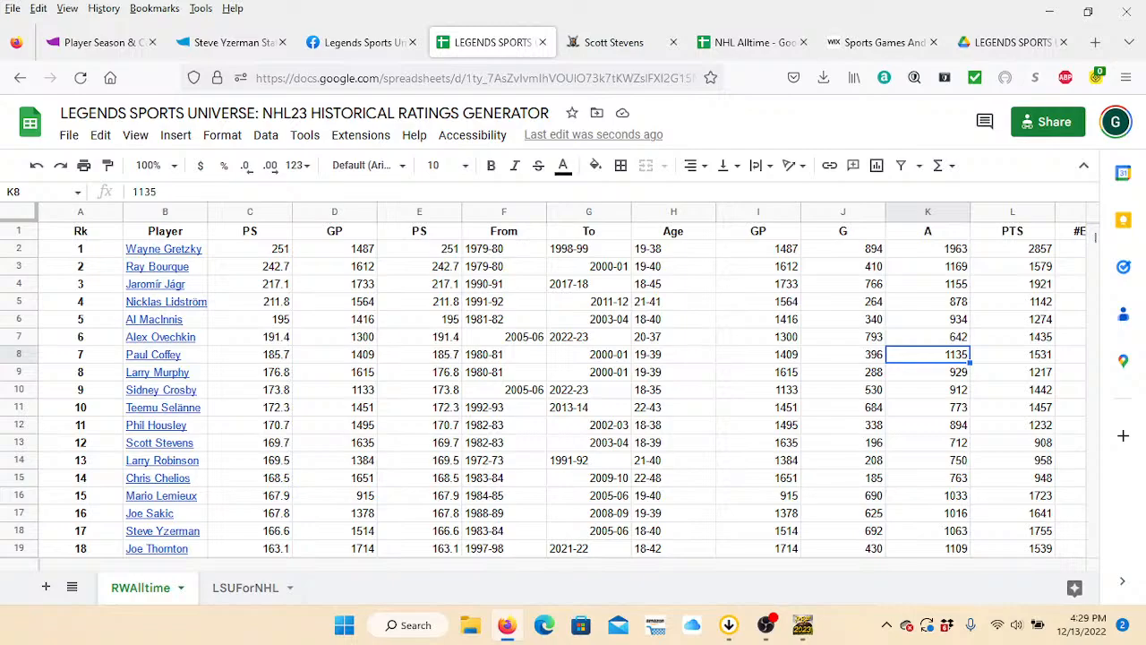
{"action": "scroll", "coordinate": [574, 385], "scroll_direction": "down", "scroll_amount": 3}
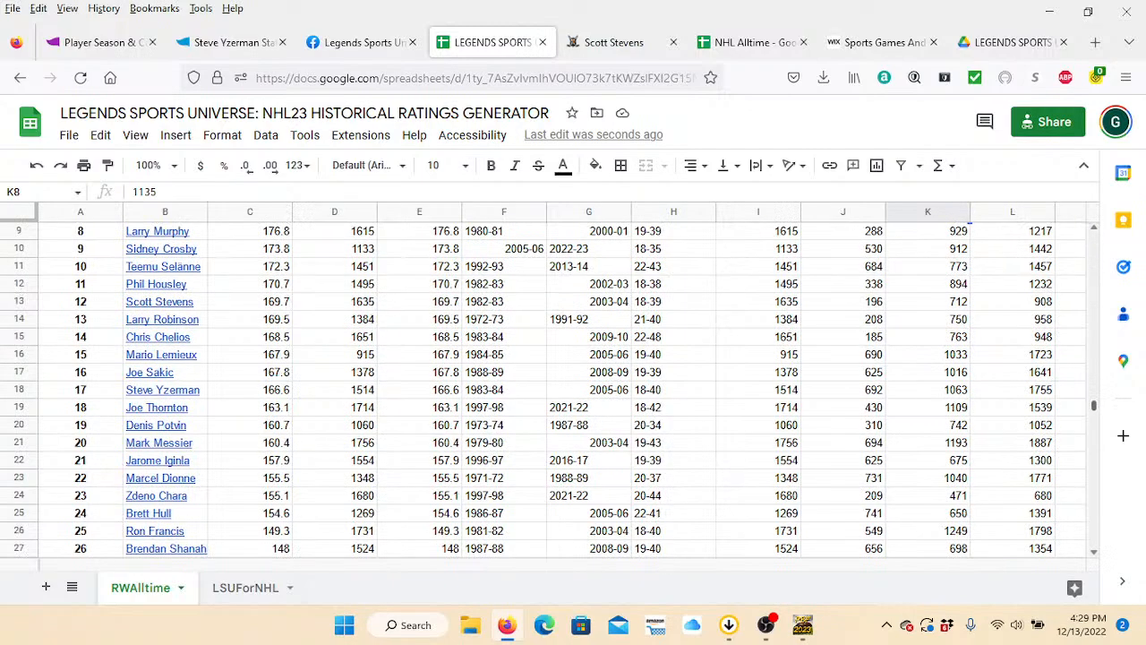
{"action": "left_click_drag", "start_coordinate": [1094, 466], "coordinate": [1094, 231]}
{"action": "scroll", "coordinate": [563, 389], "scroll_direction": "down", "scroll_amount": 5}
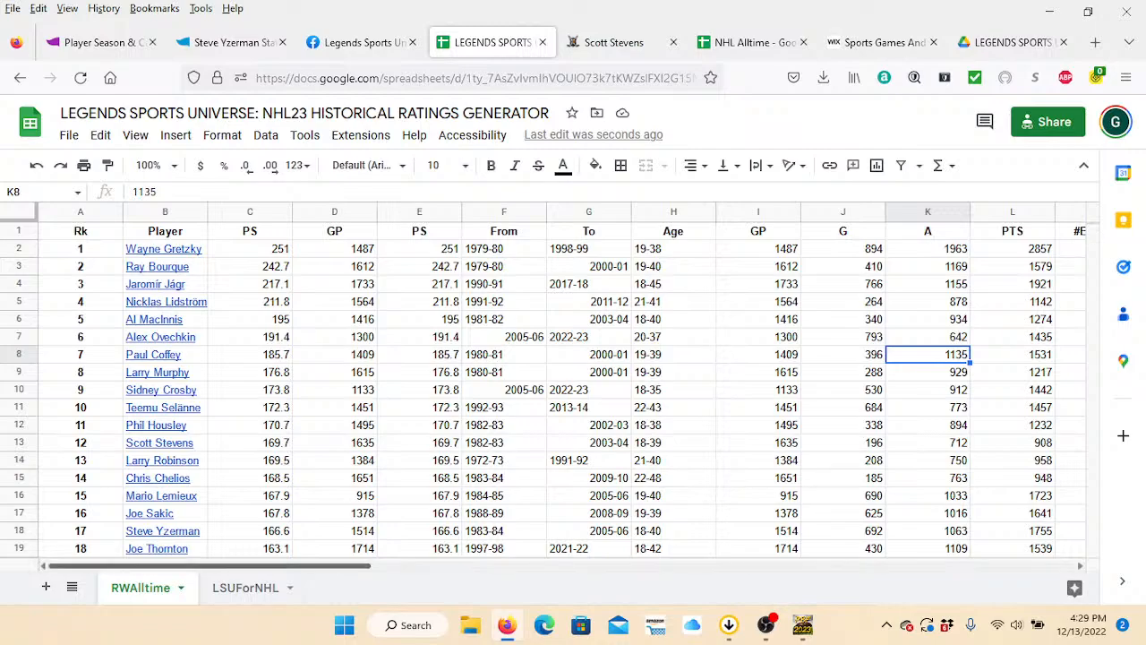
{"action": "left_click_drag", "start_coordinate": [209, 566], "coordinate": [914, 566]}
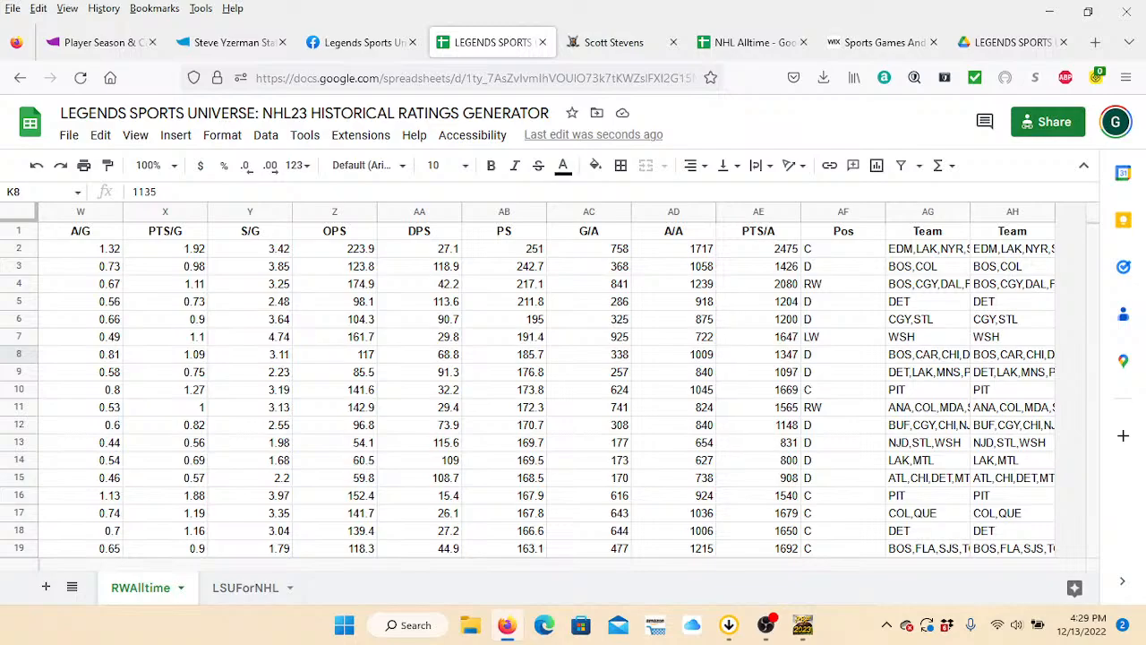
{"action": "left_click_drag", "start_coordinate": [916, 566], "coordinate": [210, 566]}
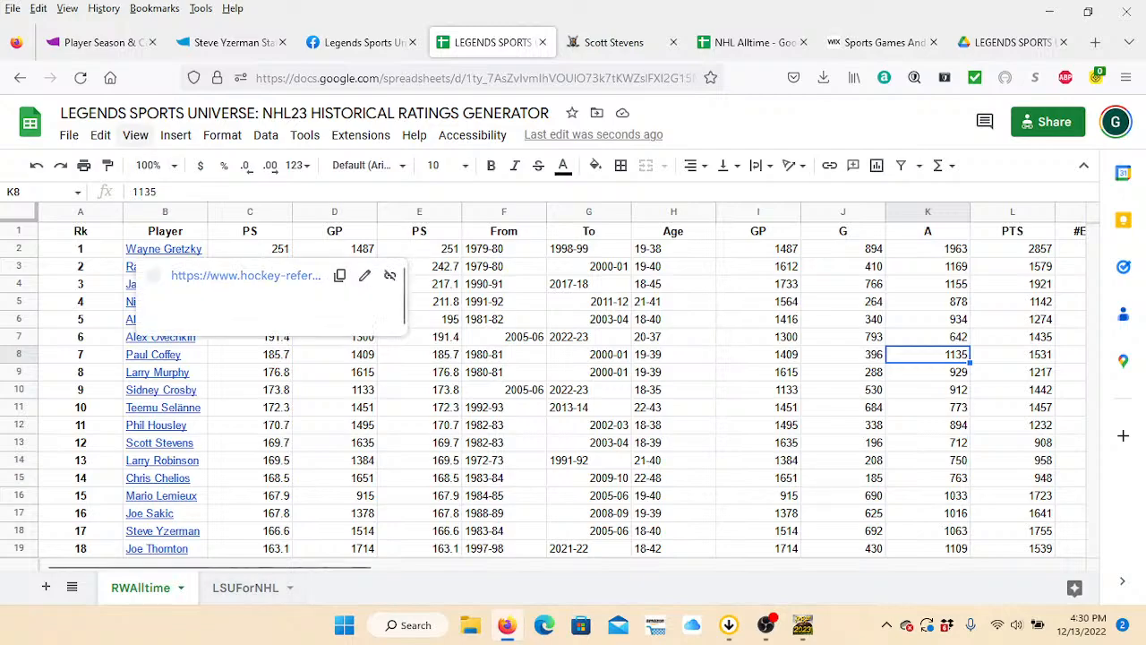
Unhide the POSRatings sheet.
{"action": "left_click", "coordinate": [135, 134]}
{"action": "mouse_move", "coordinate": [197, 260]}
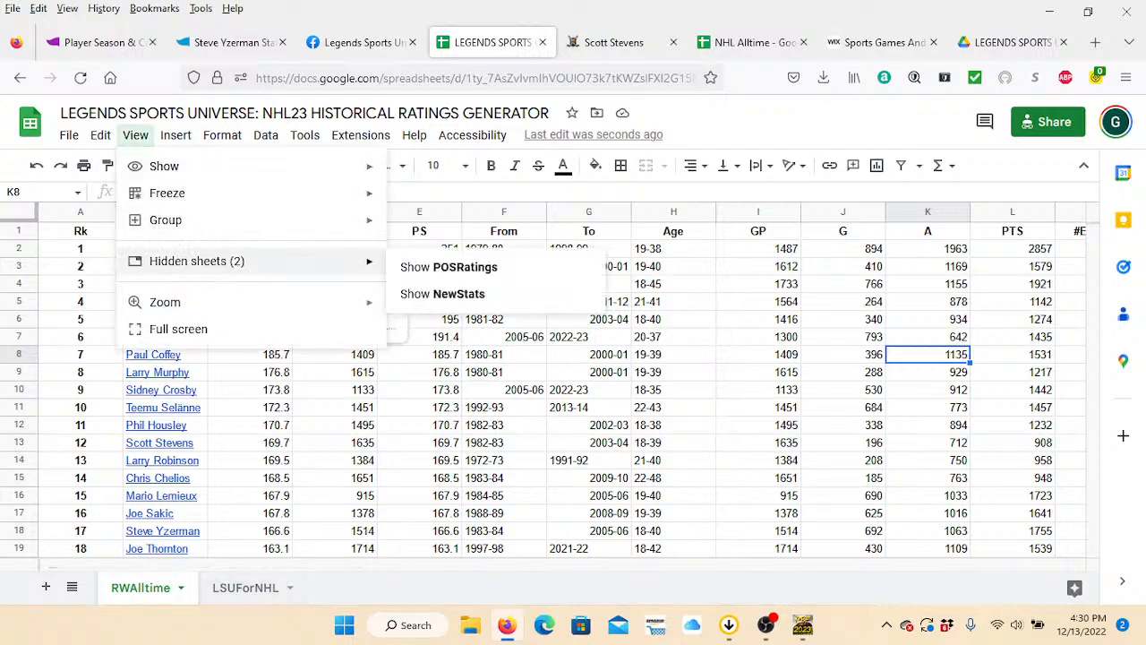
{"action": "left_click", "coordinate": [448, 267]}
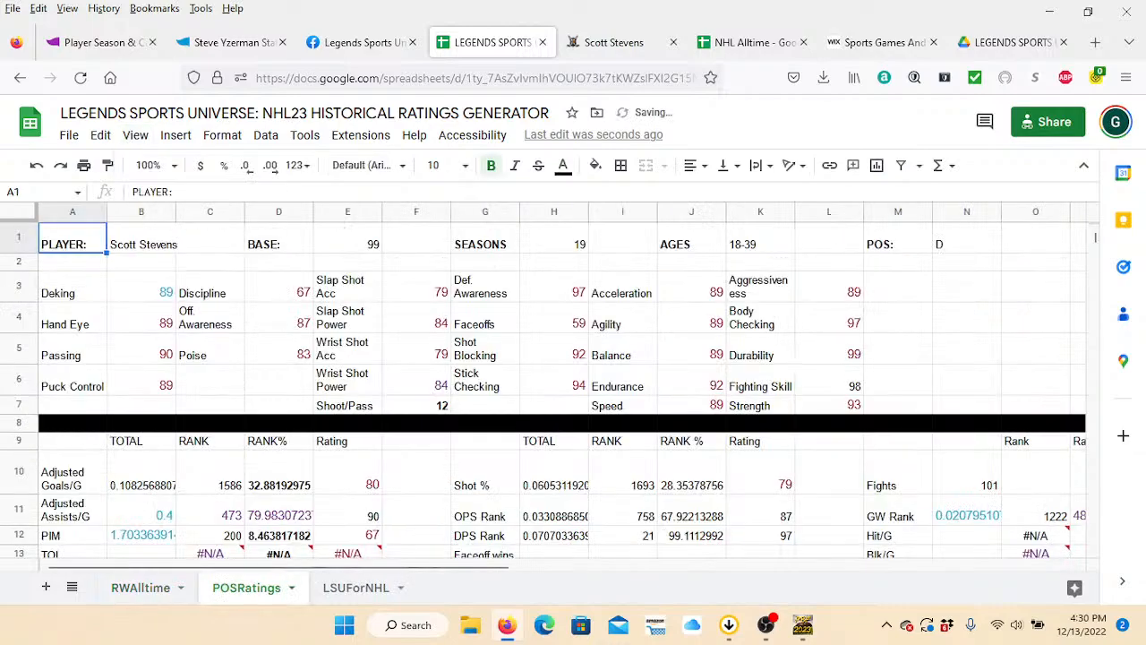
Examine the POSRatings sheet's ratings and its rank calculations, including the Take/MIN, Give/MIN, Blk/G and Involvement rows.
{"action": "left_click", "coordinate": [417, 349]}
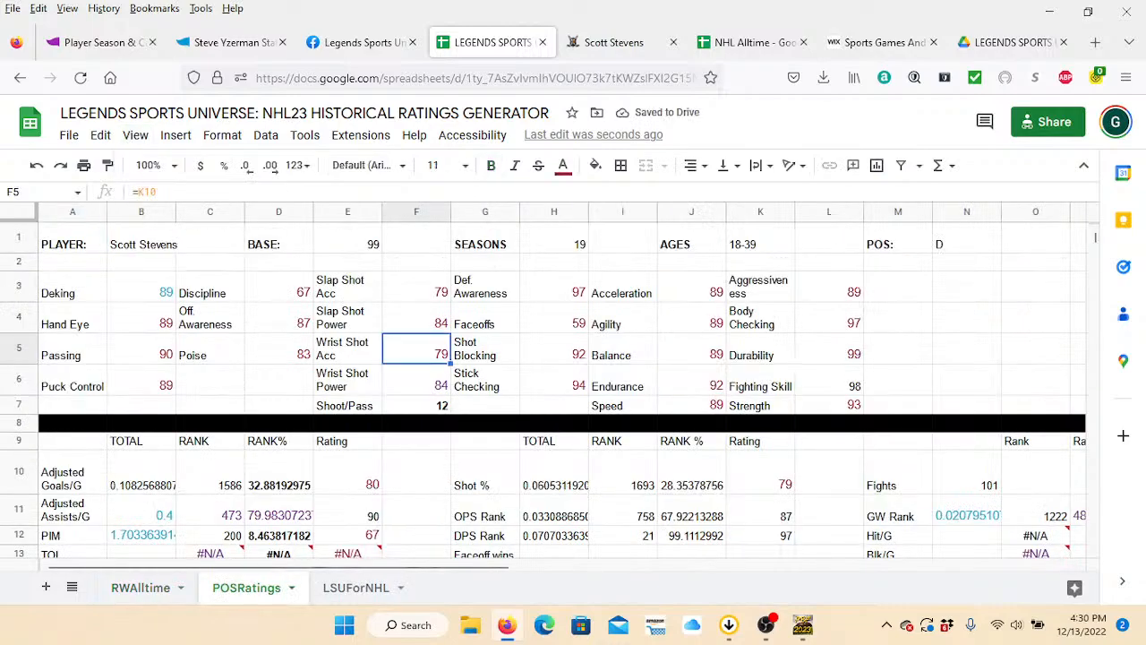
{"action": "key", "text": "Down"}
{"action": "key", "text": "Down"}
{"action": "key", "text": "Down"}
{"action": "key", "text": "Down"}
{"action": "key", "text": "Down"}
{"action": "key", "text": "Down"}
{"action": "key", "text": "Down"}
{"action": "key", "text": "Down"}
{"action": "key", "text": "Down"}
{"action": "key", "text": "Down"}
{"action": "key", "text": "Down"}
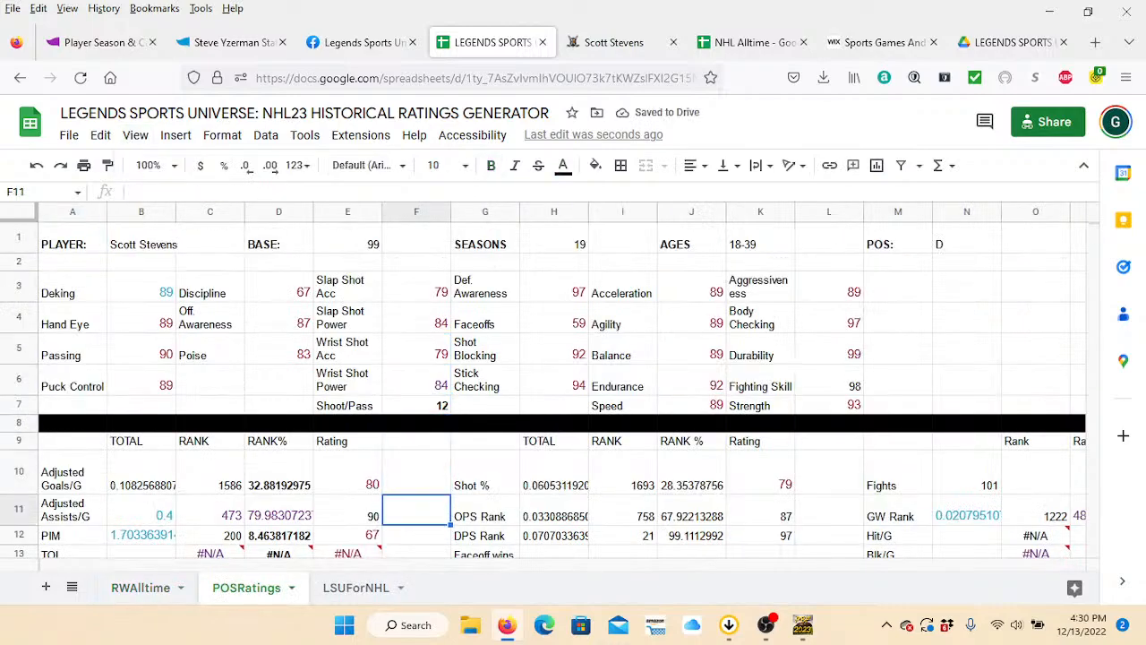
{"action": "key", "text": "Up"}
{"action": "key", "text": "Up"}
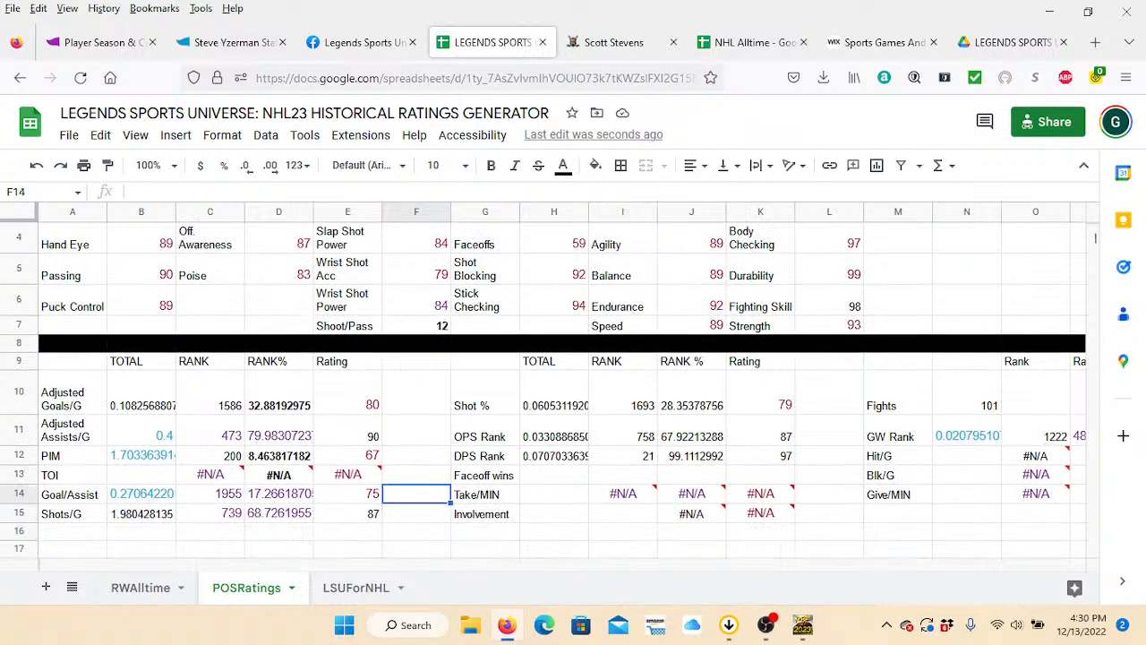
{"action": "key", "text": "Right"}
{"action": "key", "text": "Right"}
{"action": "key", "text": "Right"}
{"action": "key", "text": "Right"}
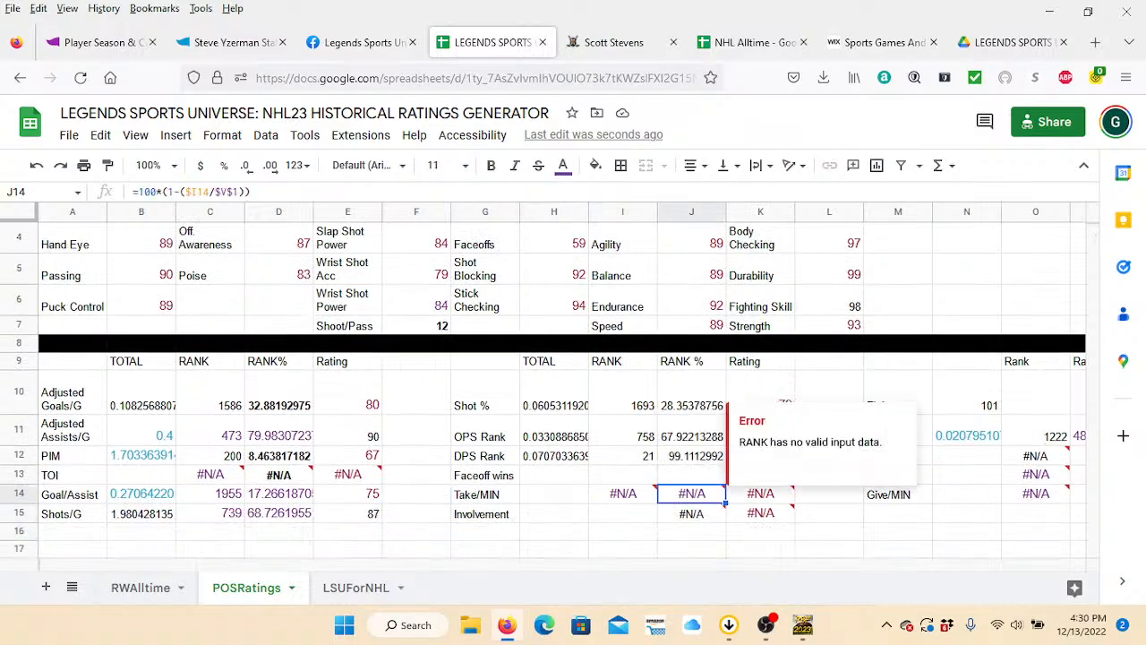
{"action": "key", "text": "Down"}
{"action": "key", "text": "Right"}
{"action": "key", "text": "Right"}
{"action": "key", "text": "Right"}
{"action": "key", "text": "Up"}
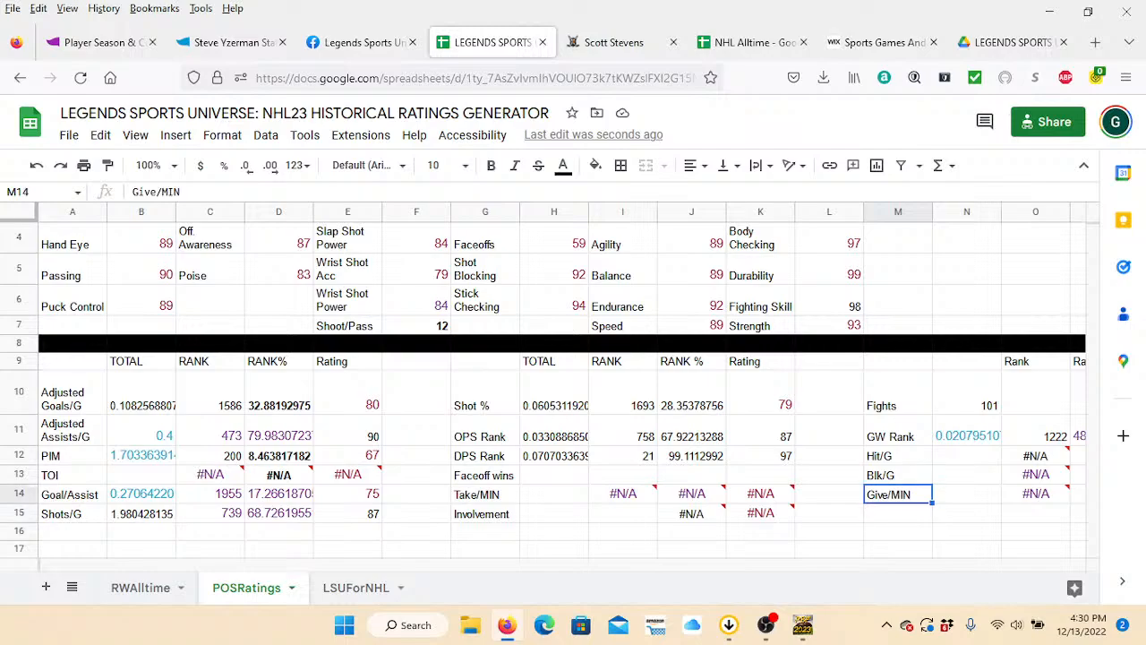
{"action": "key", "text": "Up"}
{"action": "key", "text": "Up"}
{"action": "key", "text": "Down"}
{"action": "key", "text": "Left"}
{"action": "key", "text": "Left"}
{"action": "key", "text": "Left"}
{"action": "key", "text": "Left"}
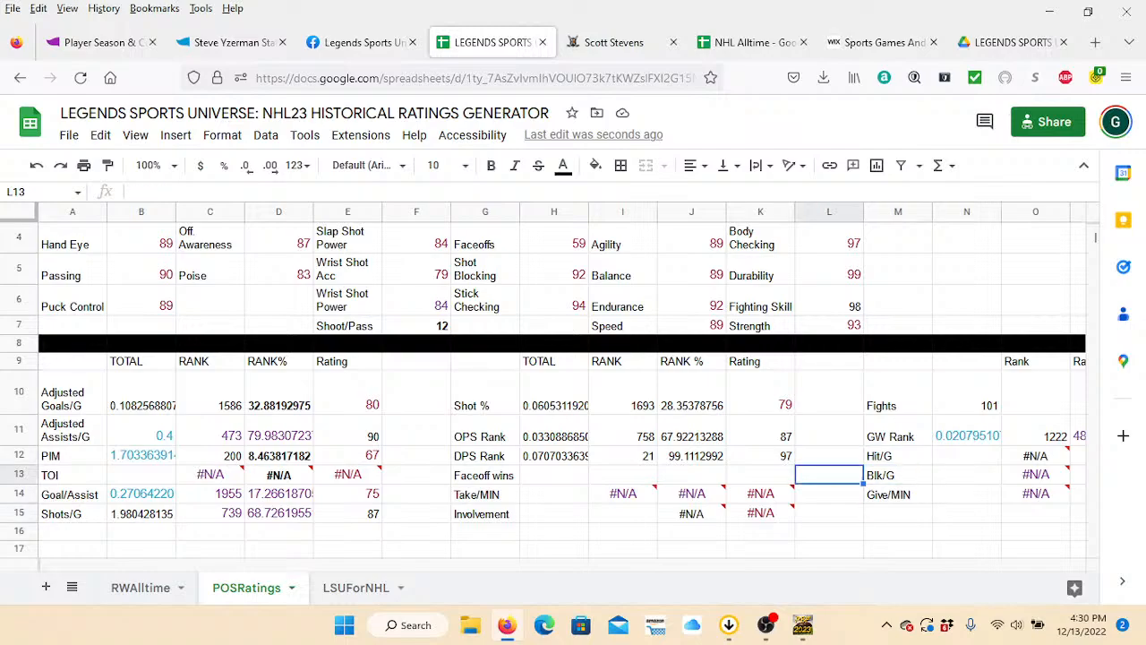
{"action": "key", "text": "Left"}
{"action": "key", "text": "Left"}
{"action": "key", "text": "Left"}
{"action": "key", "text": "Down"}
{"action": "key", "text": "Down"}
{"action": "key", "text": "Right"}
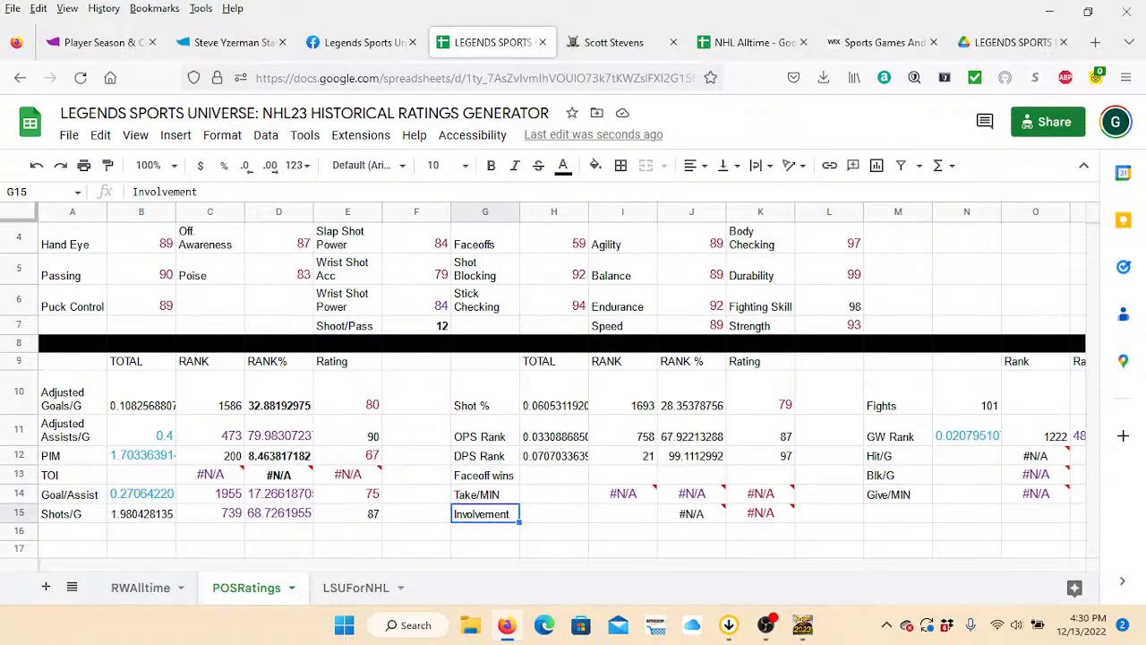
{"action": "key", "text": "Up"}
{"action": "key", "text": "Left"}
{"action": "key", "text": "Down"}
{"action": "key", "text": "Right"}
Examine the Involvement rank % formula and the Shots/G total and rank formulas in the POSRatings sheet.
{"action": "key", "text": "Right"}
{"action": "key", "text": "Right"}
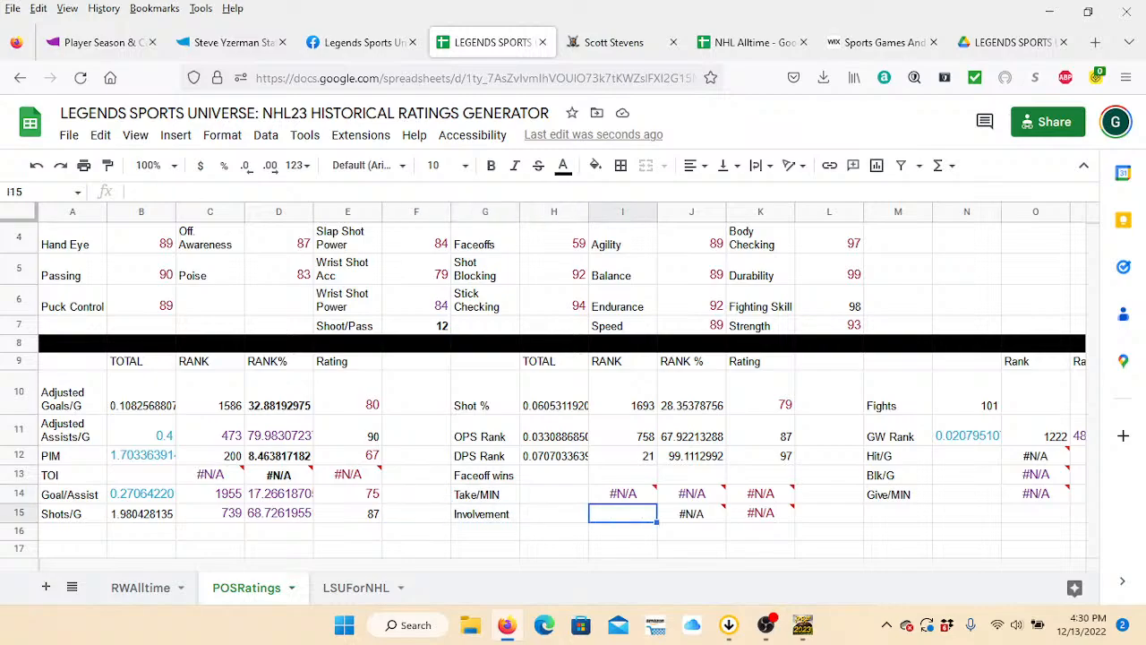
{"action": "key", "text": "Left"}
{"action": "key", "text": "Left"}
{"action": "key", "text": "Right"}
{"action": "key", "text": "Right"}
{"action": "key", "text": "Right"}
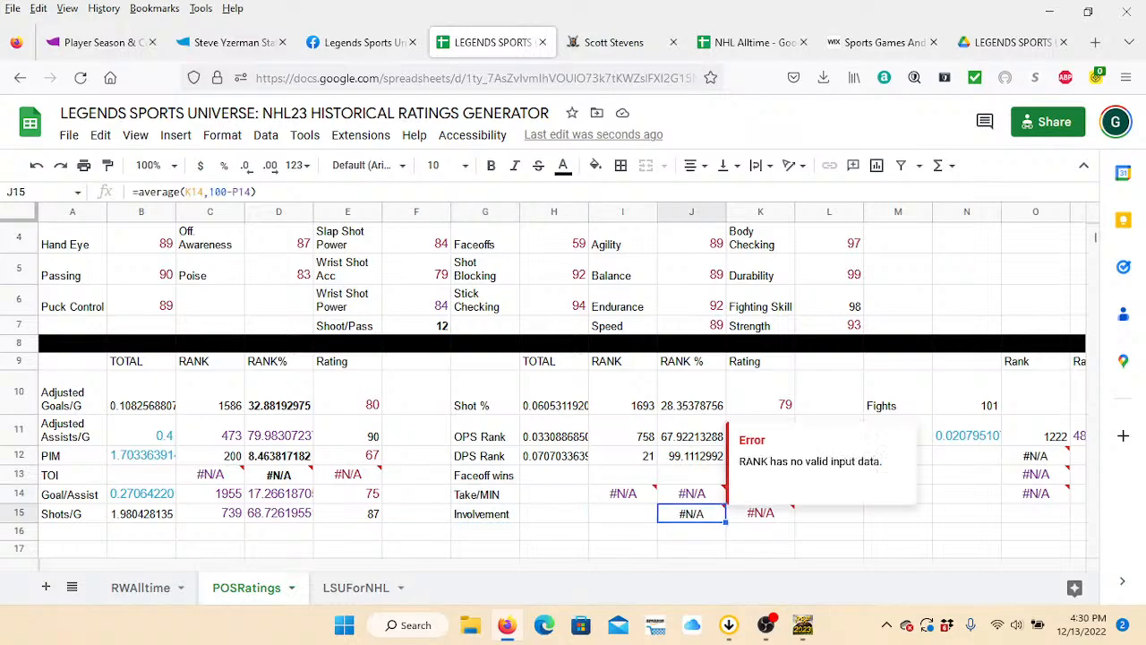
{"action": "key", "text": "Left"}
{"action": "key", "text": "Left"}
{"action": "key", "text": "Left"}
{"action": "key", "text": "Left"}
{"action": "key", "text": "Left"}
{"action": "key", "text": "Left"}
{"action": "key", "text": "Left"}
{"action": "key", "text": "Left"}
{"action": "key", "text": "Left"}
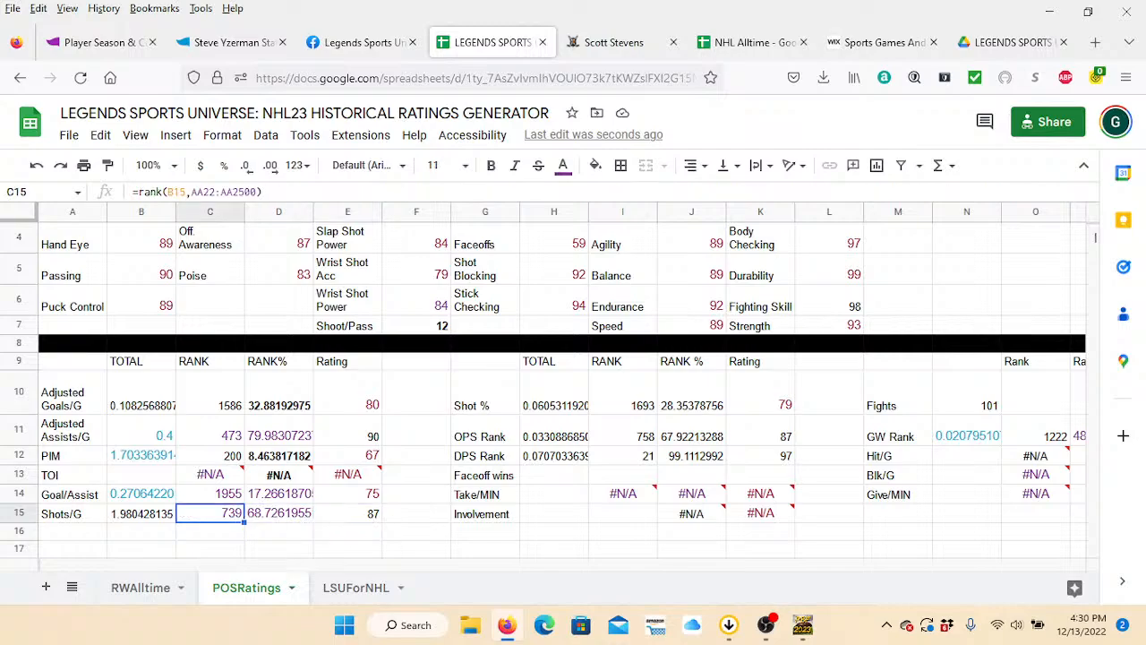
{"action": "key", "text": "Right"}
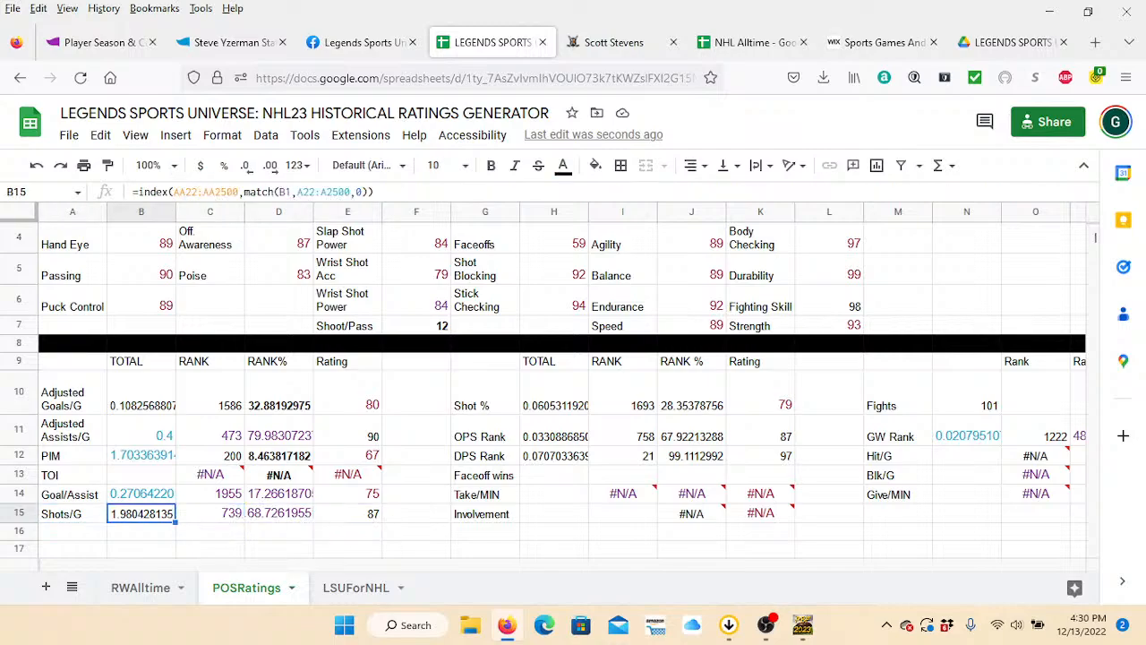
{"action": "key", "text": "Up"}
{"action": "key", "text": "Left"}
{"action": "key", "text": "Down"}
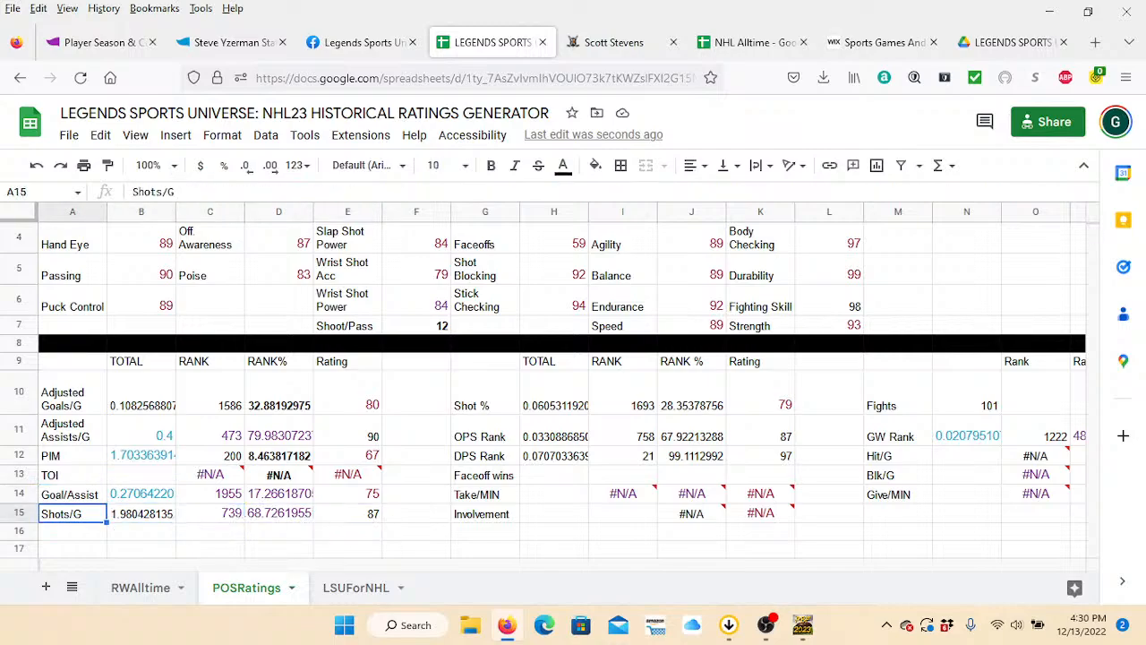
Look over the TOI row in POSRatings and return to the player header row.
{"action": "key", "text": "Up"}
{"action": "key", "text": "Up"}
{"action": "key", "text": "Right"}
{"action": "key", "text": "Left"}
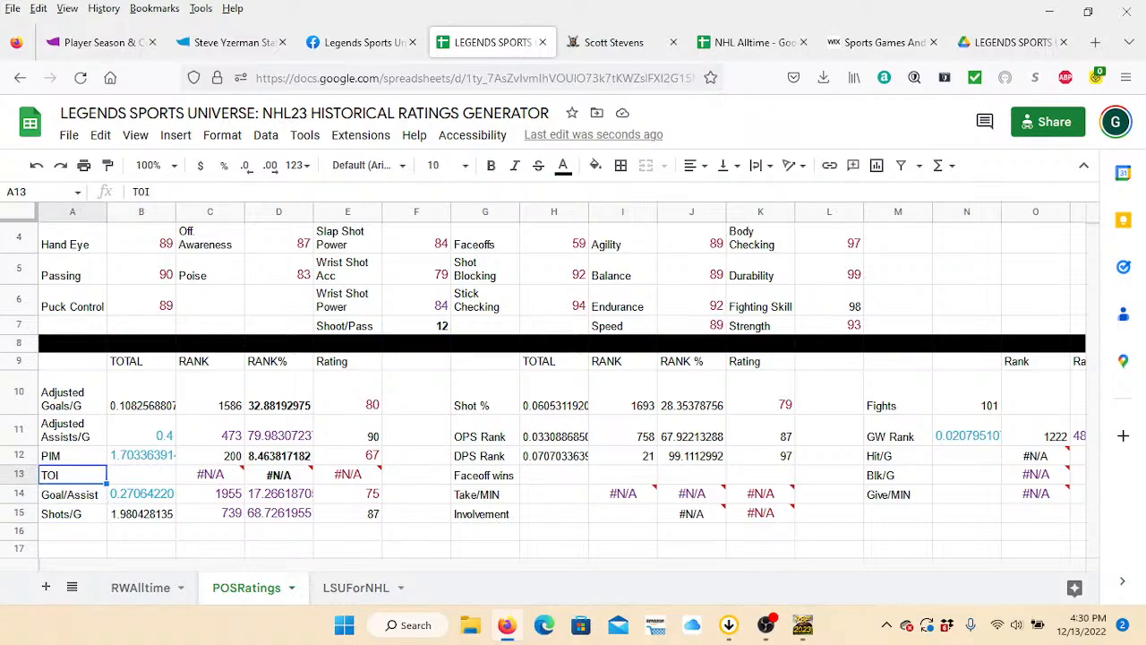
{"action": "key", "text": "Right"}
{"action": "key", "text": "Right"}
{"action": "key", "text": "Right"}
{"action": "key", "text": "Right"}
{"action": "key", "text": "Right"}
{"action": "key", "text": "Right"}
{"action": "key", "text": "Up"}
{"action": "key", "text": "Up"}
{"action": "key", "text": "Up"}
{"action": "key", "text": "Up"}
{"action": "key", "text": "Up"}
{"action": "key", "text": "Up"}
{"action": "key", "text": "Up"}
{"action": "key", "text": "Up"}
{"action": "key", "text": "Up"}
{"action": "key", "text": "Up"}
{"action": "key", "text": "Up"}
{"action": "key", "text": "Up"}
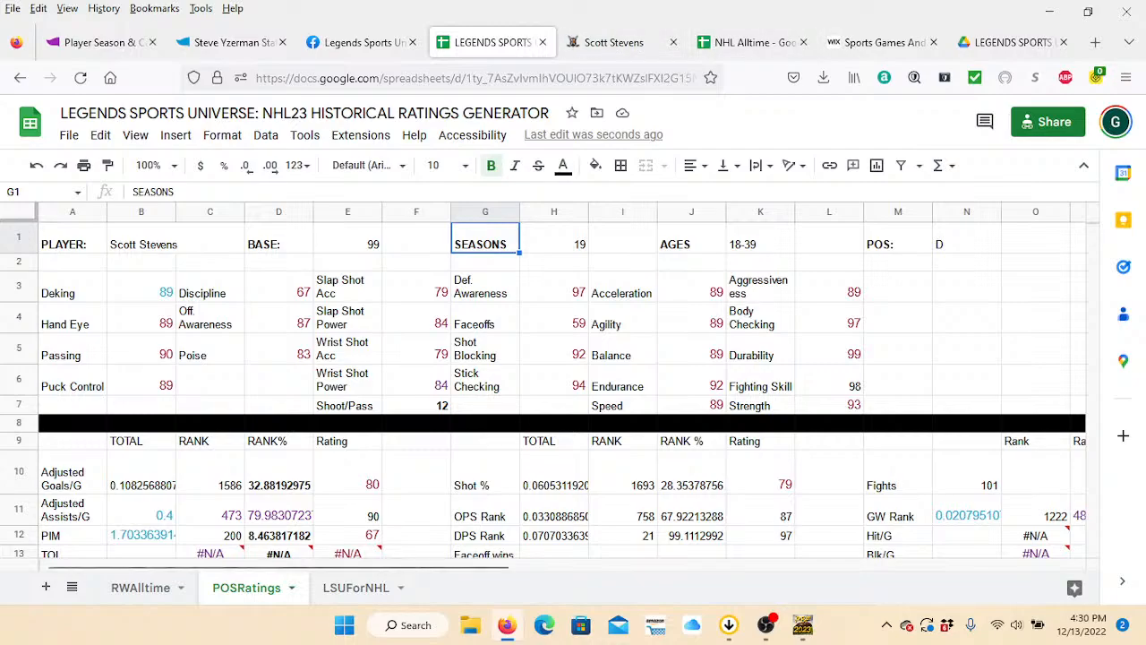
Switch to the LSUForNHL sheet and enter "sidney crosby" as the player.
{"action": "left_click", "coordinate": [351, 589]}
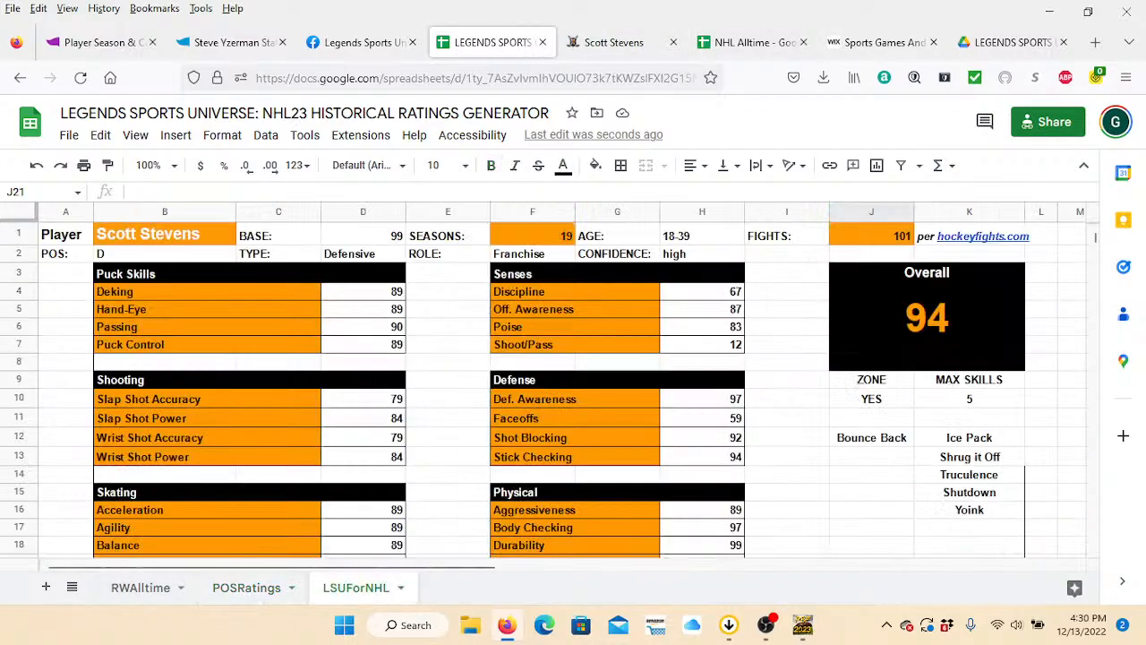
{"action": "left_click", "coordinate": [165, 234]}
{"action": "type", "text": "sidney"}
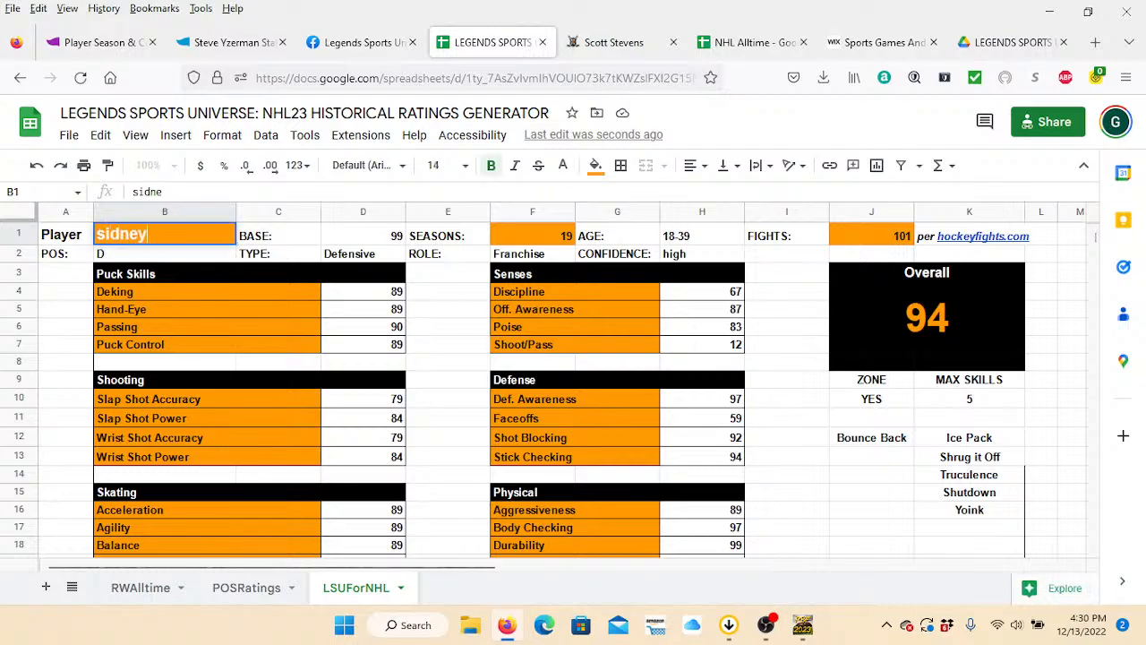
{"action": "type", "text": " crosby"}
{"action": "key", "text": "Tab"}
{"action": "key", "text": "Tab"}
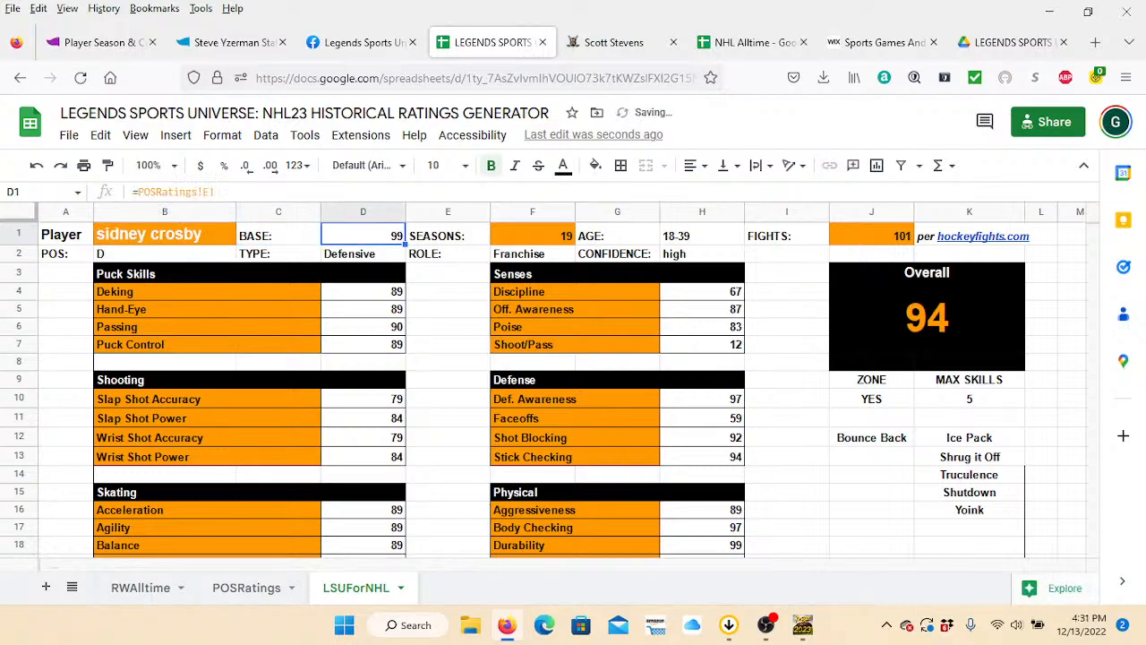
Set the player's seasons to 17 in the LSUForNHL sheet.
{"action": "key", "text": "Tab"}
{"action": "key", "text": "Tab"}
{"action": "key", "text": "Tab"}
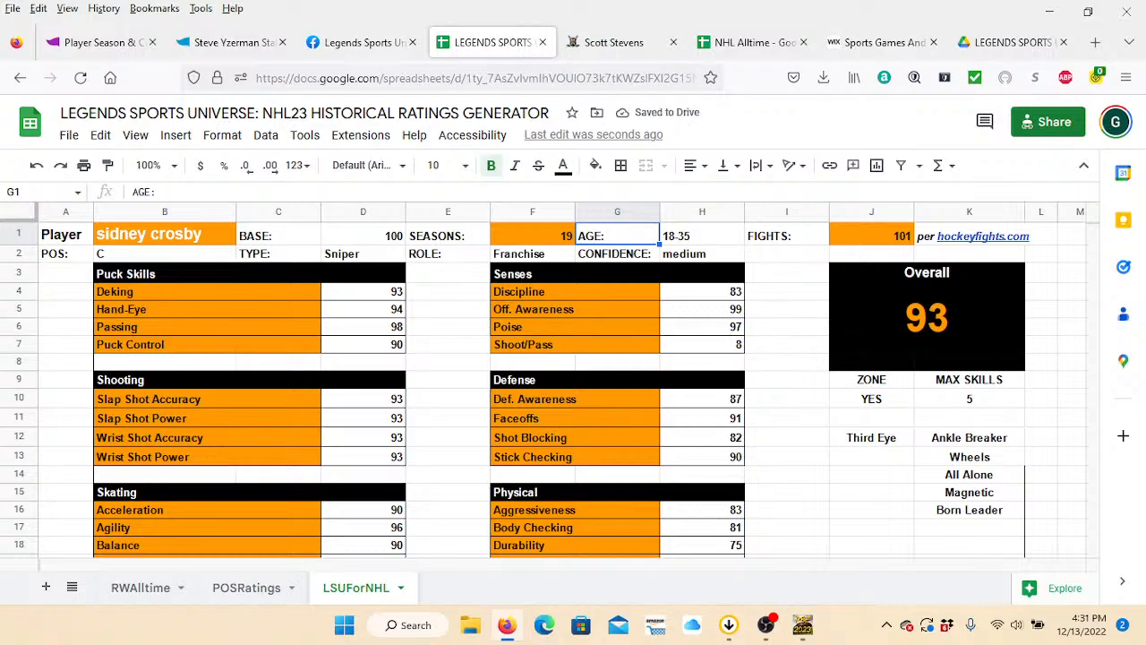
{"action": "key", "text": "Left"}
{"action": "type", "text": "17"}
{"action": "key", "text": "Tab"}
{"action": "key", "text": "Tab"}
{"action": "key", "text": "Tab"}
{"action": "key", "text": "Tab"}
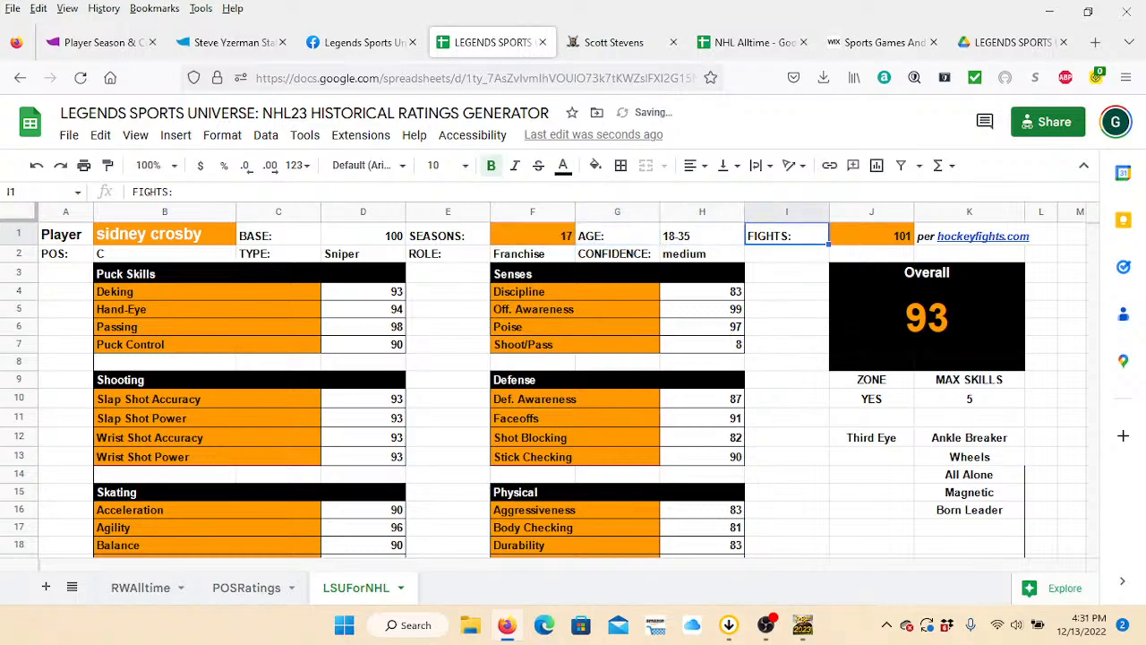
Switch to the Hockey Fights site, search its players for "sidney crosby" and open his page at the fight totals.
{"action": "key", "text": "ctrl+Tab"}
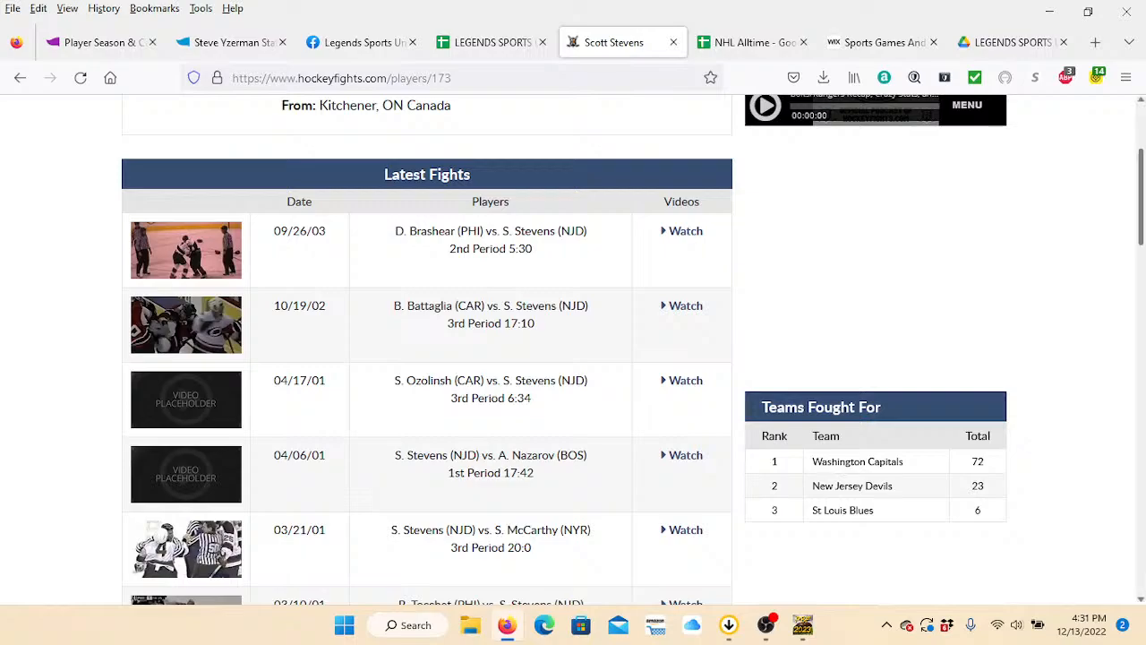
{"action": "scroll", "coordinate": [1141, 197], "scroll_direction": "up", "scroll_amount": 3}
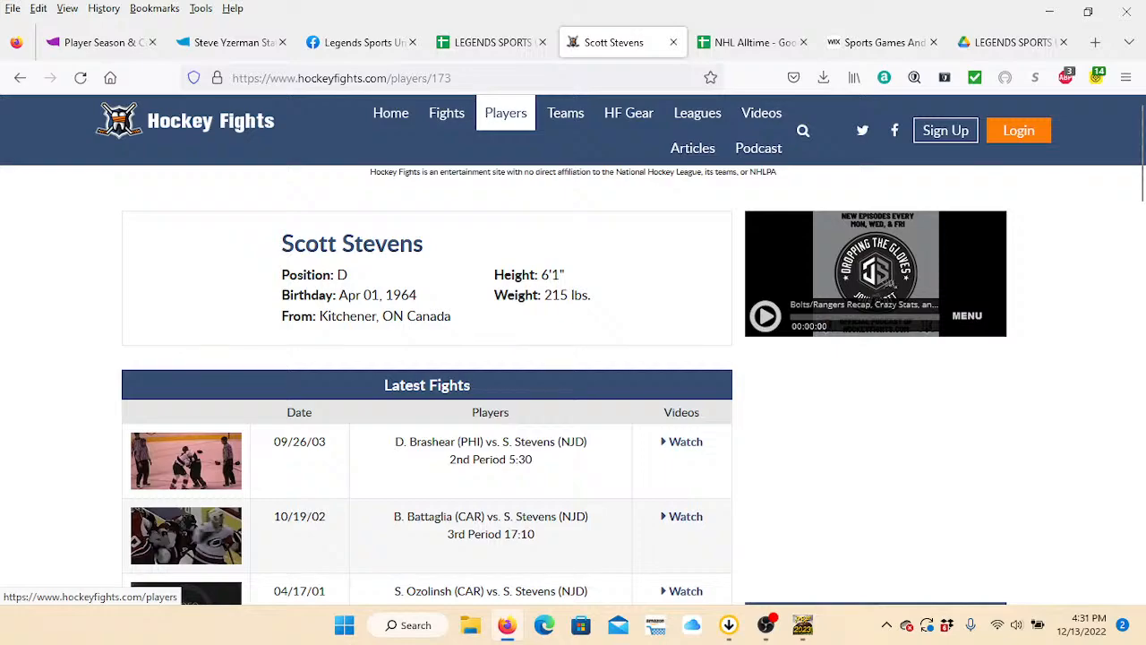
{"action": "left_click", "coordinate": [505, 113]}
{"action": "left_click", "coordinate": [421, 308]}
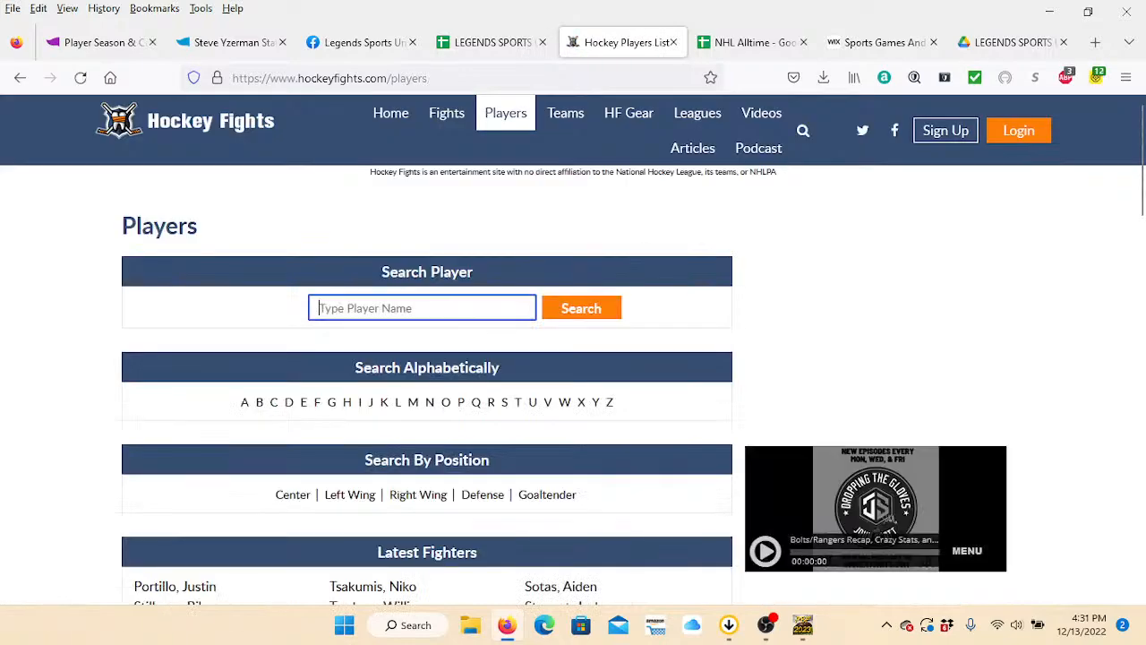
{"action": "type", "text": "sidney cro"}
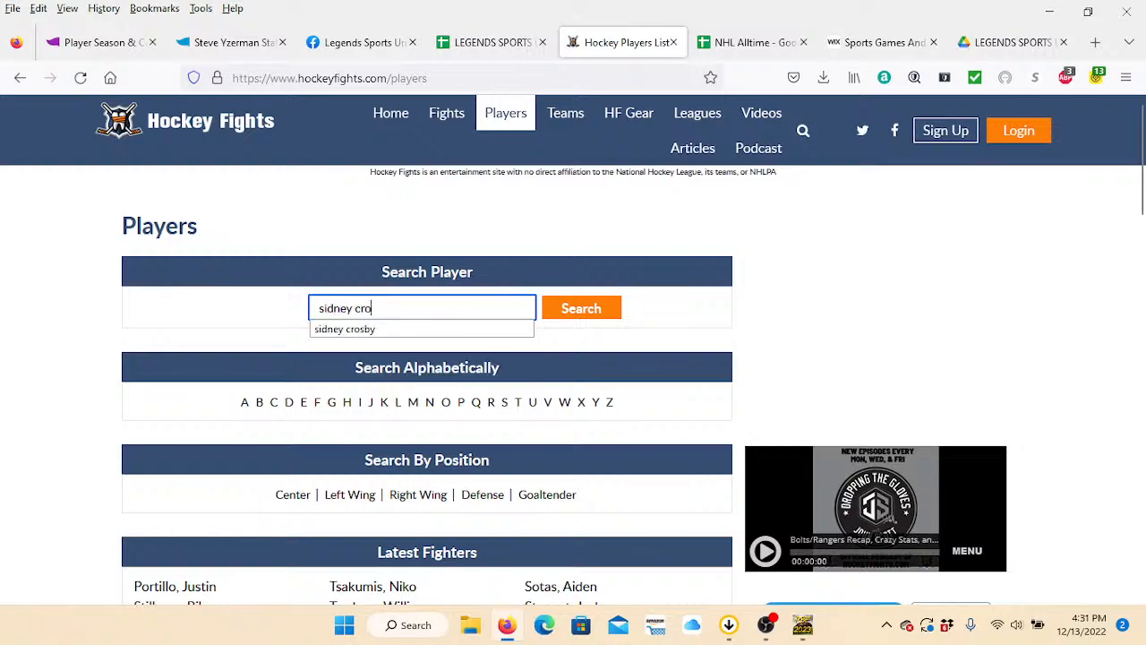
{"action": "key", "text": "Down"}
{"action": "key", "text": "Return"}
{"action": "key", "text": "Return"}
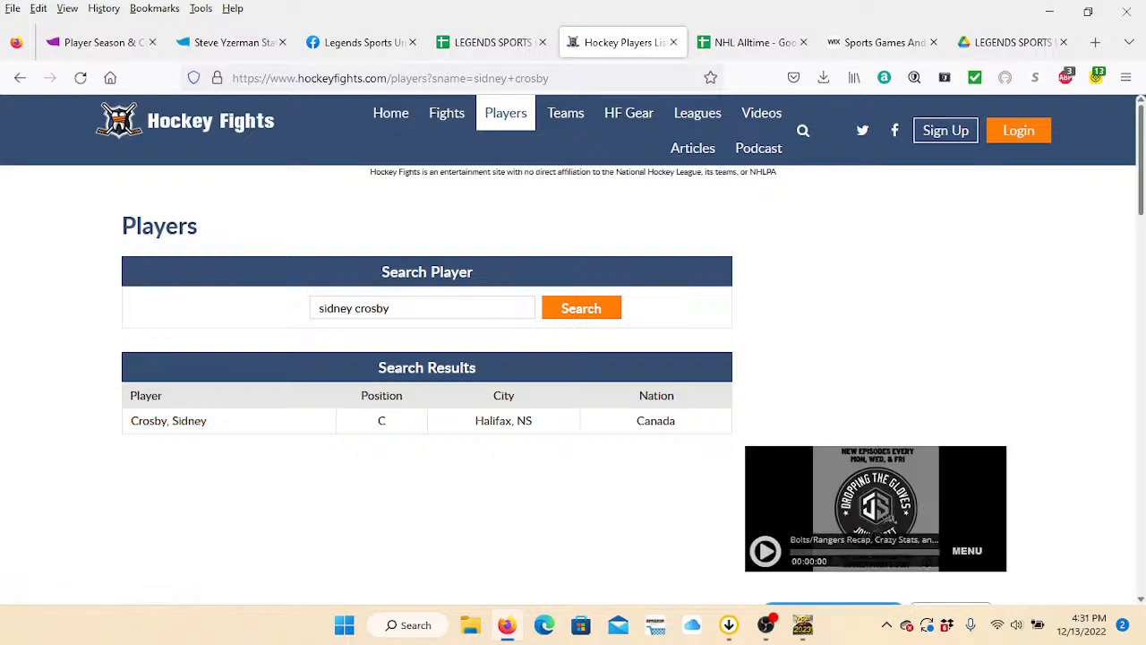
{"action": "left_click", "coordinate": [169, 420]}
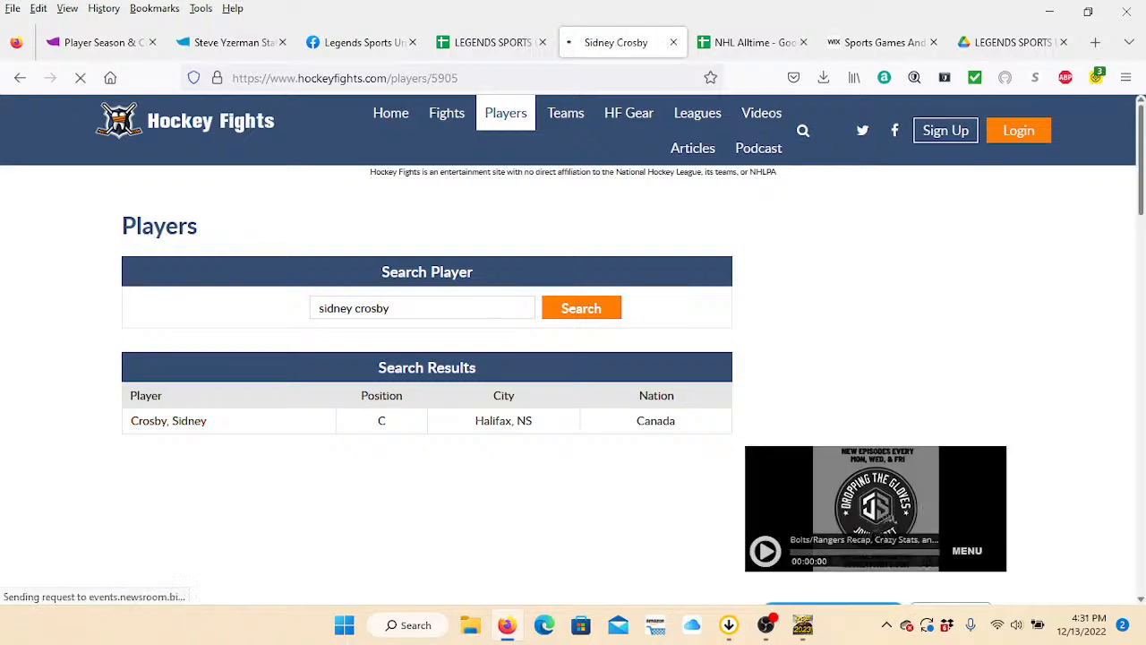
{"action": "scroll", "coordinate": [573, 358], "scroll_direction": "down", "scroll_amount": 3}
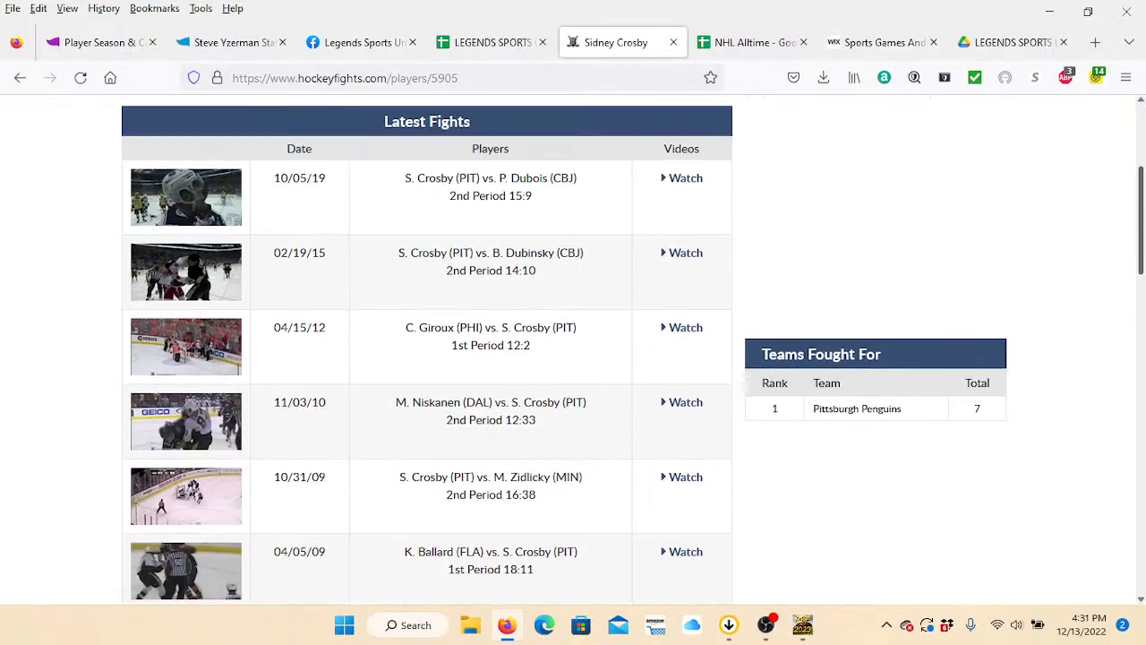
Return to the LSUForNHL sheet and set the player's fights to 7.
{"action": "left_click", "coordinate": [492, 42]}
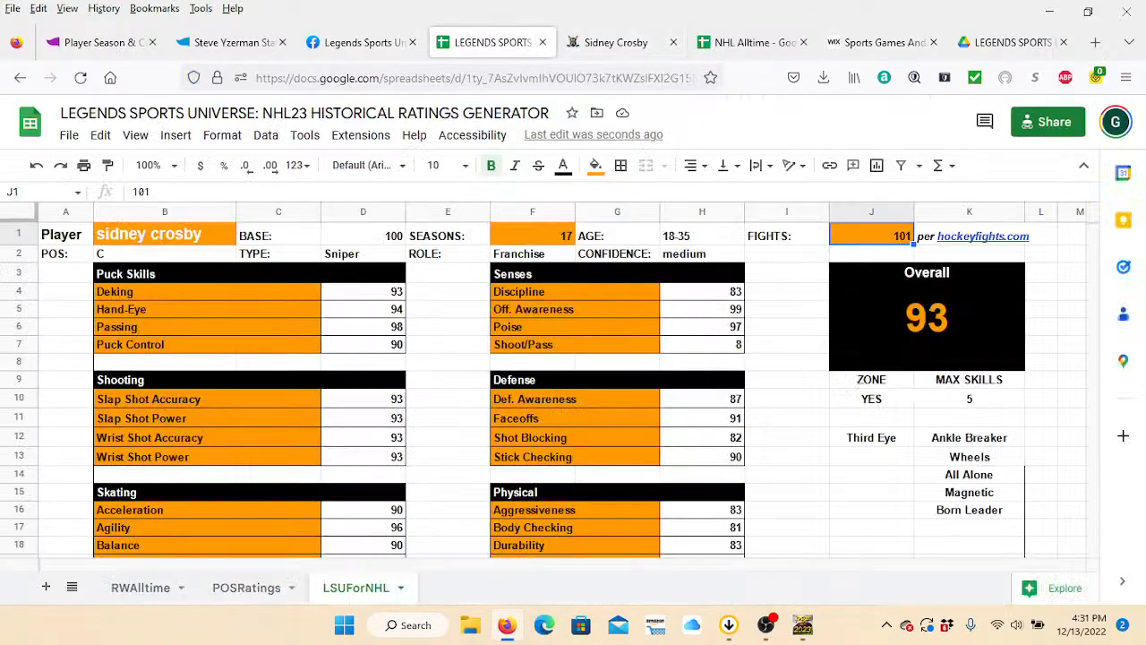
{"action": "type", "text": "7"}
{"action": "key", "text": "Return"}
{"action": "key", "text": "Return"}
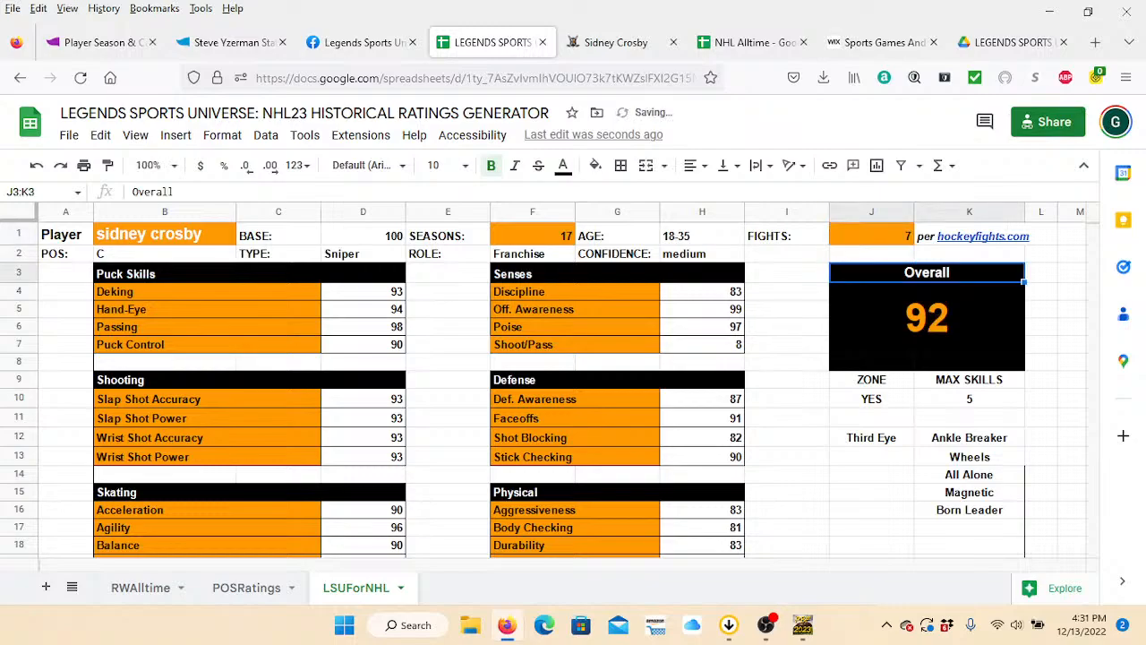
Examine the Shot Blocking rating's formula and the ZONE eligibility formula in the LSUForNHL sheet.
{"action": "key", "text": "Return"}
{"action": "key", "text": "Down"}
{"action": "key", "text": "Down"}
{"action": "key", "text": "Down"}
{"action": "key", "text": "Left"}
{"action": "key", "text": "Left"}
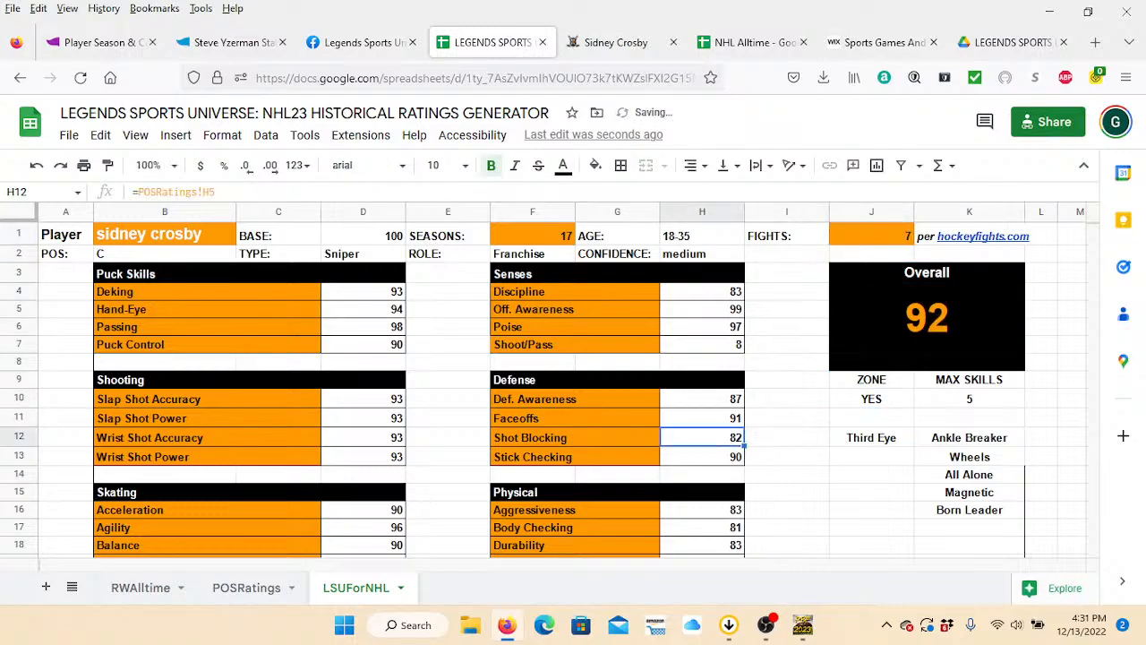
{"action": "key", "text": "Right"}
{"action": "key", "text": "Right"}
{"action": "key", "text": "Up"}
{"action": "key", "text": "Up"}
{"action": "key", "text": "Down"}
{"action": "key", "text": "Down"}
{"action": "key", "text": "Up"}
{"action": "key", "text": "Up"}
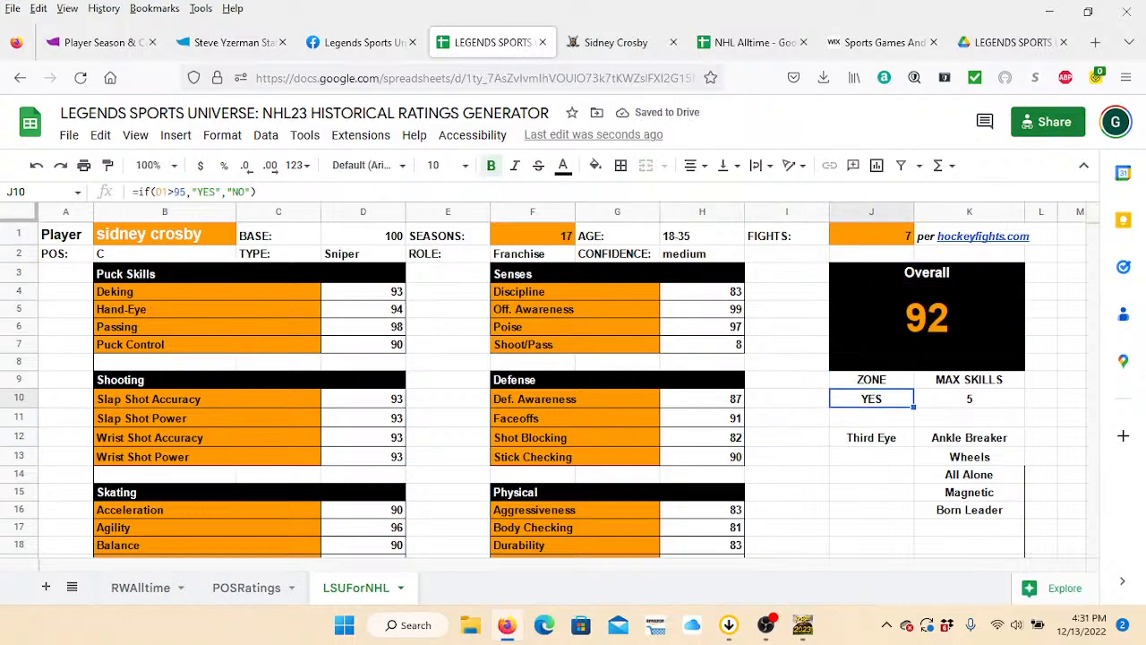
Examine the MAX SKILLS list of player abilities and its lookup formulas in the LSUForNHL sheet.
{"action": "key", "text": "Right"}
{"action": "key", "text": "Down"}
{"action": "key", "text": "Down"}
{"action": "key", "text": "Down"}
{"action": "key", "text": "Down"}
{"action": "key", "text": "Down"}
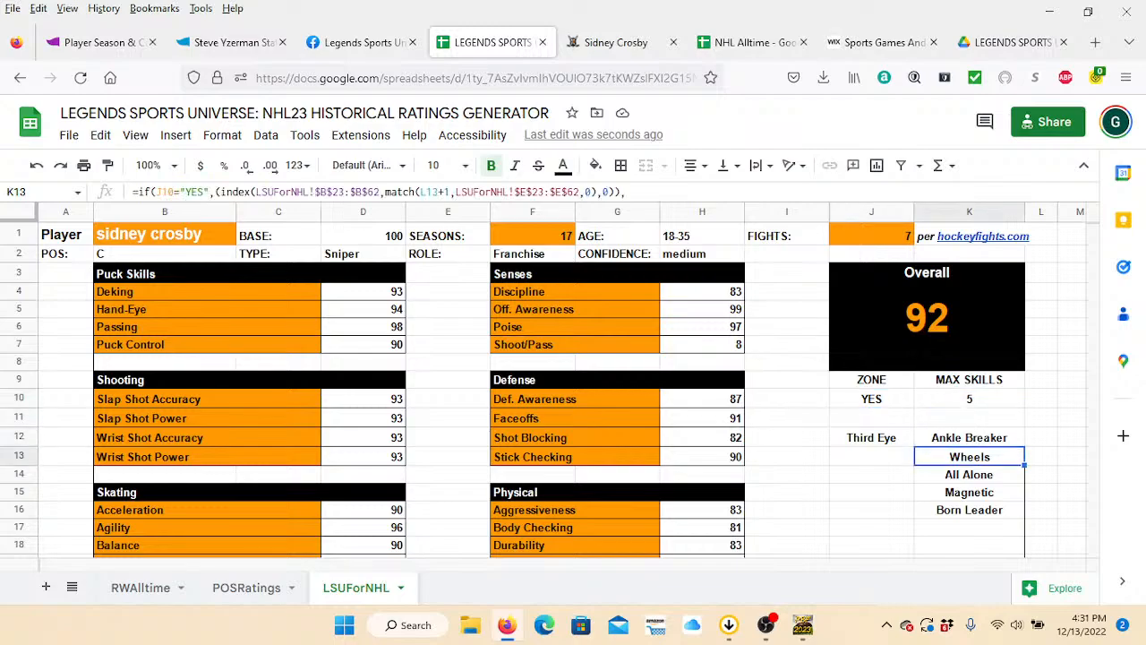
{"action": "key", "text": "Down"}
{"action": "key", "text": "Down"}
{"action": "key", "text": "Left"}
{"action": "key", "text": "Up"}
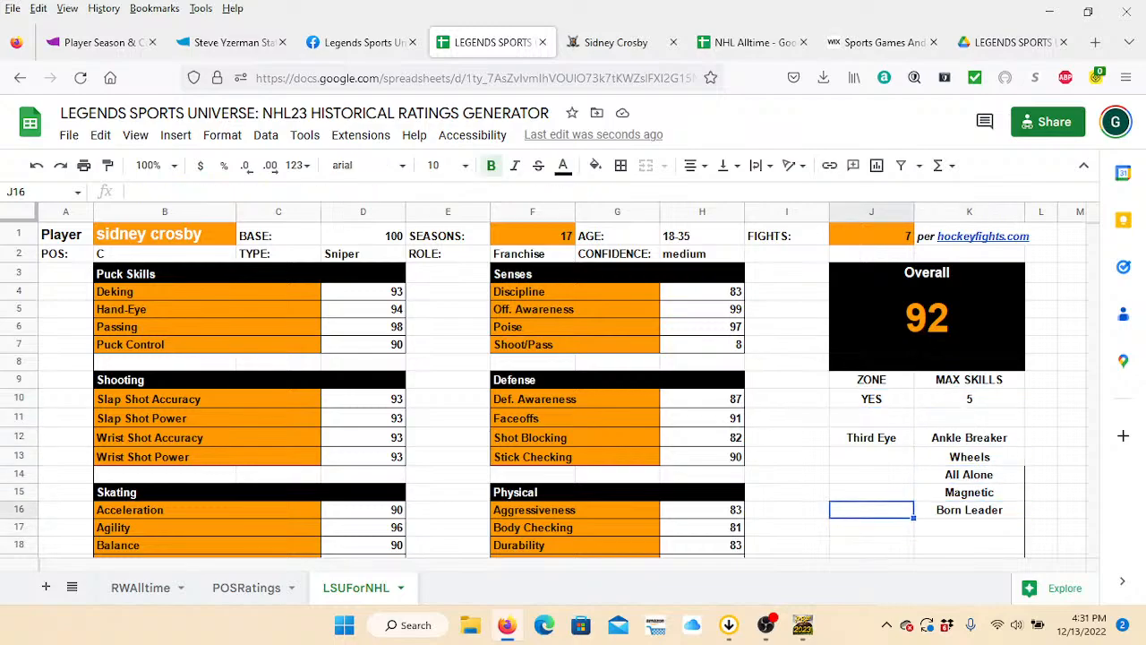
{"action": "key", "text": "Right"}
{"action": "key", "text": "Up"}
{"action": "key", "text": "Up"}
{"action": "key", "text": "Up"}
{"action": "key", "text": "Up"}
{"action": "key", "text": "Up"}
{"action": "key", "text": "Left"}
{"action": "key", "text": "Left"}
{"action": "key", "text": "Left"}
{"action": "key", "text": "Left"}
{"action": "key", "text": "Left"}
{"action": "key", "text": "Left"}
{"action": "key", "text": "Left"}
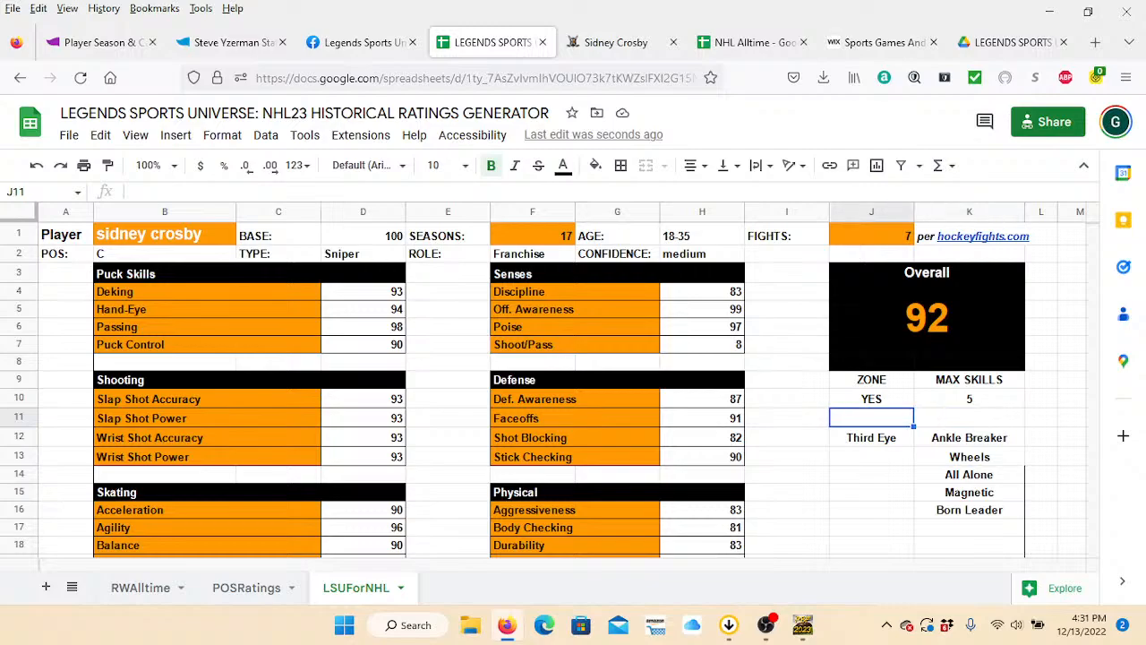
{"action": "key", "text": "Left"}
{"action": "key", "text": "Left"}
{"action": "key", "text": "Left"}
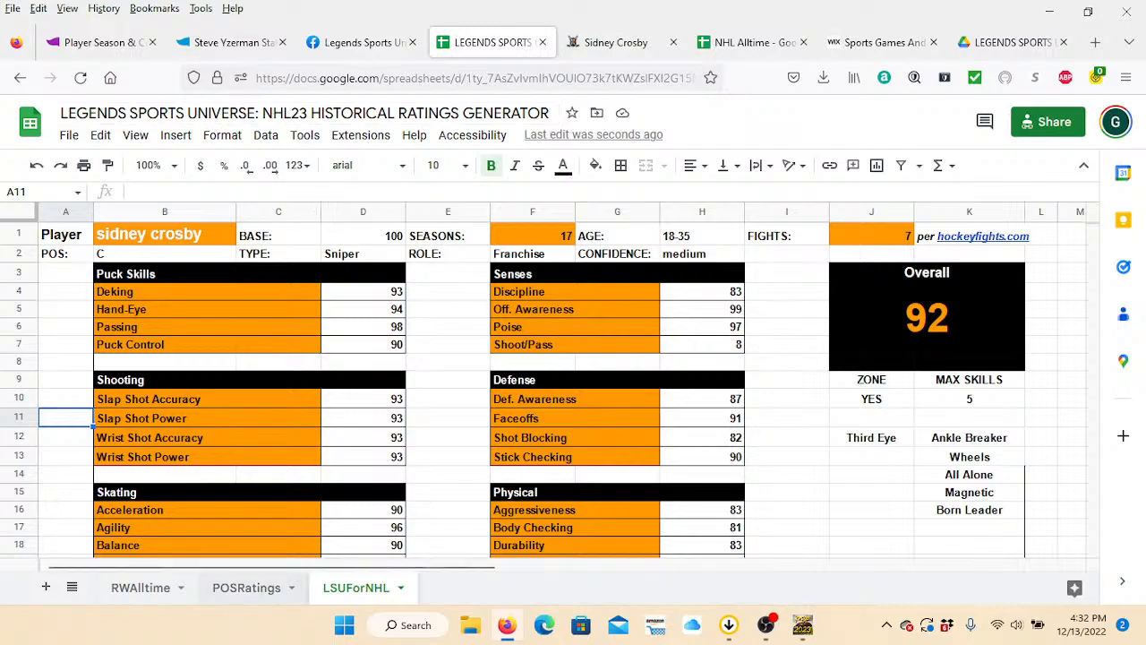
Switch to the POSRatings sheet and examine Sidney Crosby's rank calculations and resulting ratings.
{"action": "left_click", "coordinate": [247, 587]}
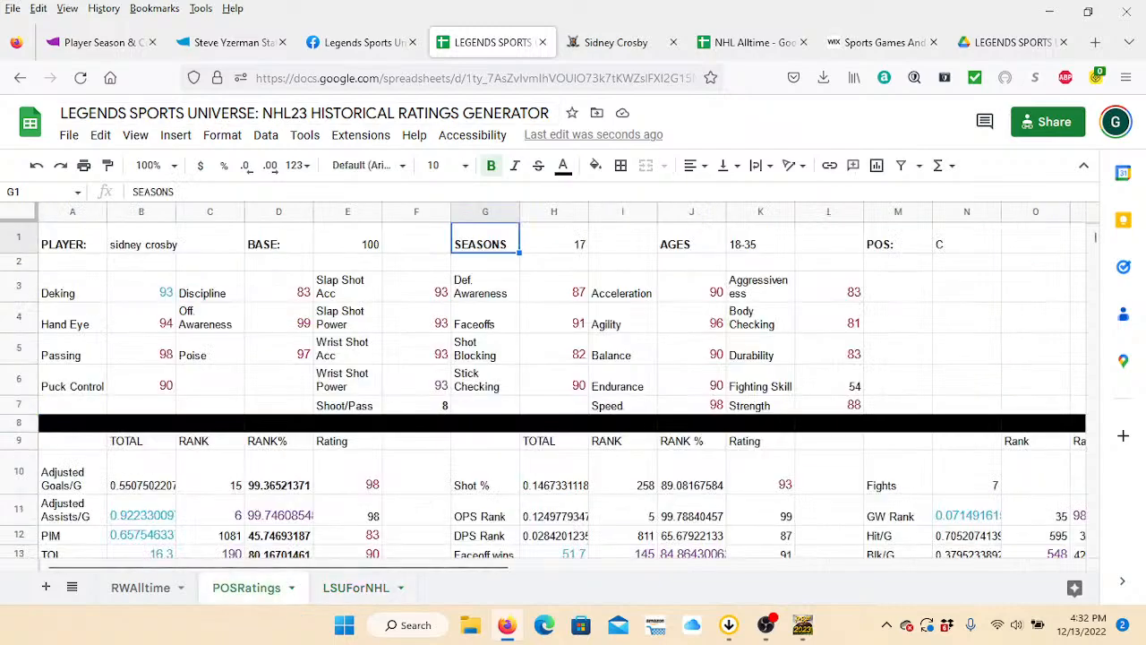
{"action": "left_click", "coordinate": [278, 516]}
{"action": "key", "text": "Down"}
{"action": "key", "text": "Down"}
{"action": "key", "text": "Down"}
{"action": "key", "text": "Down"}
{"action": "key", "text": "Down"}
{"action": "key", "text": "Down"}
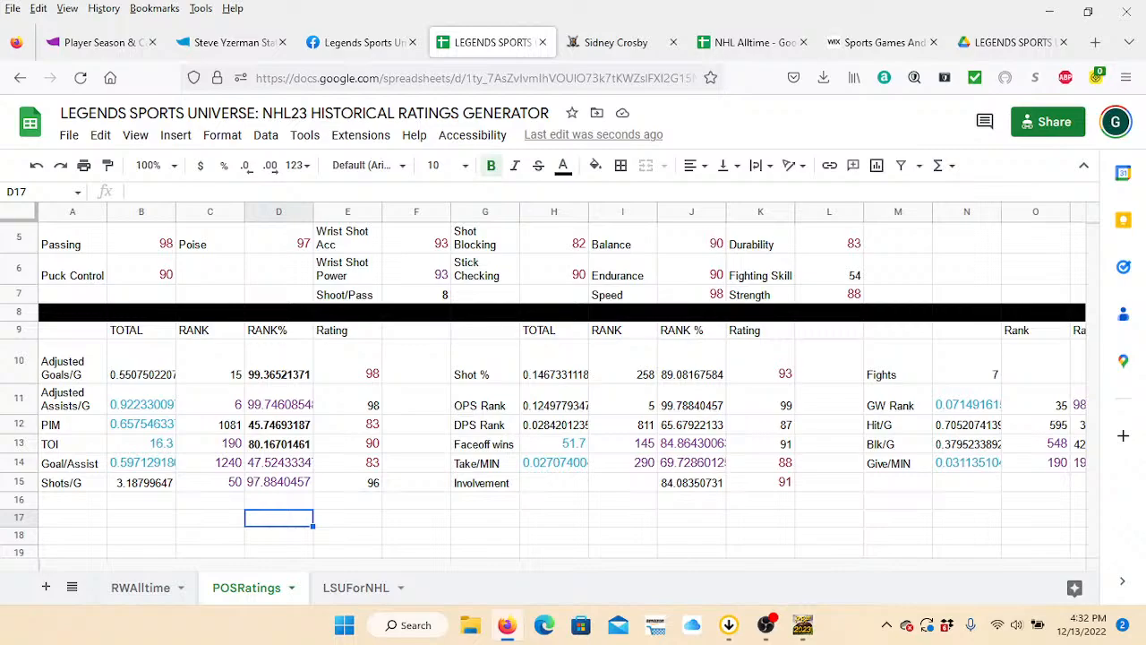
{"action": "left_click", "coordinate": [417, 399]}
{"action": "key", "text": "Up"}
{"action": "key", "text": "Up"}
{"action": "key", "text": "Up"}
{"action": "key", "text": "Up"}
{"action": "key", "text": "Up"}
{"action": "key", "text": "Up"}
{"action": "key", "text": "Up"}
{"action": "key", "text": "Up"}
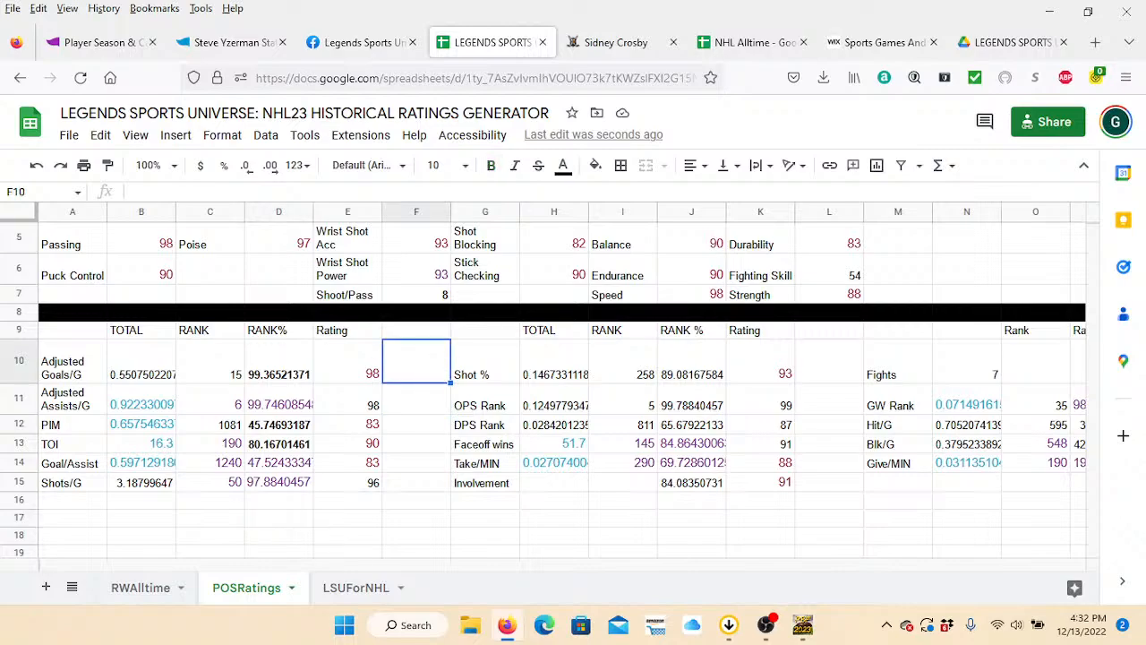
{"action": "key", "text": "Up"}
{"action": "key", "text": "Up"}
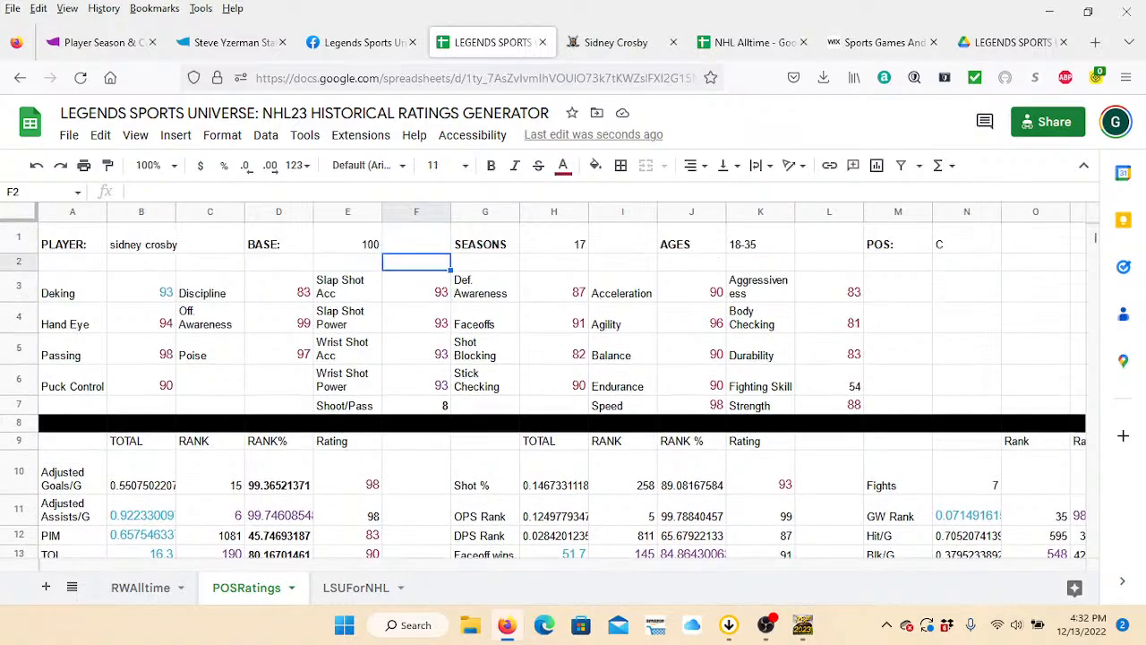
Examine the Low Rank %, High Rank % and Rating conversion table in columns AB to AD of POSRatings.
{"action": "key", "text": "Right"}
{"action": "key", "text": "Right"}
{"action": "key", "text": "Right"}
{"action": "key", "text": "Right"}
{"action": "key", "text": "Right"}
{"action": "key", "text": "Right"}
{"action": "key", "text": "Right"}
{"action": "key", "text": "Right"}
{"action": "key", "text": "Right"}
{"action": "key", "text": "Right"}
{"action": "key", "text": "Right"}
{"action": "key", "text": "Right"}
{"action": "key", "text": "Right"}
{"action": "key", "text": "Right"}
{"action": "key", "text": "Right"}
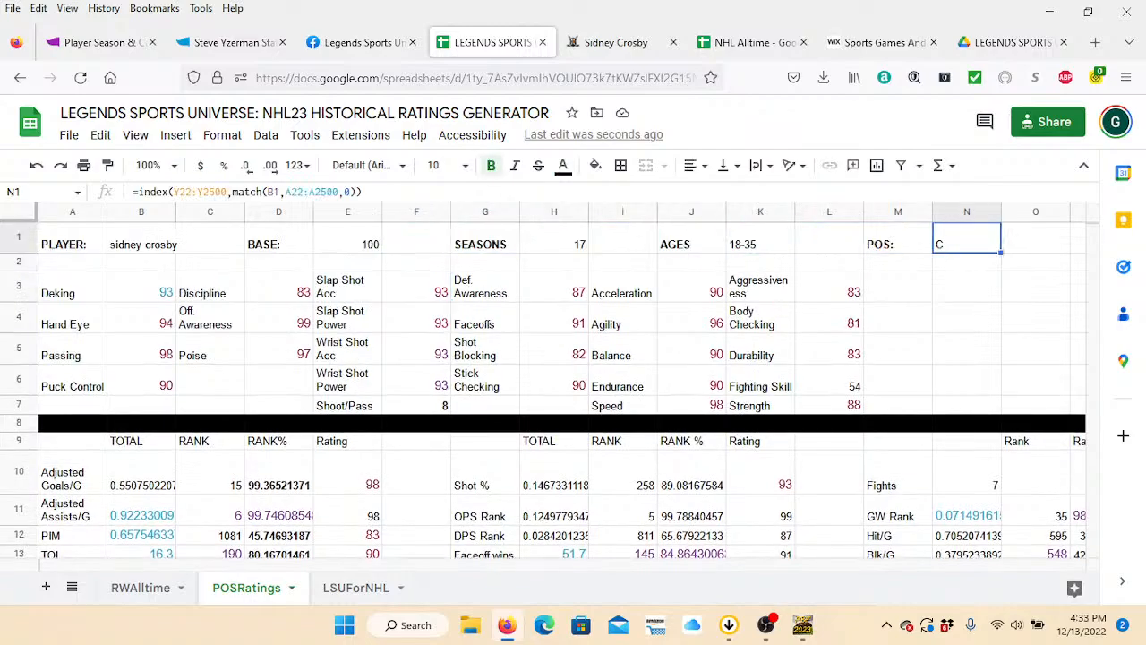
{"action": "key", "text": "Right"}
{"action": "key", "text": "Right"}
{"action": "key", "text": "Right"}
{"action": "key", "text": "Right"}
{"action": "key", "text": "Right"}
{"action": "key", "text": "Right"}
{"action": "key", "text": "Right"}
{"action": "key", "text": "Right"}
{"action": "key", "text": "Right"}
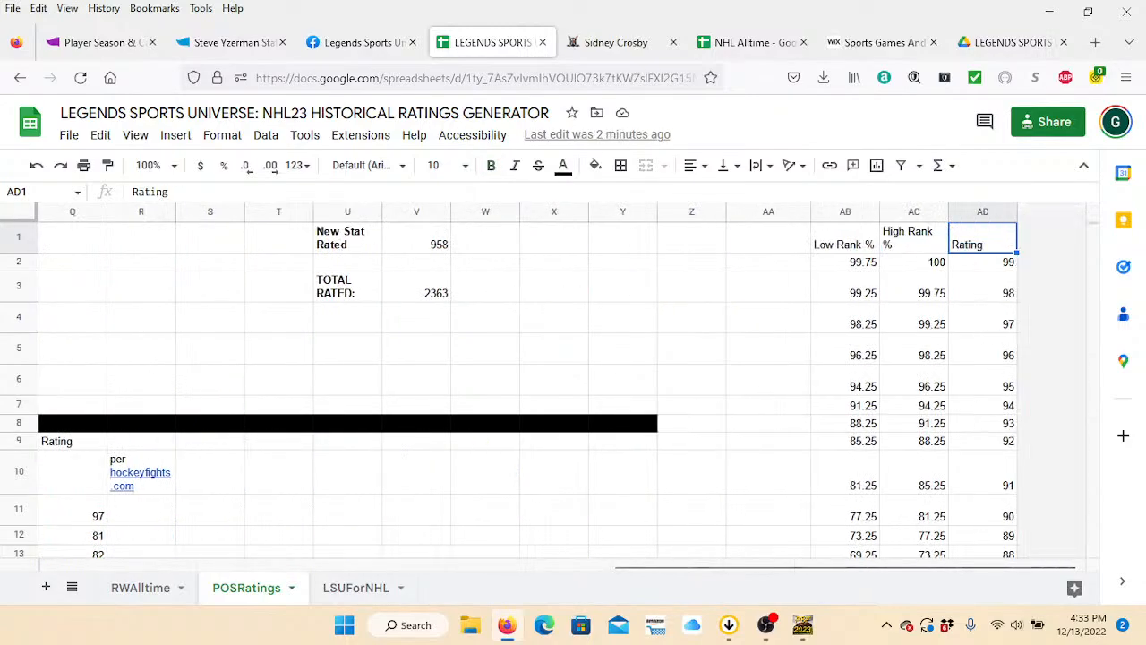
{"action": "key", "text": "Left"}
{"action": "key", "text": "Left"}
{"action": "key", "text": "Left"}
{"action": "key", "text": "Down"}
{"action": "key", "text": "Down"}
{"action": "key", "text": "Right"}
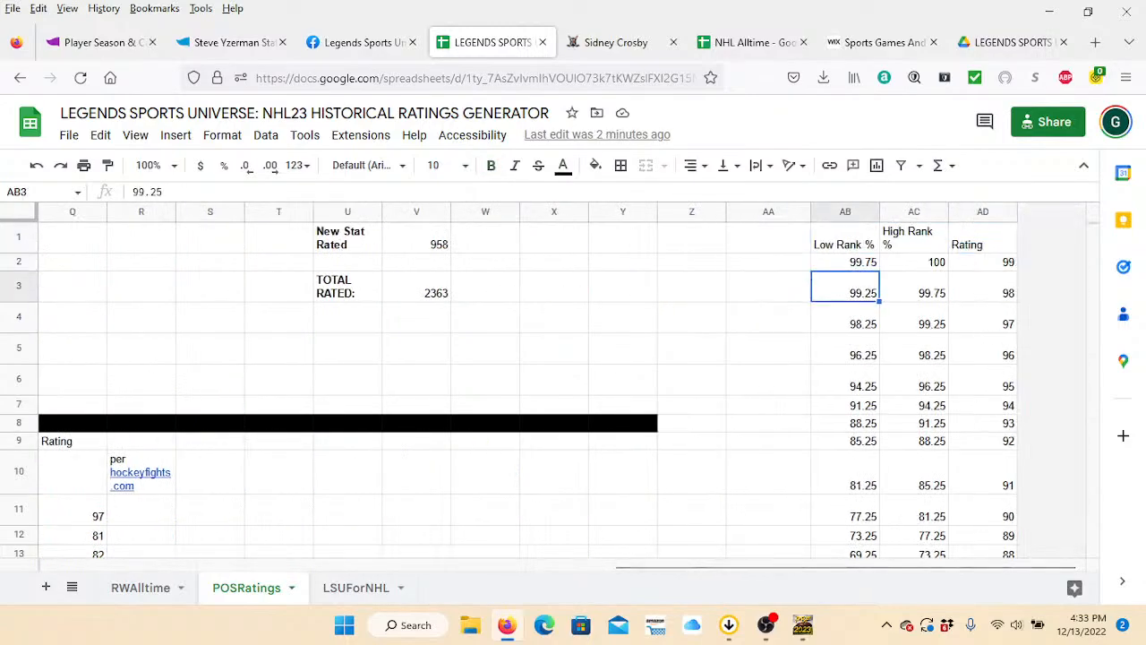
{"action": "key", "text": "Up"}
{"action": "key", "text": "Right"}
{"action": "key", "text": "Left"}
{"action": "key", "text": "Right"}
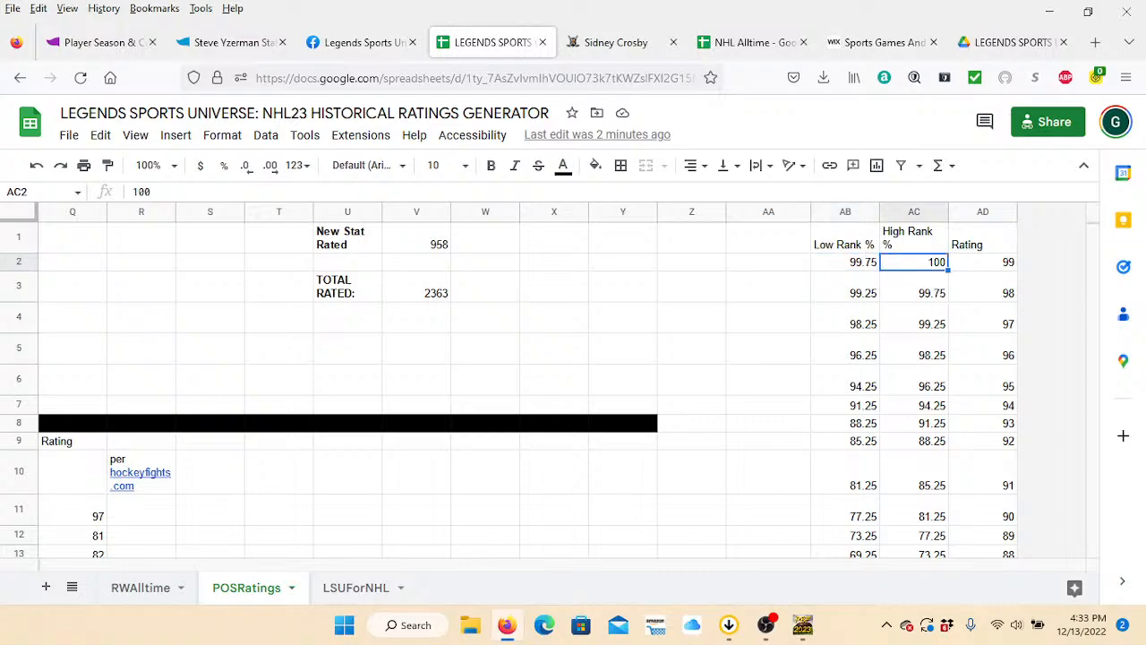
{"action": "key", "text": "Left"}
{"action": "key", "text": "Down"}
Examine the Faceoff wins rating formula and the GW Rank row's rank formula in POSRatings.
{"action": "key", "text": "Down"}
{"action": "key", "text": "Down"}
{"action": "key", "text": "Down"}
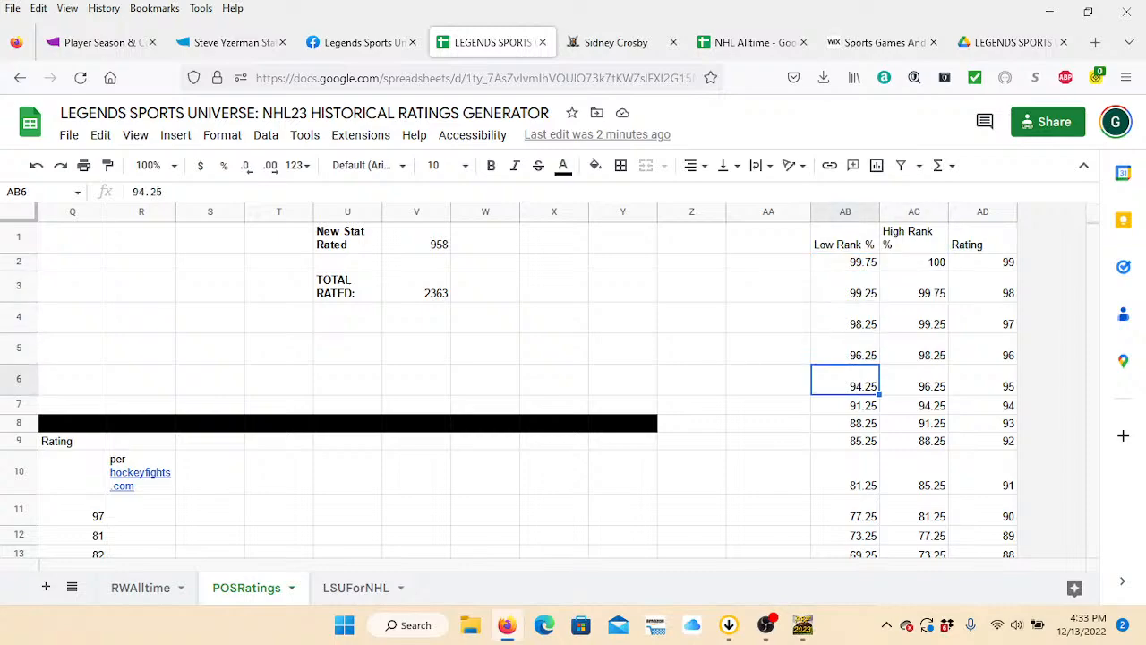
{"action": "key", "text": "Down"}
{"action": "key", "text": "Down"}
{"action": "key", "text": "Down"}
{"action": "key", "text": "Down"}
{"action": "key", "text": "Down"}
{"action": "key", "text": "Down"}
{"action": "key", "text": "Down"}
{"action": "key", "text": "Left"}
{"action": "key", "text": "Left"}
{"action": "key", "text": "Left"}
{"action": "key", "text": "Left"}
{"action": "key", "text": "Left"}
{"action": "key", "text": "Left"}
{"action": "key", "text": "Left"}
{"action": "key", "text": "Left"}
{"action": "key", "text": "Left"}
{"action": "key", "text": "Left"}
{"action": "key", "text": "Left"}
{"action": "key", "text": "Left"}
{"action": "key", "text": "Left"}
{"action": "key", "text": "Left"}
{"action": "key", "text": "Left"}
{"action": "key", "text": "Left"}
{"action": "key", "text": "Left"}
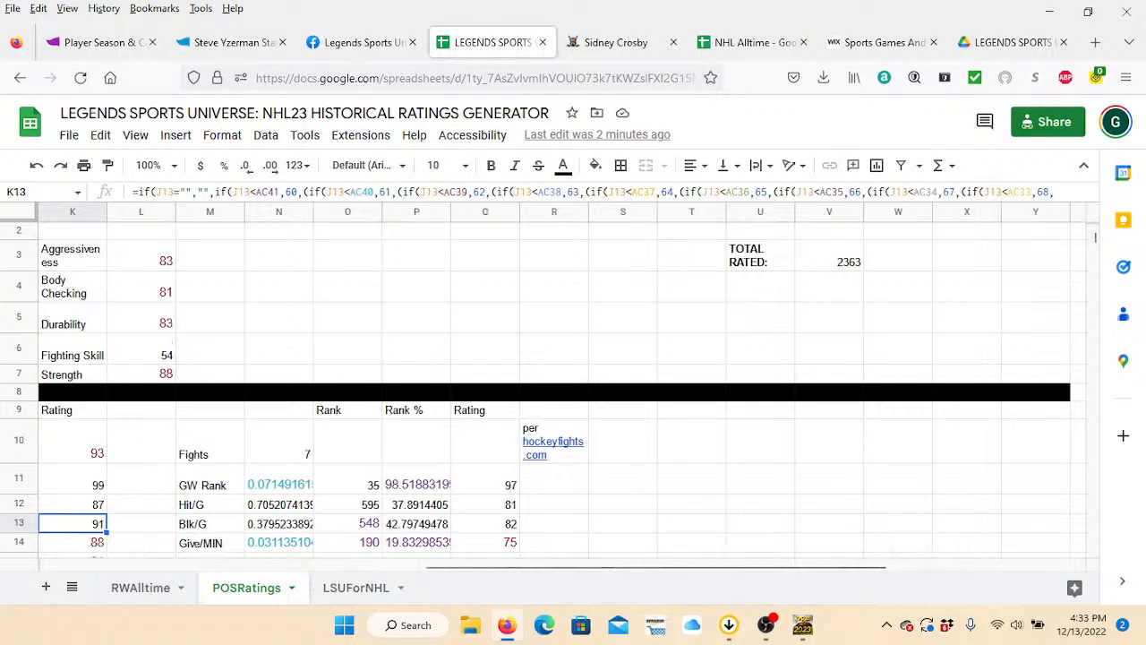
{"action": "key", "text": "Left"}
{"action": "key", "text": "Right"}
{"action": "key", "text": "Right"}
{"action": "key", "text": "Right"}
{"action": "key", "text": "Right"}
{"action": "key", "text": "Up"}
{"action": "key", "text": "Up"}
{"action": "key", "text": "Right"}
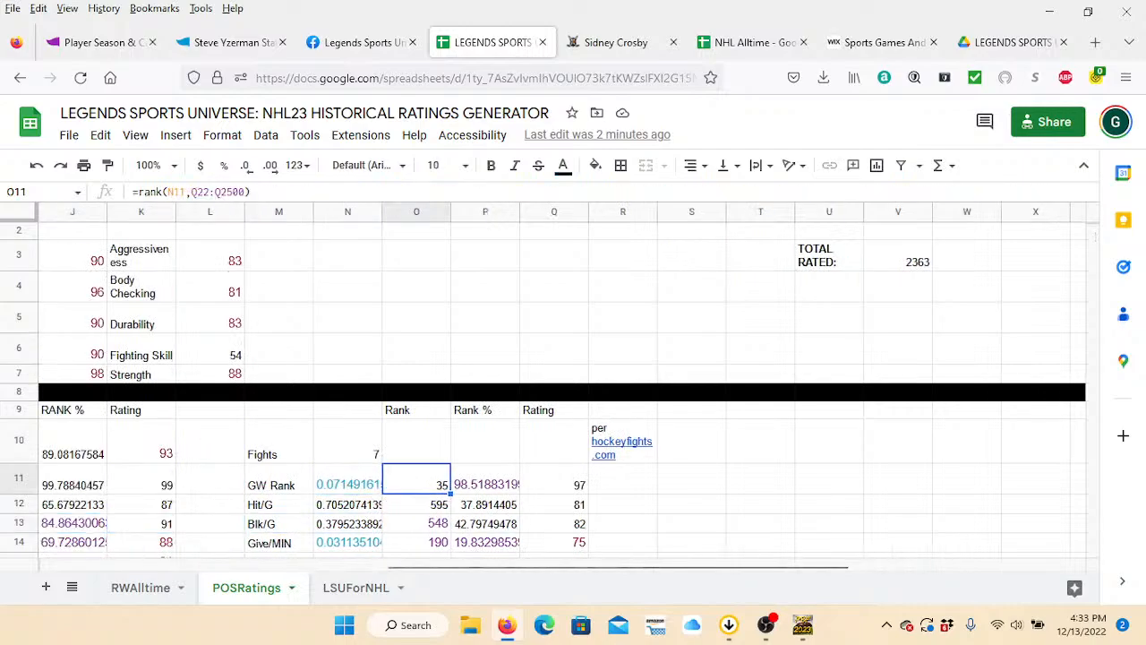
{"action": "key", "text": "Left"}
{"action": "key", "text": "Left"}
{"action": "key", "text": "Left"}
{"action": "key", "text": "Left"}
{"action": "key", "text": "Left"}
{"action": "key", "text": "Left"}
{"action": "key", "text": "Left"}
{"action": "key", "text": "Left"}
{"action": "key", "text": "Left"}
{"action": "key", "text": "Left"}
{"action": "key", "text": "Left"}
{"action": "key", "text": "Left"}
{"action": "key", "text": "Left"}
{"action": "key", "text": "Left"}
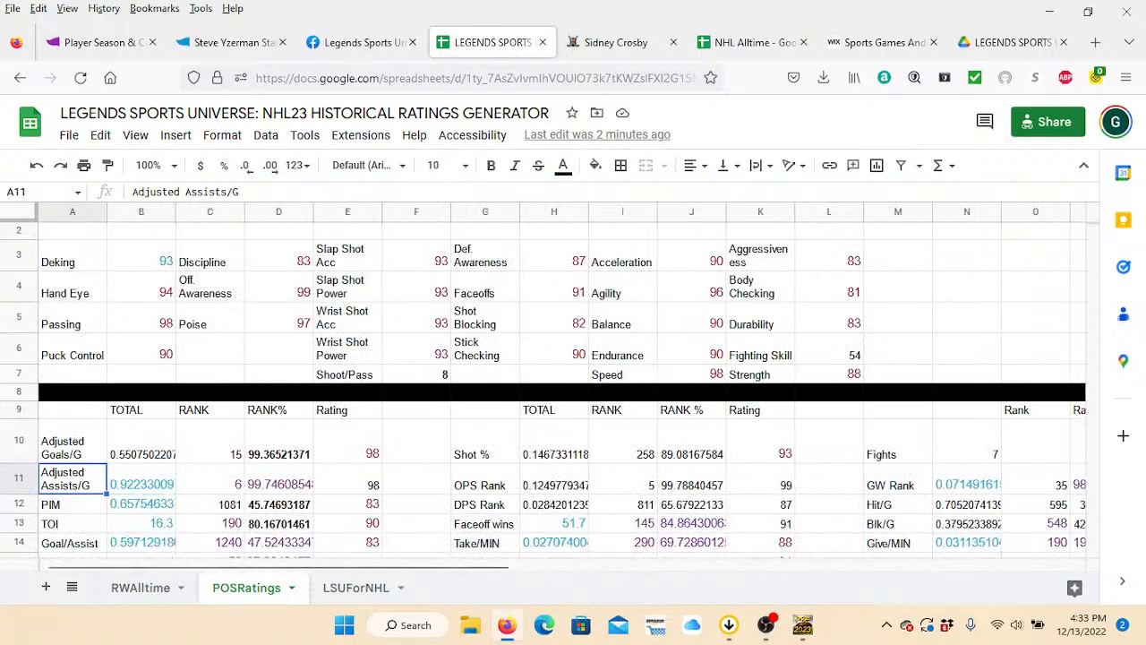
Examine the Shot % row's total, rank, rank percentage and rating formulas in row 10 of POSRatings.
{"action": "key", "text": "Right"}
{"action": "key", "text": "Right"}
{"action": "key", "text": "Right"}
{"action": "key", "text": "Up"}
{"action": "key", "text": "Right"}
{"action": "key", "text": "Right"}
{"action": "key", "text": "Right"}
{"action": "key", "text": "Right"}
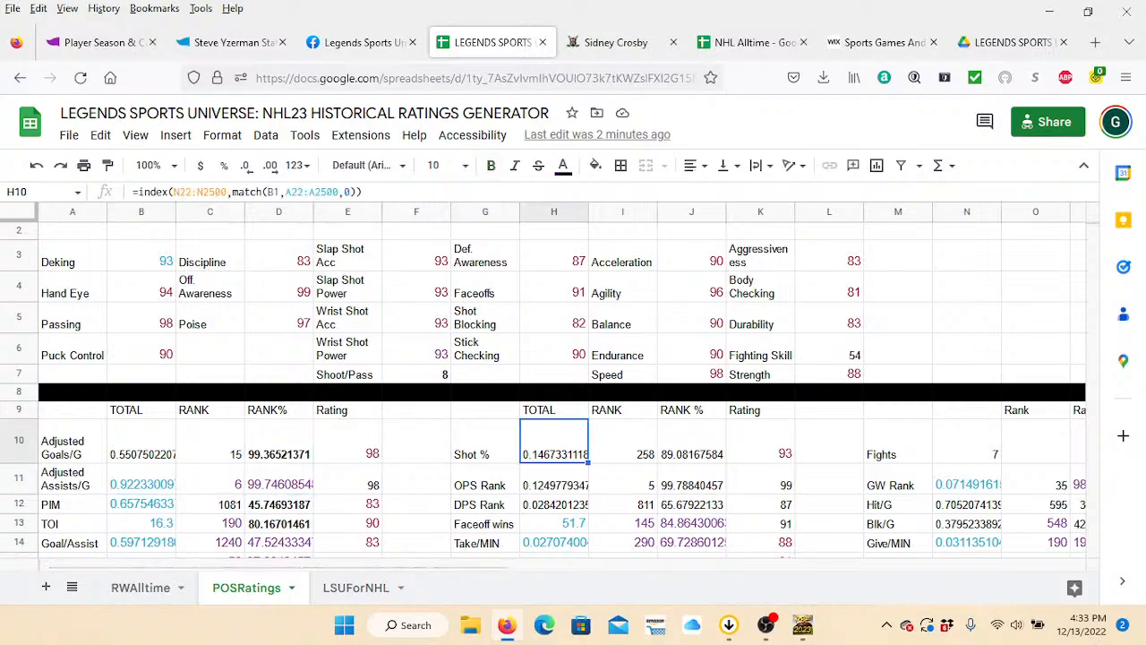
{"action": "key", "text": "Right"}
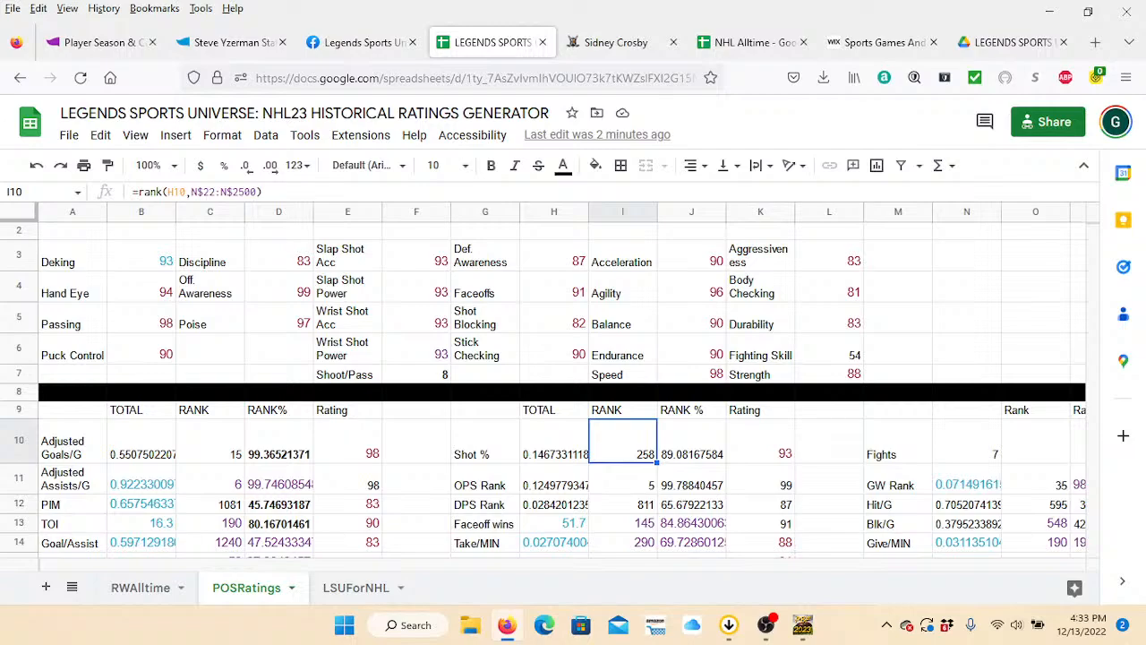
{"action": "key", "text": "Right"}
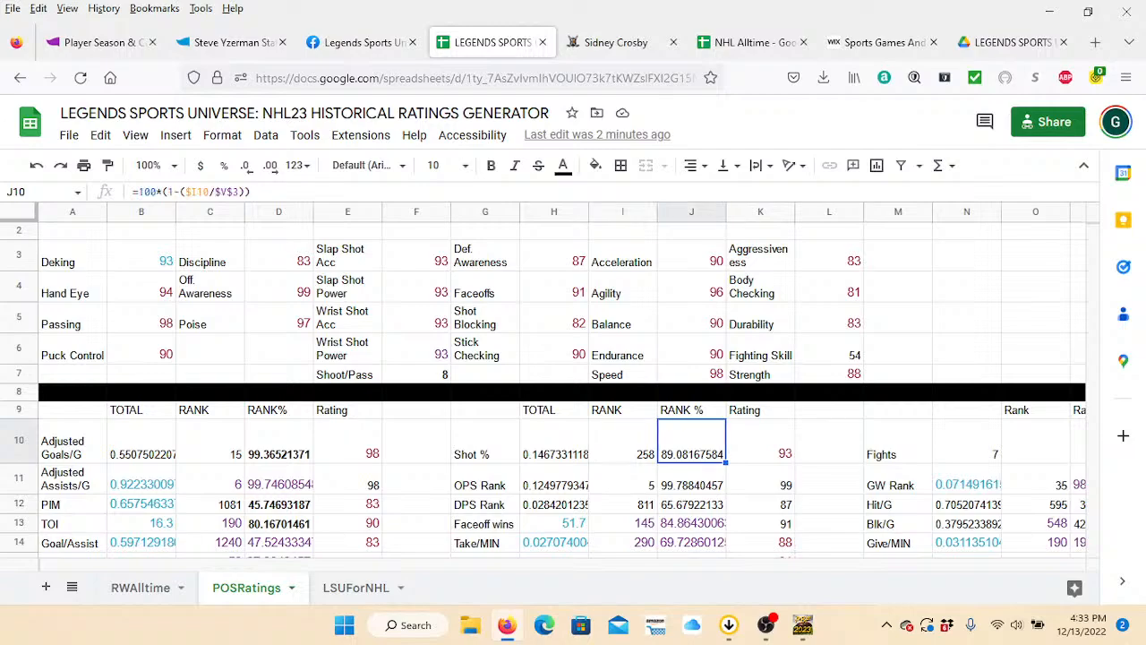
{"action": "key", "text": "Right"}
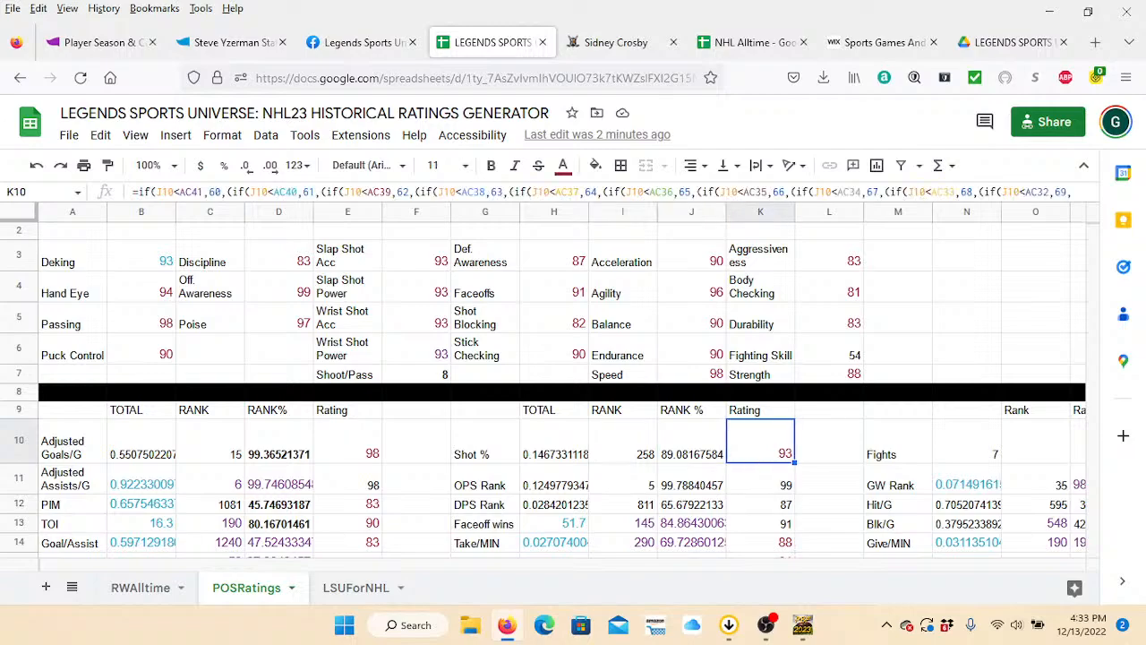
Examine the Rating column of the rank conversion table and its percentage bounds, down to rating 93.
{"action": "key", "text": "Right"}
{"action": "key", "text": "Right"}
{"action": "key", "text": "Right"}
{"action": "key", "text": "Right"}
{"action": "key", "text": "Right"}
{"action": "key", "text": "Right"}
{"action": "key", "text": "Right"}
{"action": "key", "text": "Right"}
{"action": "key", "text": "Right"}
{"action": "key", "text": "Right"}
{"action": "key", "text": "Right"}
{"action": "key", "text": "Right"}
{"action": "key", "text": "Right"}
{"action": "key", "text": "Right"}
{"action": "key", "text": "Right"}
{"action": "key", "text": "Right"}
{"action": "key", "text": "Up"}
{"action": "key", "text": "Up"}
{"action": "key", "text": "Up"}
{"action": "key", "text": "Up"}
{"action": "key", "text": "Up"}
{"action": "key", "text": "Up"}
{"action": "key", "text": "Up"}
{"action": "key", "text": "Up"}
{"action": "key", "text": "Up"}
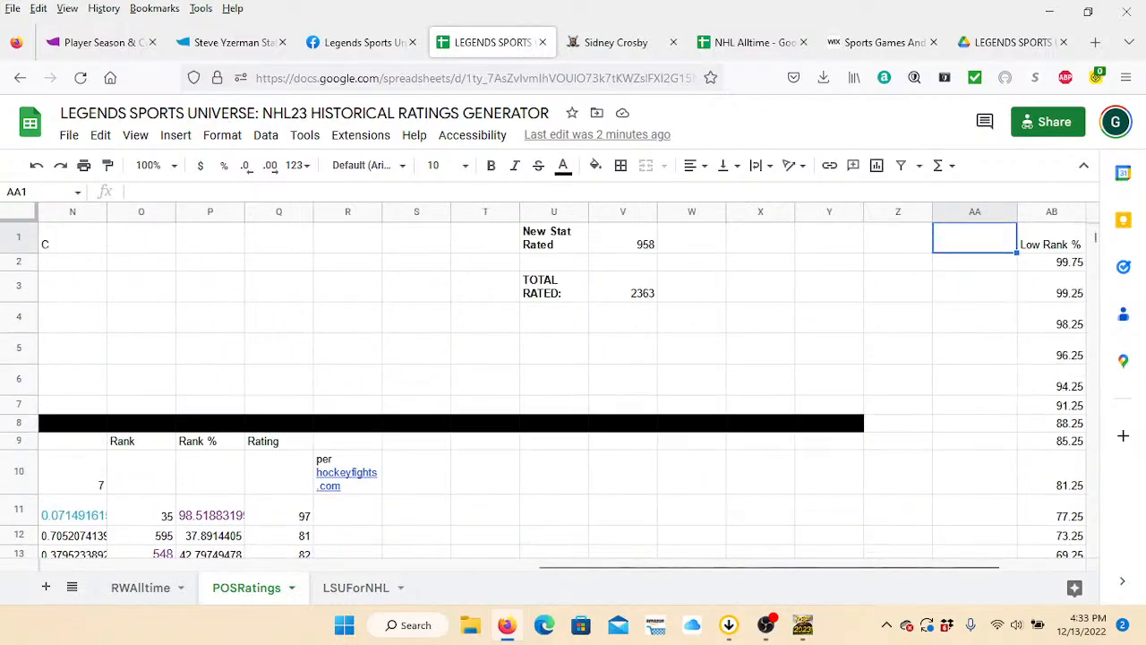
{"action": "key", "text": "Right"}
{"action": "key", "text": "Right"}
{"action": "key", "text": "Right"}
{"action": "key", "text": "Down"}
{"action": "key", "text": "Down"}
{"action": "key", "text": "Down"}
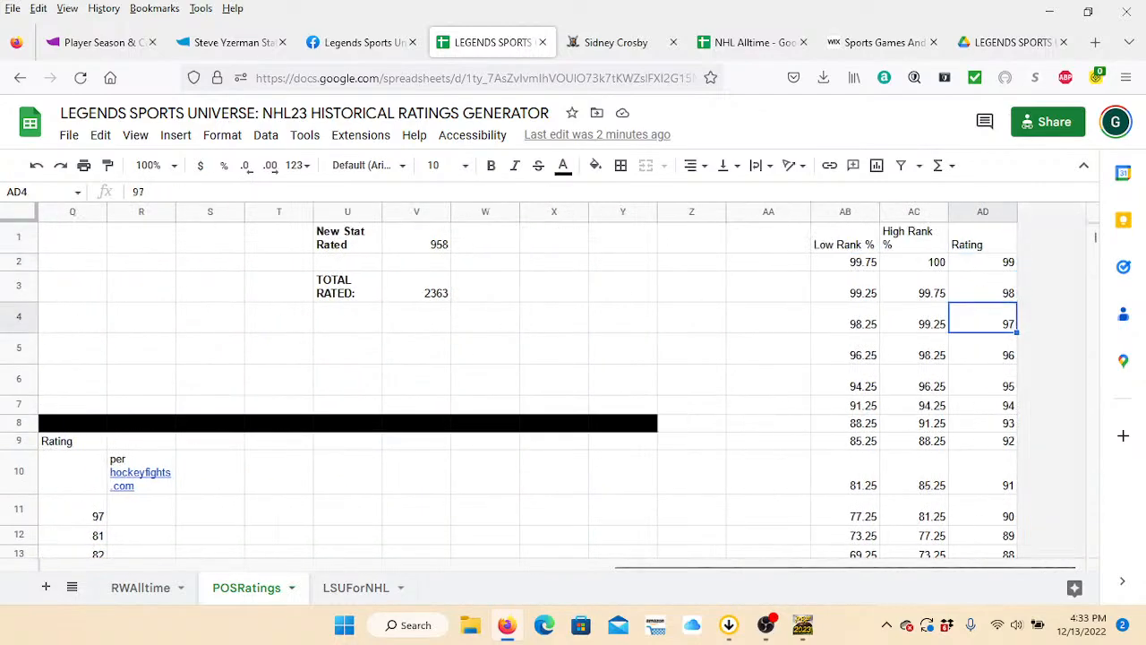
{"action": "key", "text": "Down"}
{"action": "key", "text": "Down"}
{"action": "key", "text": "Down"}
{"action": "key", "text": "Down"}
{"action": "key", "text": "Left"}
{"action": "key", "text": "Left"}
{"action": "key", "text": "Right"}
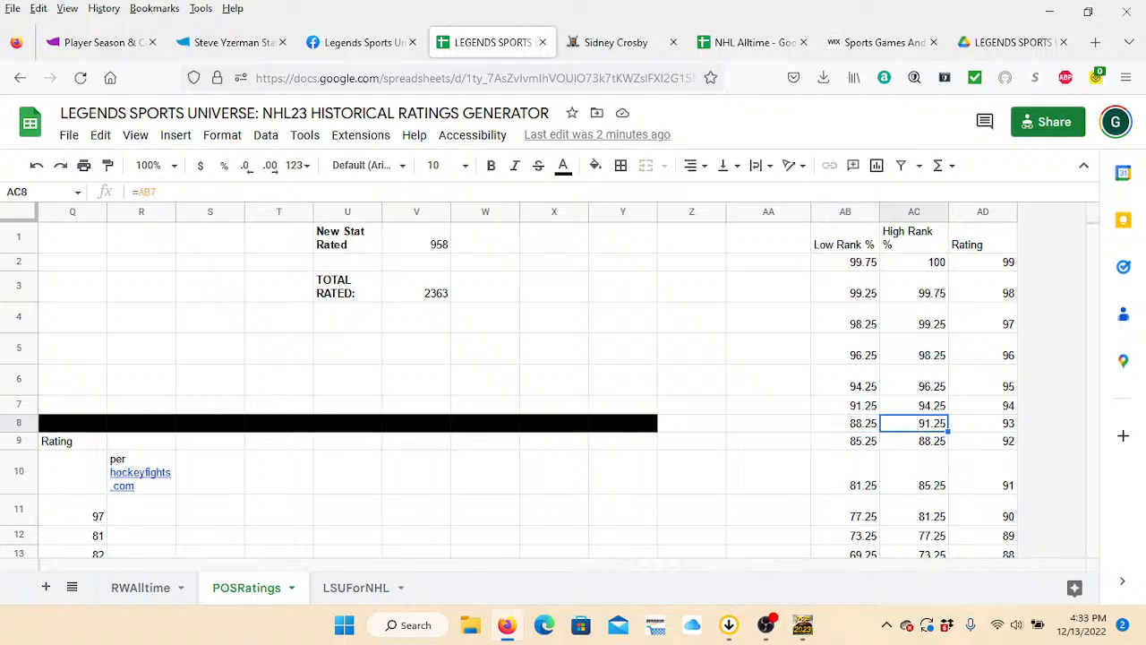
Compare the High Rank % formulas in column AC with the Low Rank % thresholds in column AB.
{"action": "key", "text": "Up"}
{"action": "key", "text": "Up"}
{"action": "key", "text": "Up"}
{"action": "key", "text": "Up"}
{"action": "key", "text": "Up"}
{"action": "key", "text": "Up"}
{"action": "key", "text": "Down"}
{"action": "key", "text": "Down"}
{"action": "key", "text": "Down"}
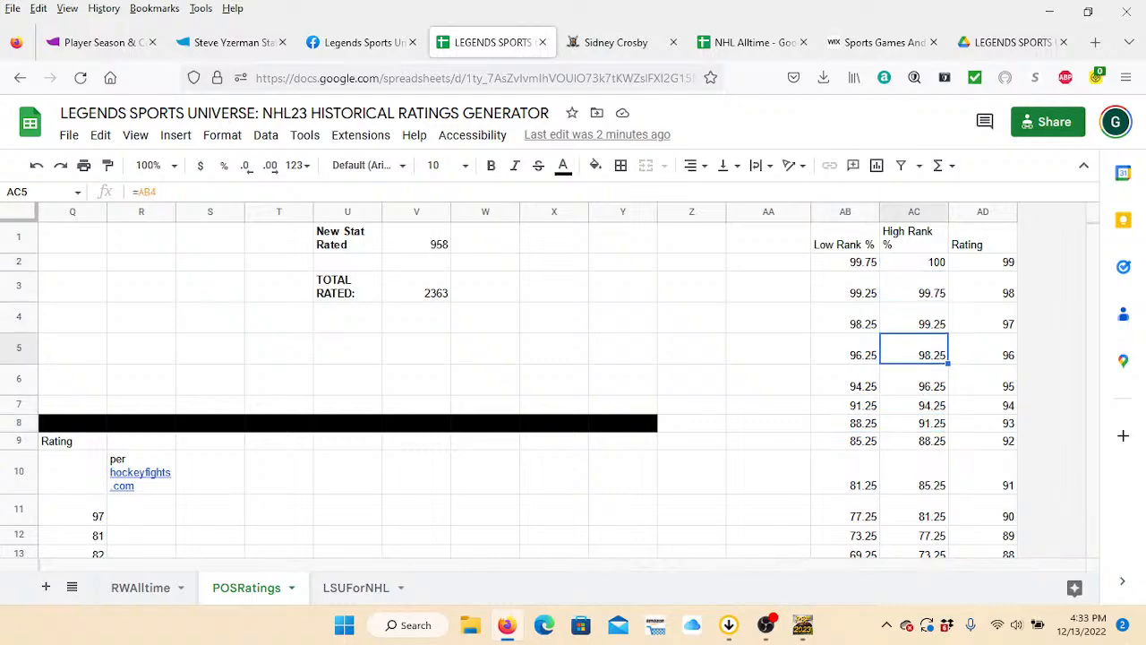
{"action": "key", "text": "Left"}
{"action": "key", "text": "Down"}
{"action": "key", "text": "Down"}
{"action": "key", "text": "Down"}
{"action": "key", "text": "Down"}
{"action": "key", "text": "Up"}
{"action": "key", "text": "Up"}
{"action": "key", "text": "Up"}
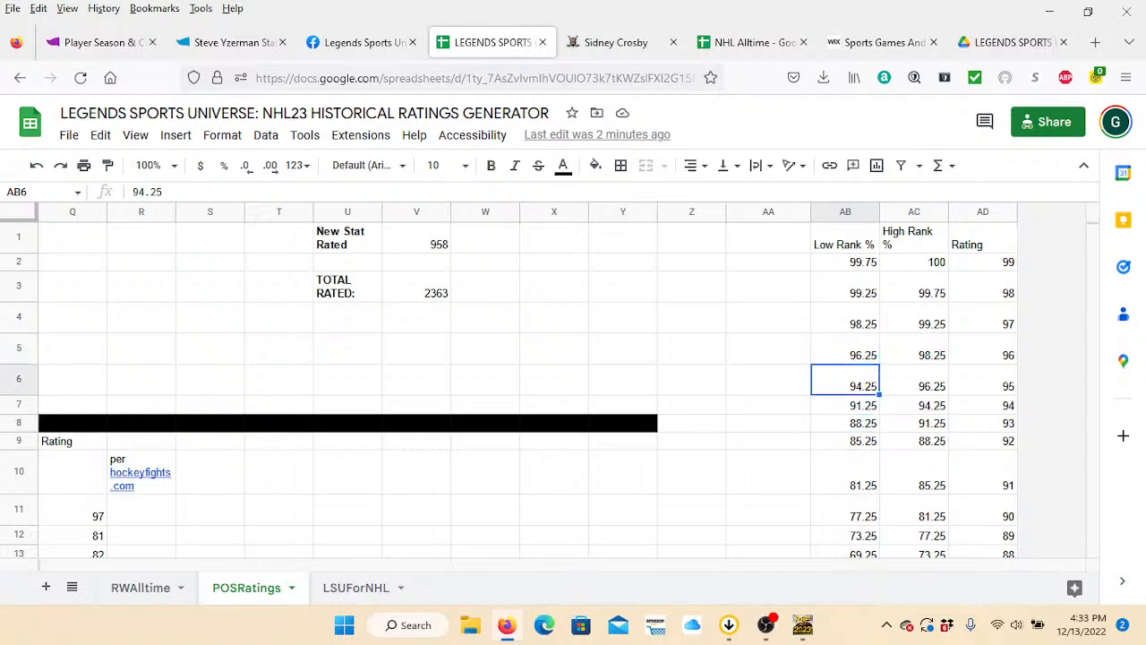
{"action": "key", "text": "Up"}
{"action": "key", "text": "Up"}
{"action": "key", "text": "Up"}
{"action": "key", "text": "Up"}
{"action": "key", "text": "Right"}
Examine how the High Rank % cells in rows 2 to 9 reference the Low Rank % column.
{"action": "key", "text": "Down"}
{"action": "key", "text": "Down"}
{"action": "key", "text": "Down"}
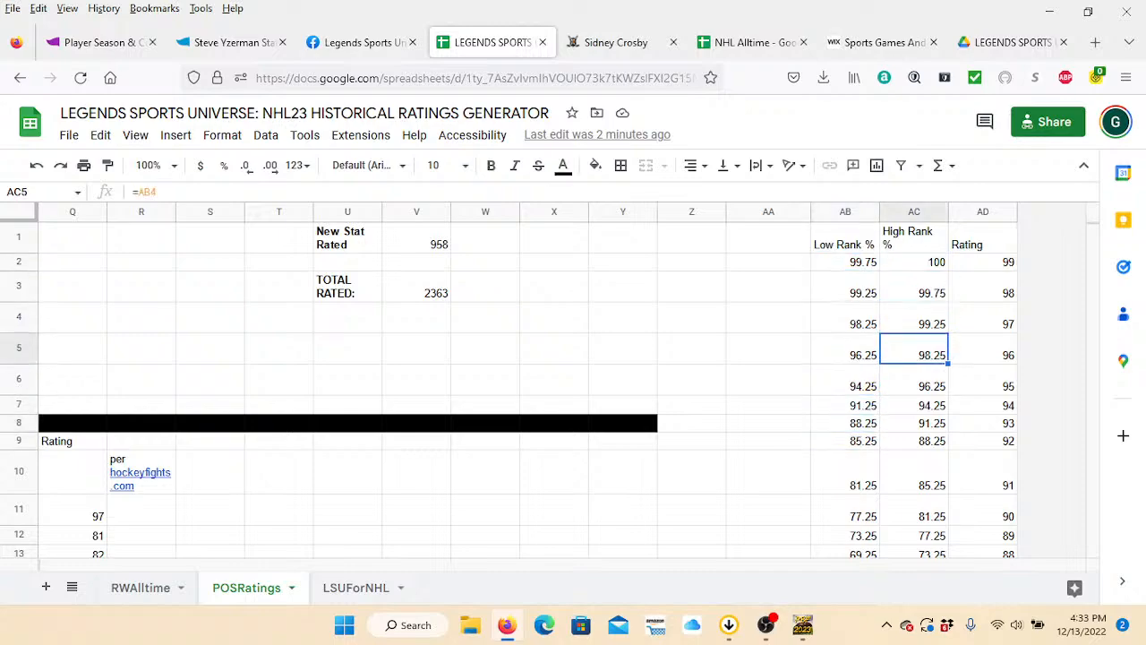
{"action": "key", "text": "Down"}
{"action": "key", "text": "Down"}
{"action": "key", "text": "Down"}
{"action": "key", "text": "Down"}
{"action": "key", "text": "Up"}
{"action": "key", "text": "Up"}
{"action": "key", "text": "Up"}
{"action": "key", "text": "Up"}
{"action": "key", "text": "Up"}
{"action": "key", "text": "Up"}
{"action": "key", "text": "Up"}
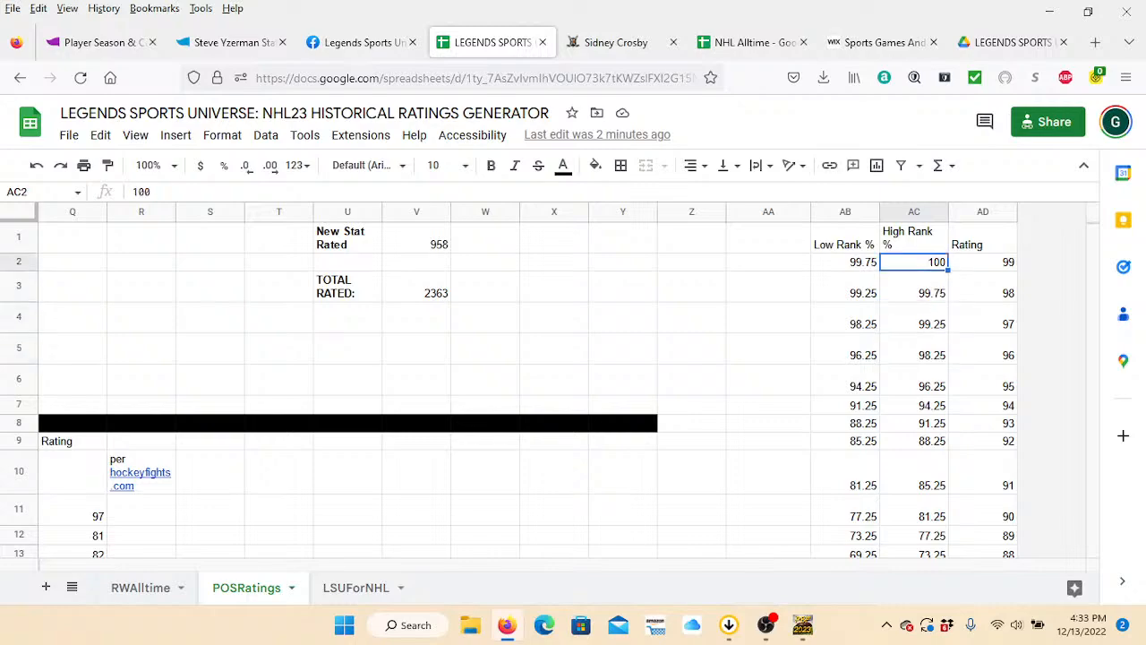
{"action": "key", "text": "Up"}
{"action": "key", "text": "Left"}
{"action": "key", "text": "Down"}
{"action": "key", "text": "Right"}
{"action": "key", "text": "Down"}
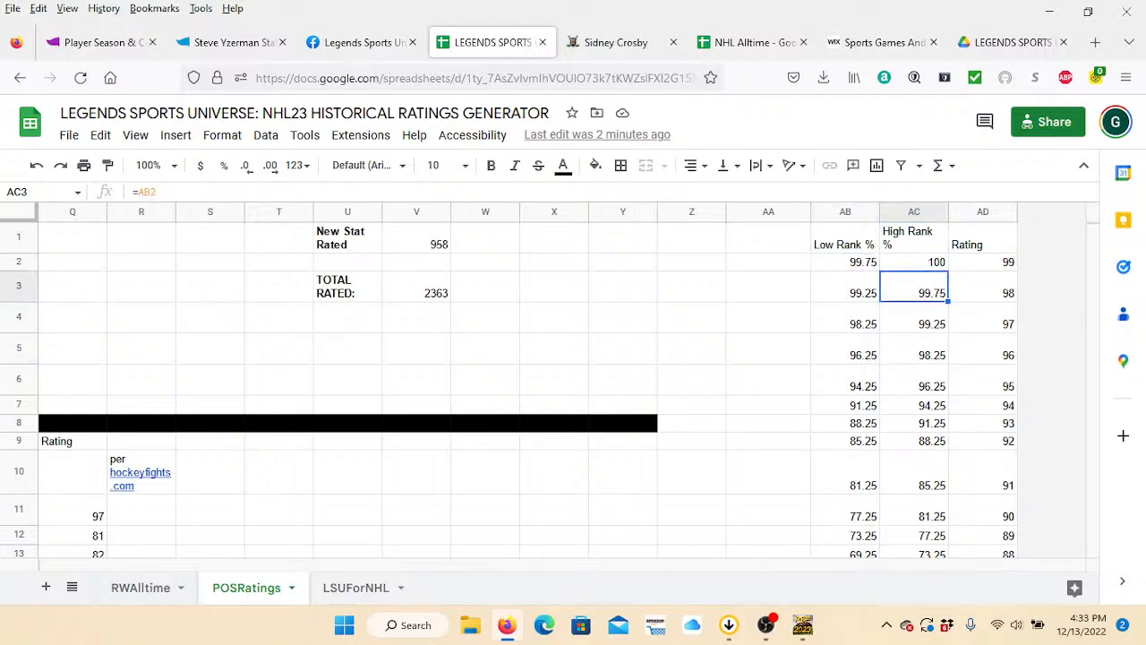
{"action": "key", "text": "Left"}
{"action": "key", "text": "Down"}
{"action": "key", "text": "Up"}
{"action": "key", "text": "Up"}
{"action": "key", "text": "Right"}
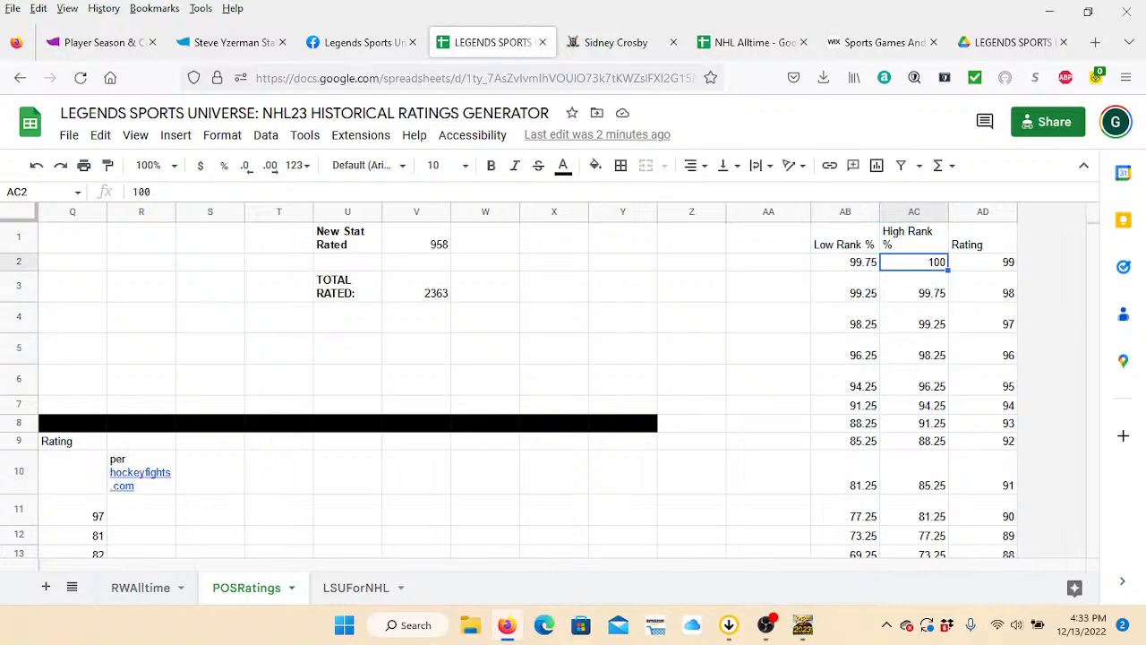
{"action": "key", "text": "Down"}
{"action": "key", "text": "Down"}
{"action": "key", "text": "Down"}
{"action": "key", "text": "Down"}
{"action": "key", "text": "Down"}
Try overwriting the High Rank % in AC8 with 93, and undo the change.
{"action": "key", "text": "Down"}
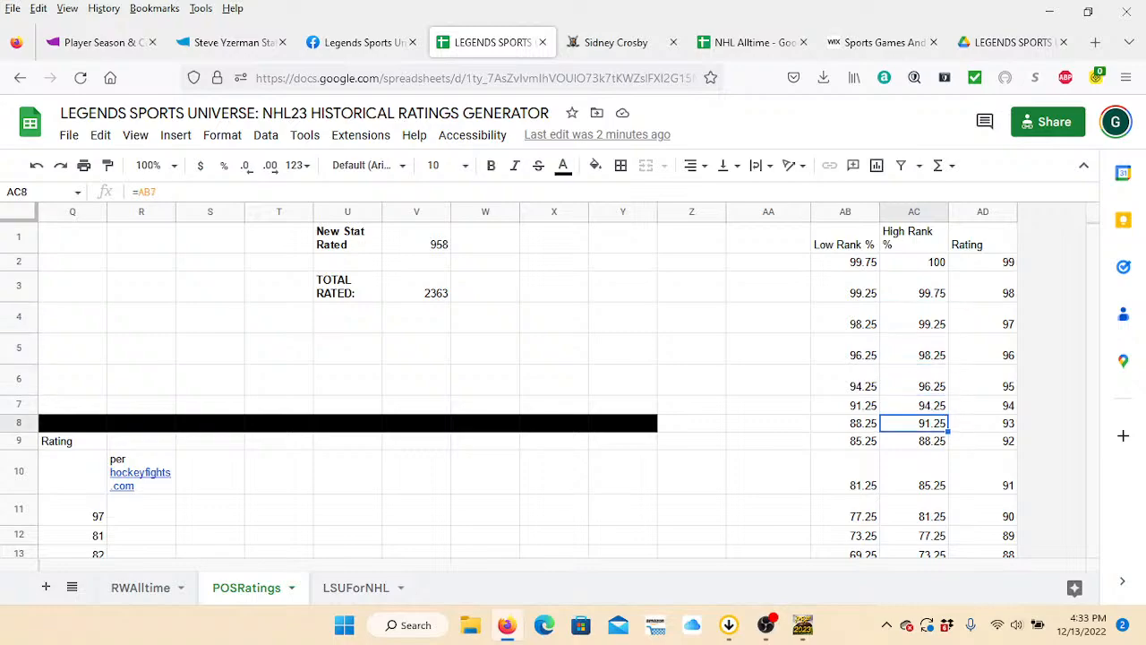
{"action": "key", "text": "Down"}
{"action": "key", "text": "Up"}
{"action": "type", "text": "93"}
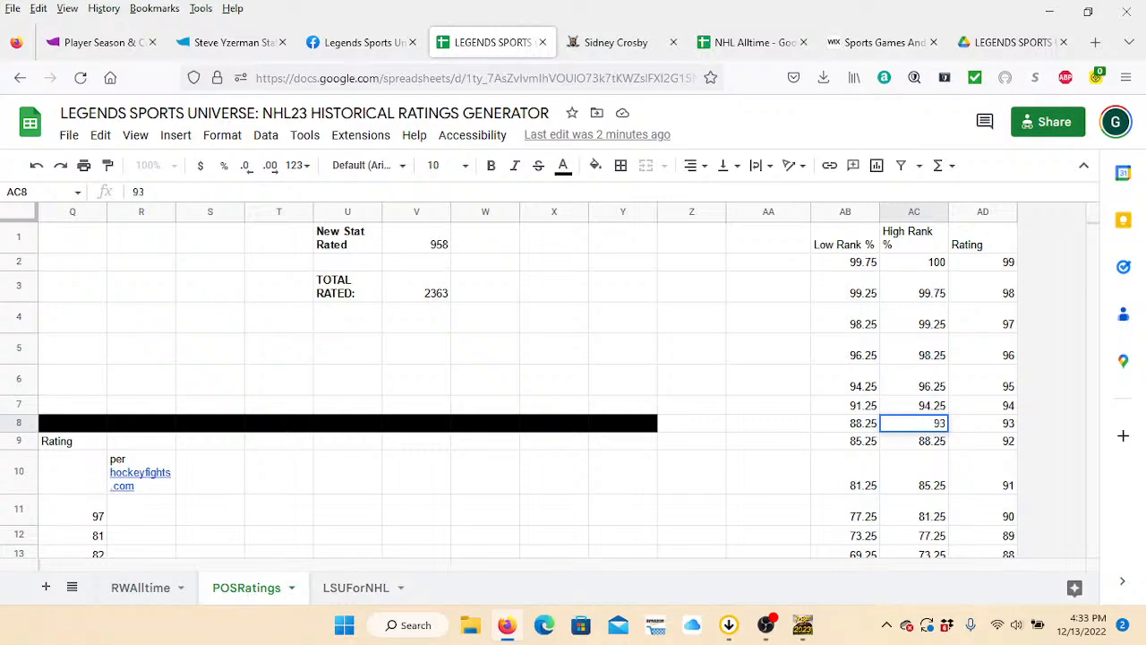
{"action": "key", "text": "Return"}
{"action": "key", "text": "Up"}
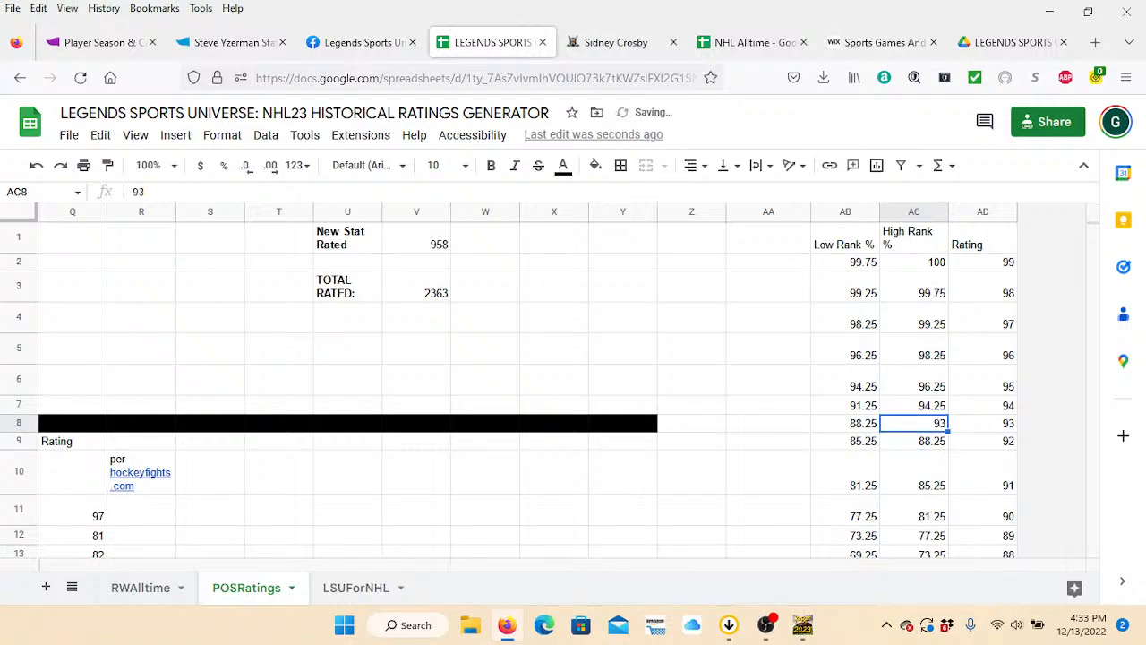
{"action": "key", "text": "Left"}
{"action": "key", "text": "Right"}
{"action": "key", "text": "Up"}
{"action": "key", "text": "Down"}
{"action": "left_click", "coordinate": [37, 165]}
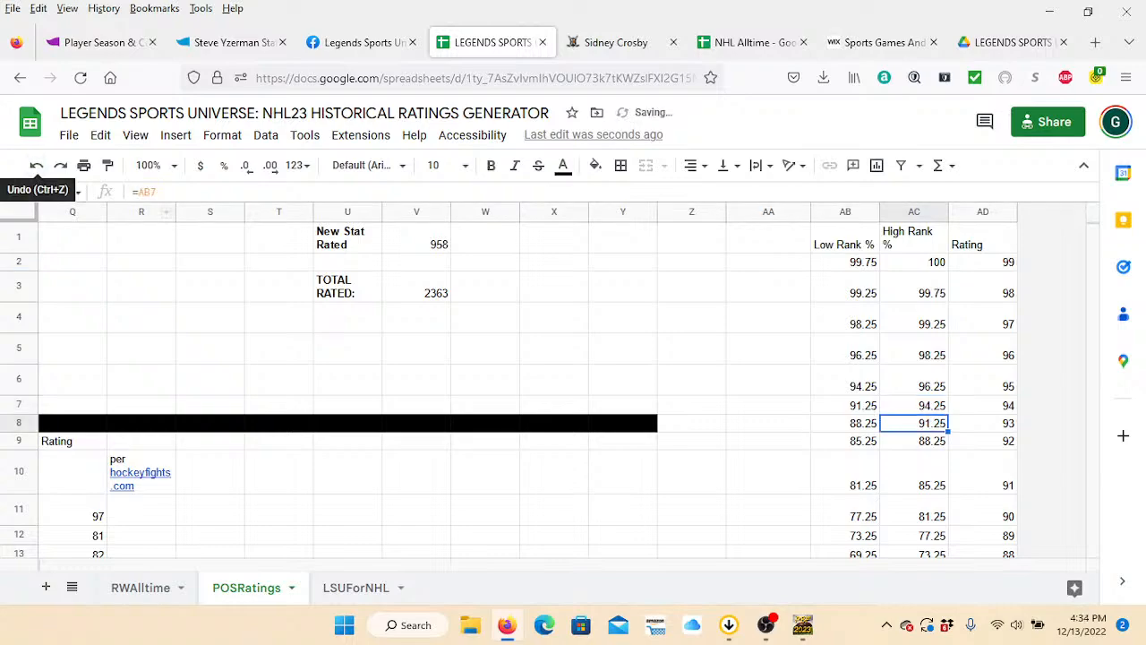
{"action": "key", "text": "ctrl+z"}
Return to the PLAYER cell A1 in POSRatings and review the player's summary ratings.
{"action": "key", "text": "Left"}
{"action": "key", "text": "Left"}
{"action": "key", "text": "Left"}
{"action": "key", "text": "Left"}
{"action": "key", "text": "Left"}
{"action": "key", "text": "Left"}
{"action": "key", "text": "Left"}
{"action": "key", "text": "Left"}
{"action": "key", "text": "Left"}
{"action": "key", "text": "Left"}
{"action": "key", "text": "Left"}
{"action": "key", "text": "Left"}
{"action": "key", "text": "Left"}
{"action": "key", "text": "Left"}
{"action": "key", "text": "Left"}
{"action": "key", "text": "Left"}
{"action": "key", "text": "Left"}
{"action": "key", "text": "Left"}
{"action": "key", "text": "Left"}
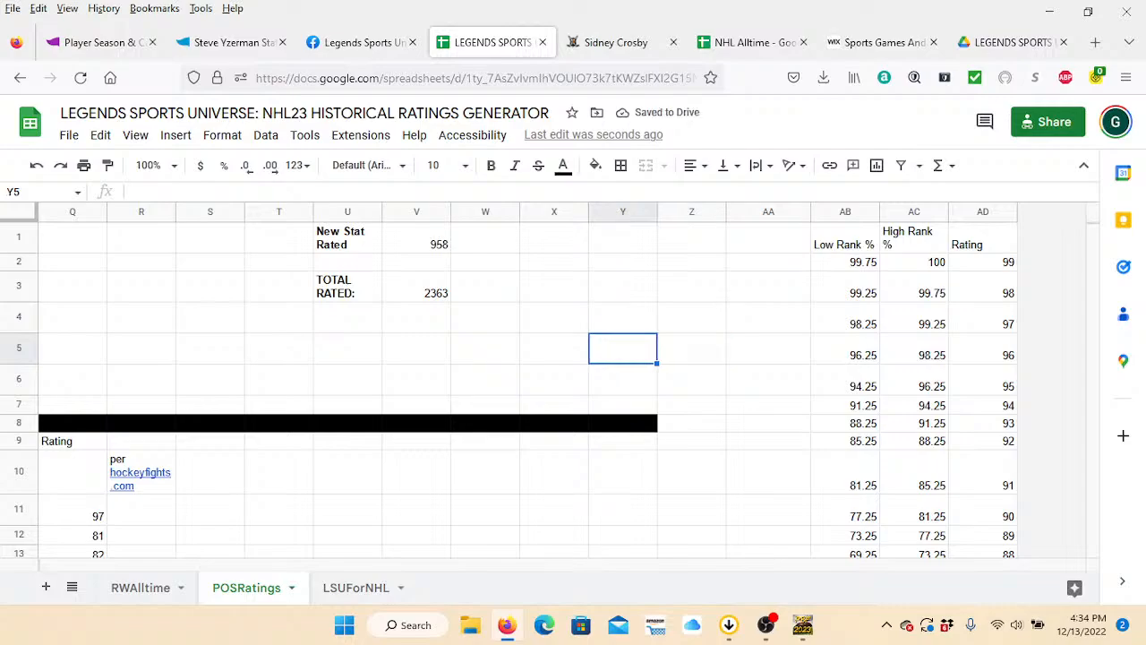
{"action": "key", "text": "Left"}
{"action": "key", "text": "Left"}
{"action": "key", "text": "Left"}
{"action": "key", "text": "Left"}
{"action": "key", "text": "Left"}
{"action": "key", "text": "Left"}
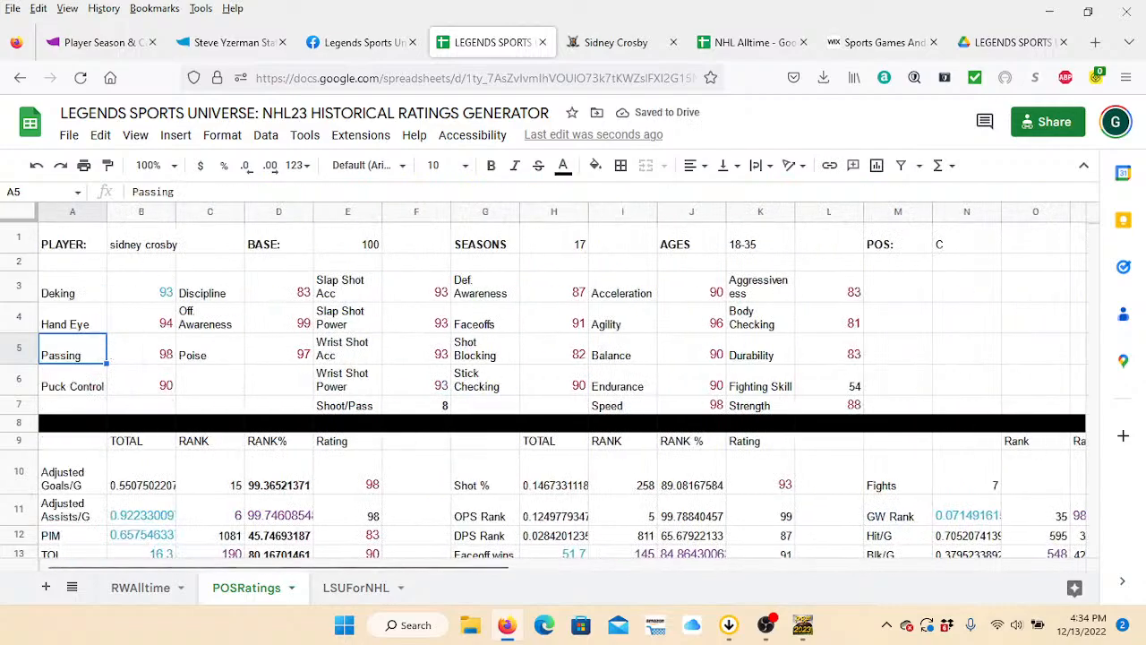
{"action": "key", "text": "Up"}
{"action": "key", "text": "Up"}
{"action": "key", "text": "Up"}
{"action": "key", "text": "Up"}
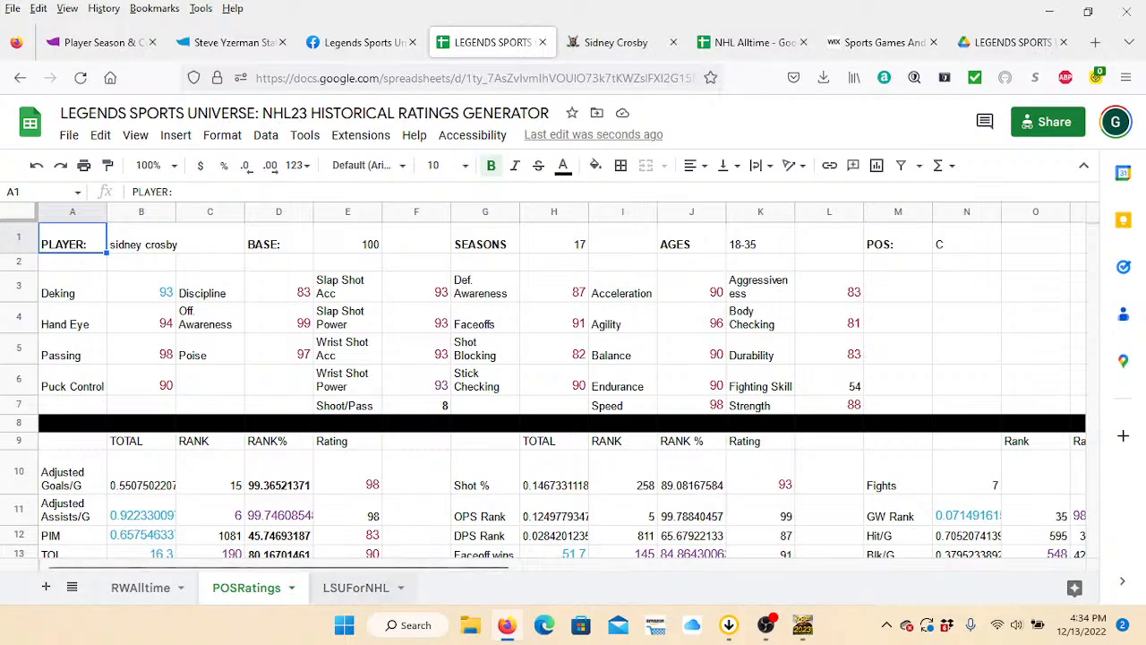
Switch to the LSUForNHL sheet and unhide the NewStats sheet.
{"action": "key", "text": "ctrl+shift+Page_Down"}
{"action": "left_click", "coordinate": [448, 327]}
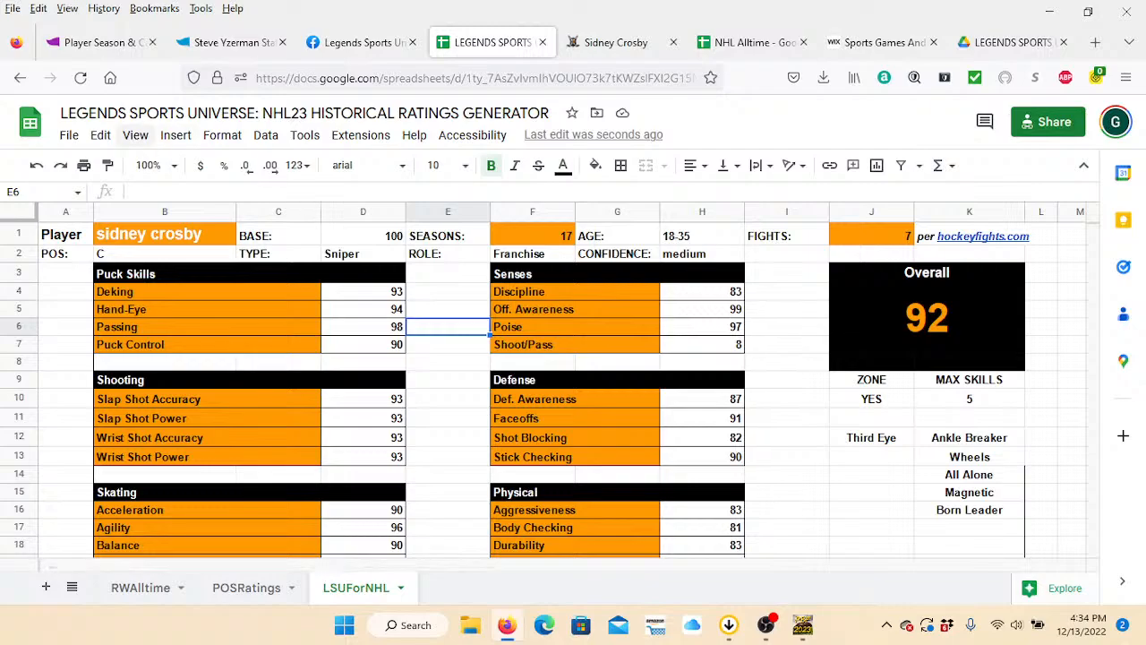
{"action": "left_click", "coordinate": [136, 135]}
{"action": "mouse_move", "coordinate": [197, 260]}
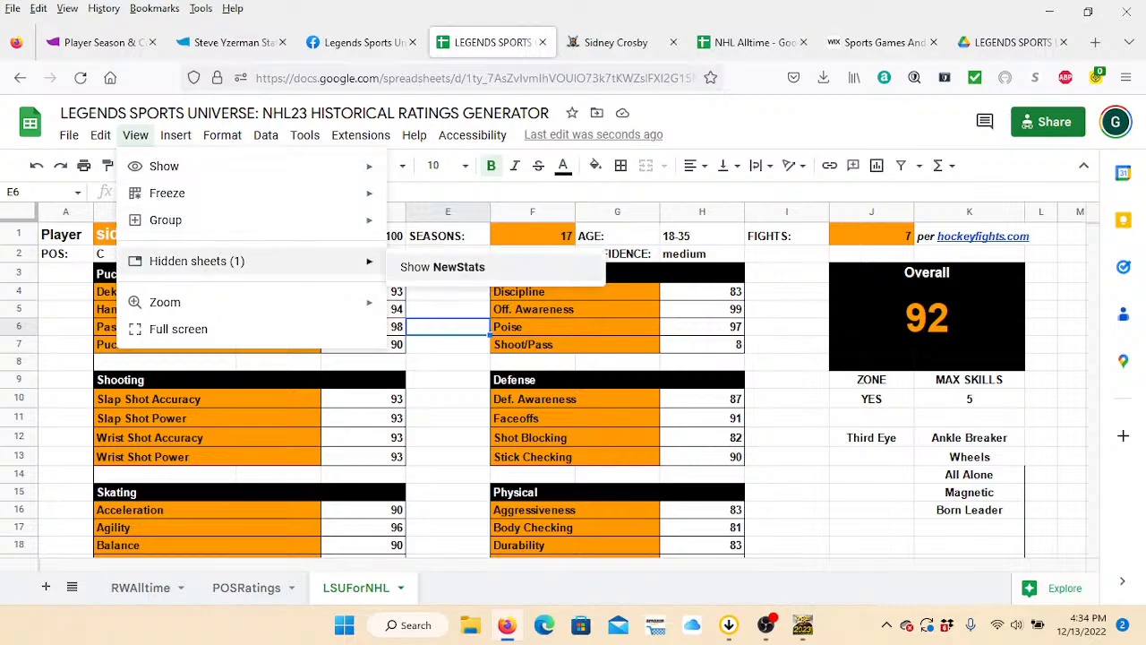
{"action": "left_click", "coordinate": [442, 267]}
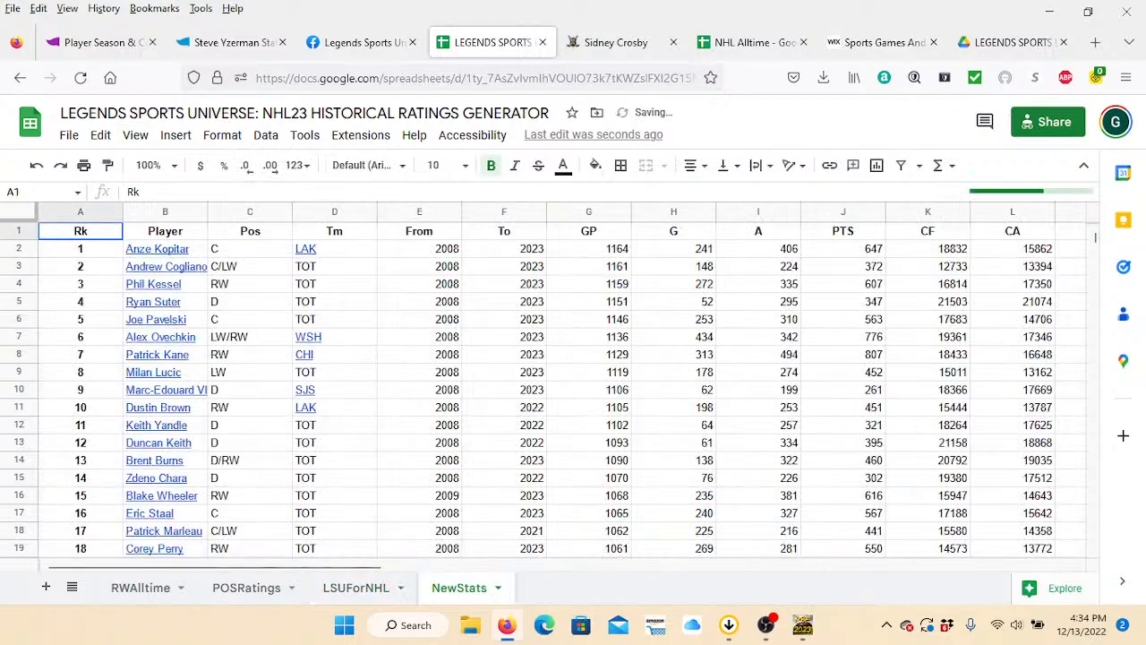
Examine the NewStats header columns from seasons played through games, goals, assists and C/60.
{"action": "left_click", "coordinate": [419, 407]}
{"action": "key", "text": "Up"}
{"action": "key", "text": "Up"}
{"action": "key", "text": "Up"}
{"action": "key", "text": "Up"}
{"action": "key", "text": "Up"}
{"action": "key", "text": "Up"}
{"action": "key", "text": "Up"}
{"action": "key", "text": "Up"}
{"action": "key", "text": "Up"}
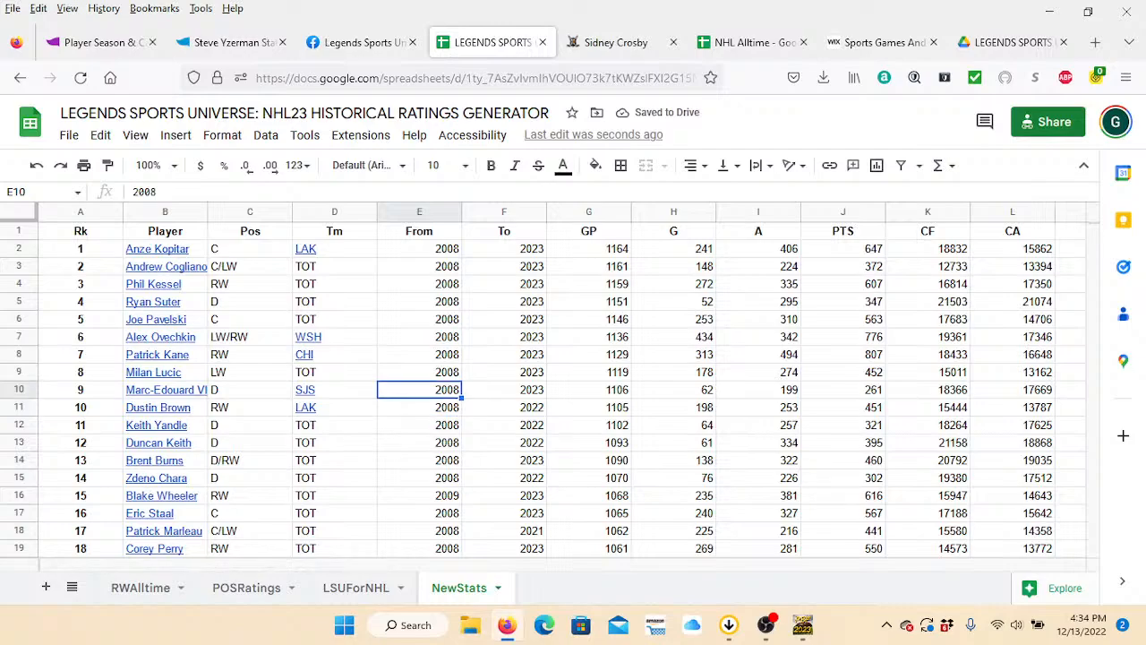
{"action": "key", "text": "Up"}
{"action": "key", "text": "Right"}
{"action": "key", "text": "Right"}
{"action": "key", "text": "Right"}
{"action": "key", "text": "Right"}
{"action": "key", "text": "Right"}
{"action": "key", "text": "Right"}
{"action": "key", "text": "Right"}
{"action": "key", "text": "Right"}
{"action": "key", "text": "Right"}
{"action": "key", "text": "Right"}
{"action": "key", "text": "Right"}
{"action": "key", "text": "Right"}
{"action": "key", "text": "Right"}
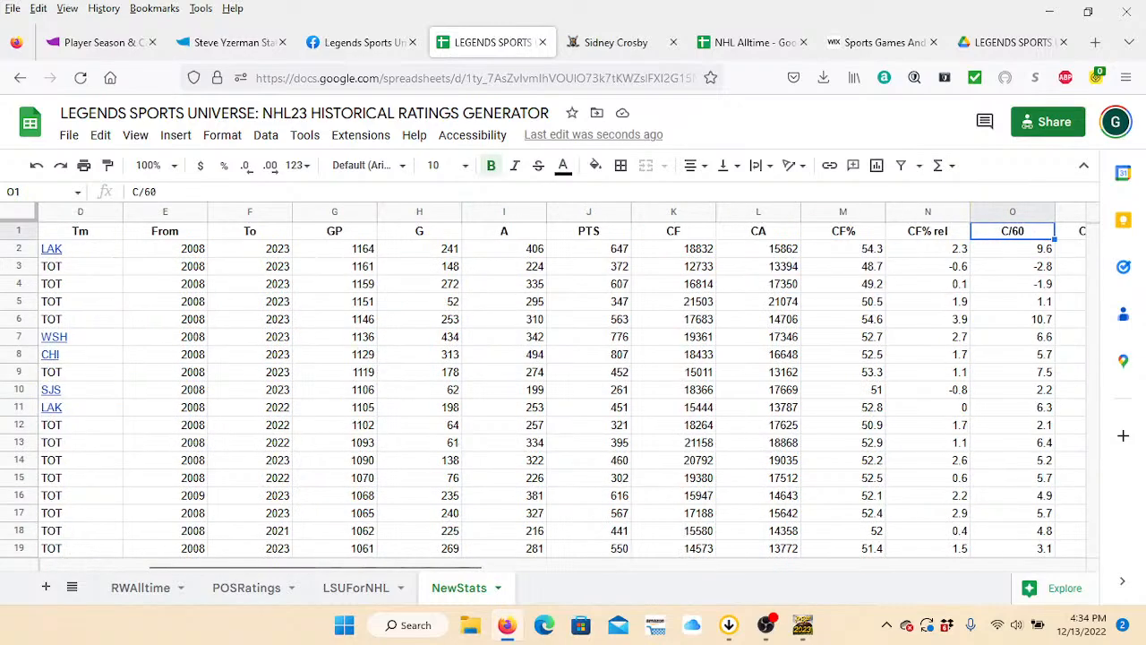
Examine the NewStats possession columns from CA through FF% and oiSH%.
{"action": "key", "text": "Right"}
{"action": "key", "text": "Right"}
{"action": "key", "text": "Right"}
{"action": "key", "text": "Left"}
{"action": "key", "text": "Left"}
{"action": "key", "text": "Left"}
{"action": "key", "text": "Left"}
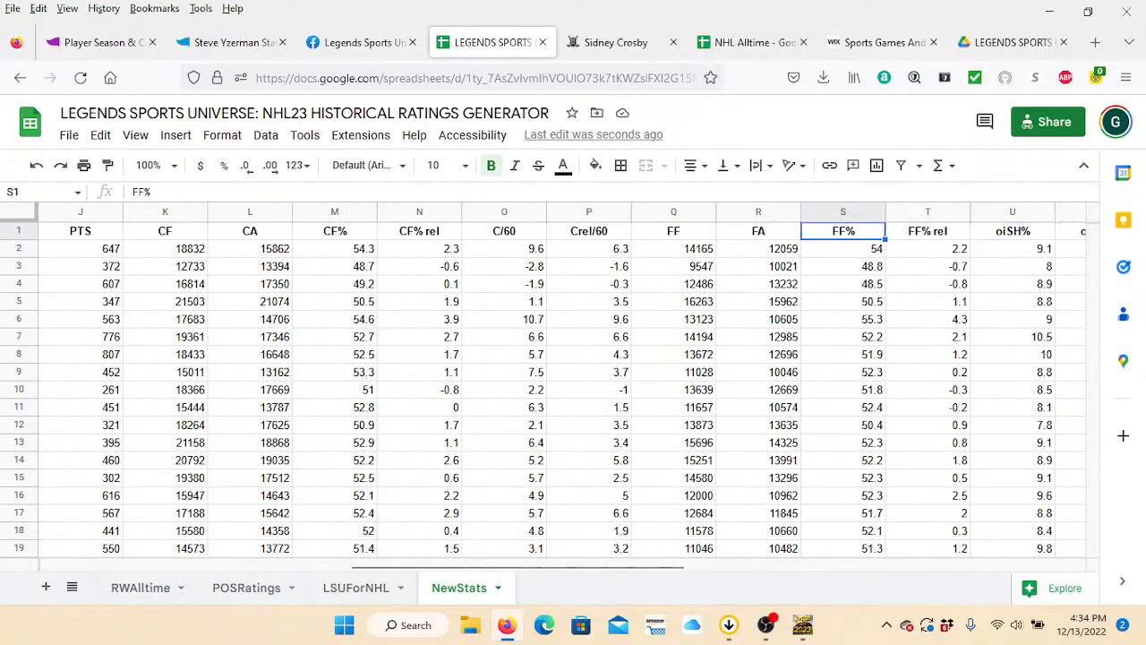
{"action": "key", "text": "Left"}
{"action": "key", "text": "Left"}
{"action": "key", "text": "Left"}
{"action": "key", "text": "Left"}
{"action": "key", "text": "Left"}
{"action": "key", "text": "Left"}
{"action": "key", "text": "Right"}
{"action": "key", "text": "Right"}
{"action": "key", "text": "Right"}
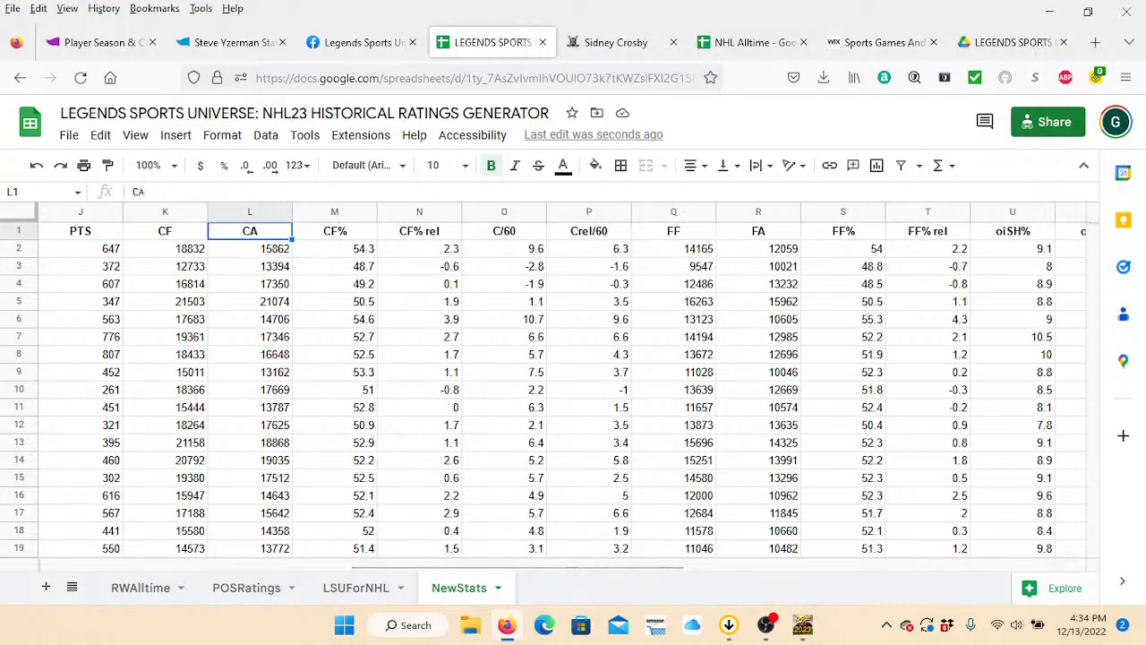
{"action": "key", "text": "Right"}
{"action": "key", "text": "Right"}
{"action": "key", "text": "Right"}
{"action": "key", "text": "Right"}
{"action": "key", "text": "Right"}
{"action": "key", "text": "Right"}
{"action": "key", "text": "Right"}
{"action": "key", "text": "Right"}
{"action": "key", "text": "Right"}
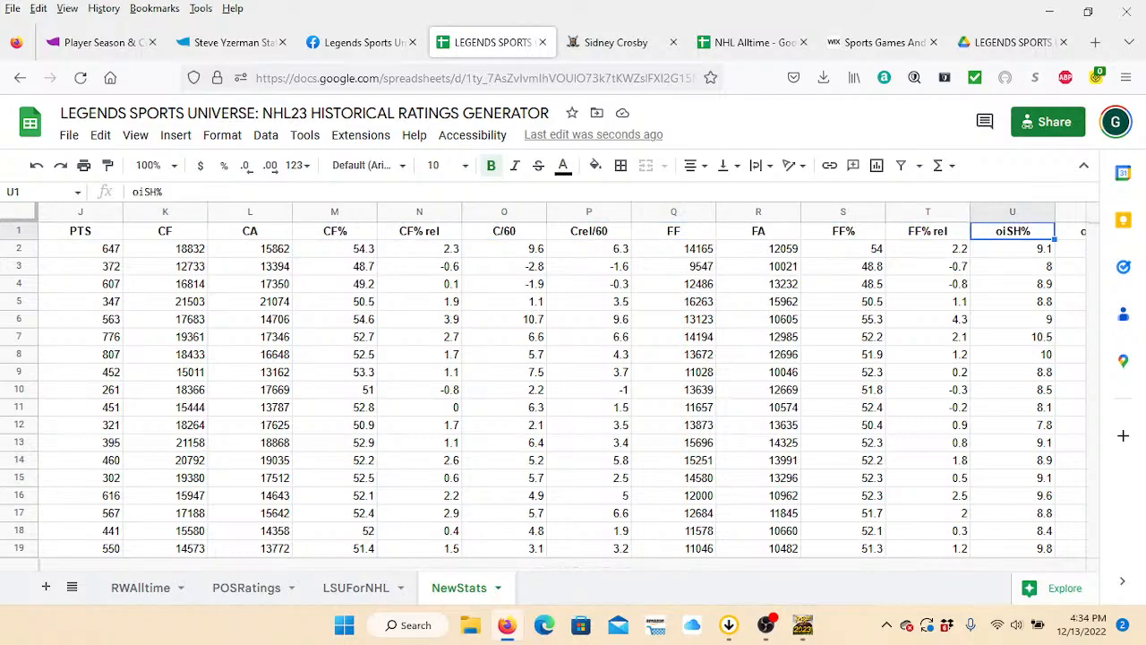
Examine the NewStats time-on-ice, faceoff, HIT and BLK columns.
{"action": "key", "text": "Right"}
{"action": "key", "text": "Right"}
{"action": "key", "text": "Right"}
{"action": "key", "text": "Right"}
{"action": "key", "text": "Right"}
{"action": "key", "text": "Right"}
{"action": "key", "text": "Right"}
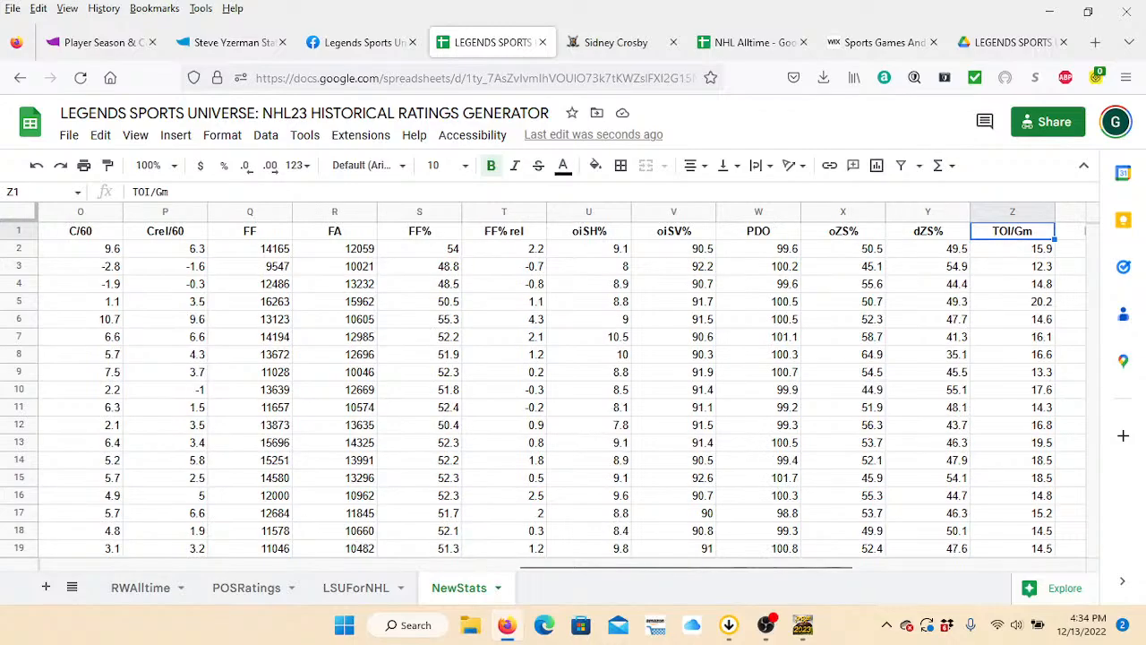
{"action": "key", "text": "Left"}
{"action": "key", "text": "Left"}
{"action": "key", "text": "Left"}
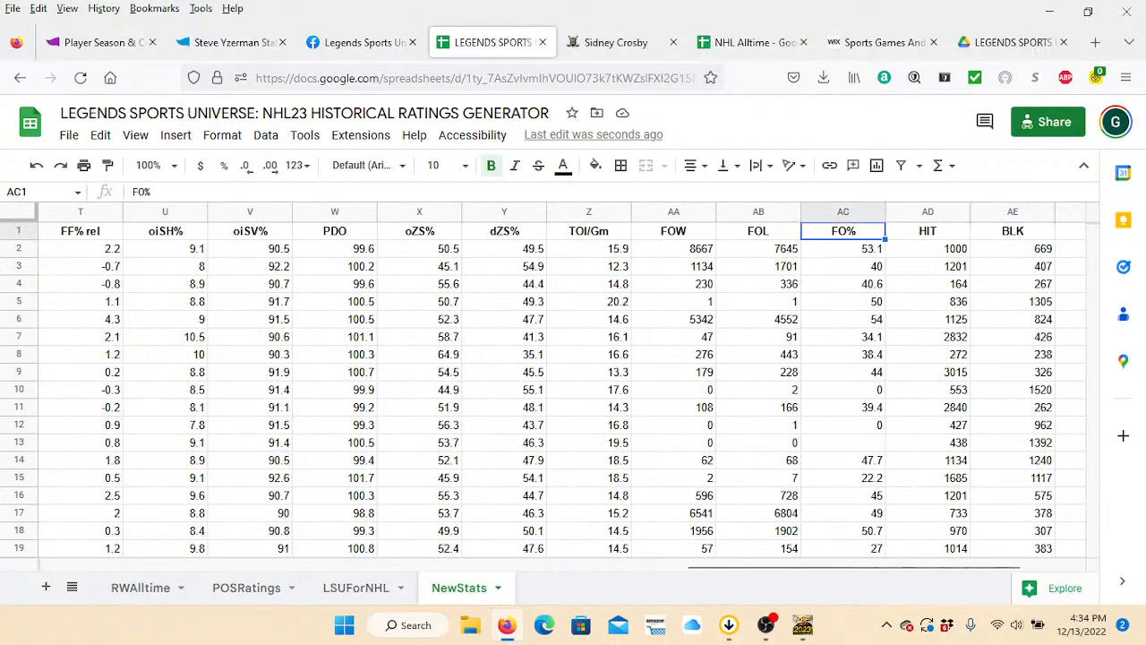
Examine the remaining NewStats columns through HIT, BLK, TK and GV, and return to the first column.
{"action": "key", "text": "Right"}
{"action": "key", "text": "Right"}
{"action": "key", "text": "Right"}
{"action": "key", "text": "Left"}
{"action": "key", "text": "Right"}
{"action": "key", "text": "Right"}
{"action": "key", "text": "Right"}
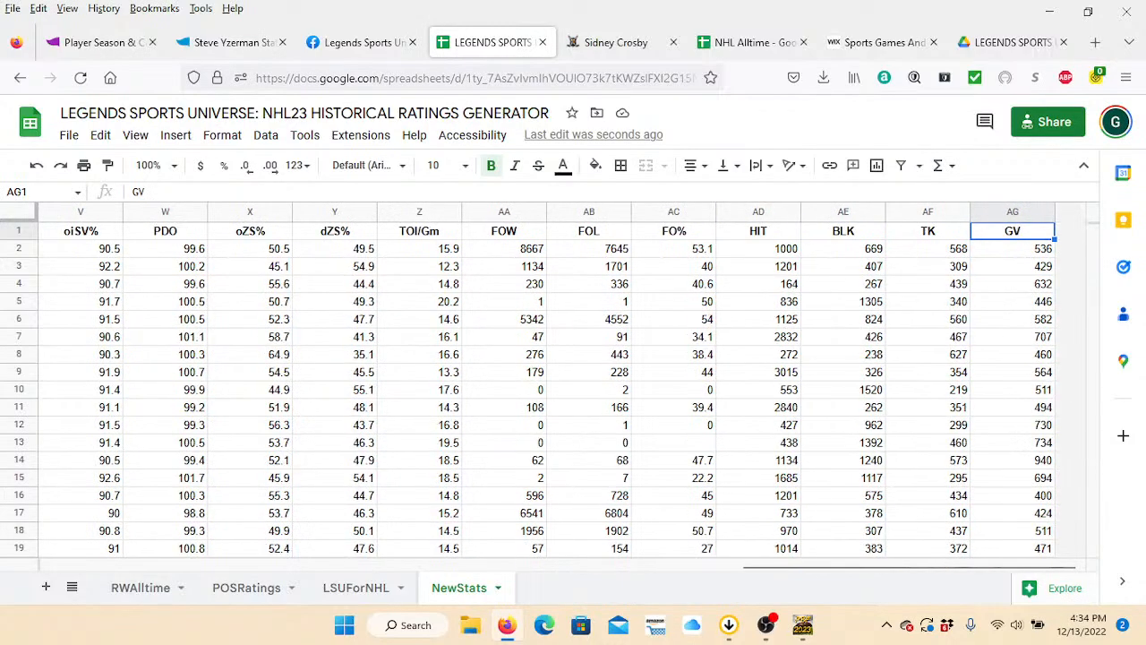
{"action": "key", "text": "Left"}
{"action": "key", "text": "Right"}
{"action": "key", "text": "Left"}
{"action": "key", "text": "Left"}
{"action": "key", "text": "Left"}
{"action": "key", "text": "Left"}
{"action": "key", "text": "Left"}
{"action": "key", "text": "Left"}
{"action": "key", "text": "Left"}
{"action": "key", "text": "Left"}
{"action": "key", "text": "Left"}
{"action": "key", "text": "Left"}
{"action": "key", "text": "Left"}
{"action": "key", "text": "Left"}
{"action": "key", "text": "Left"}
{"action": "key", "text": "Left"}
{"action": "key", "text": "Left"}
{"action": "key", "text": "Left"}
{"action": "key", "text": "Left"}
{"action": "key", "text": "Left"}
{"action": "key", "text": "Left"}
{"action": "key", "text": "Left"}
{"action": "key", "text": "Left"}
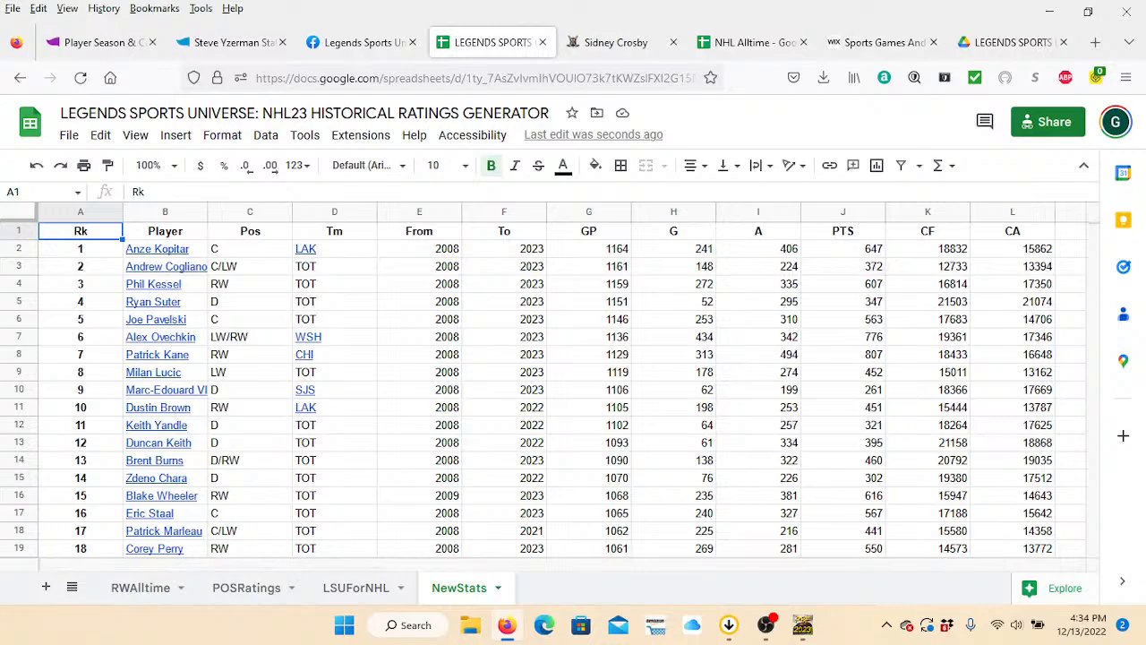
Review Steve Yzerman's season tables on Hockey Reference and the Stathead career stats query with its search criteria.
{"action": "left_click", "coordinate": [229, 42]}
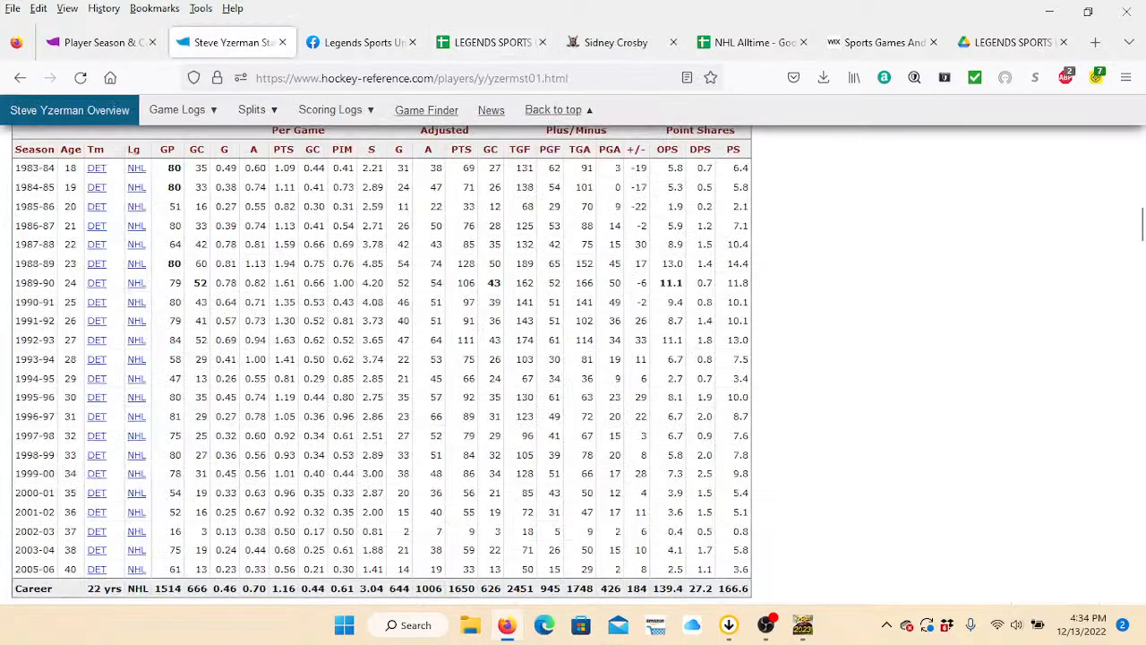
{"action": "scroll", "coordinate": [573, 358], "scroll_direction": "up", "scroll_amount": 1}
{"action": "scroll", "coordinate": [573, 358], "scroll_direction": "up", "scroll_amount": 11}
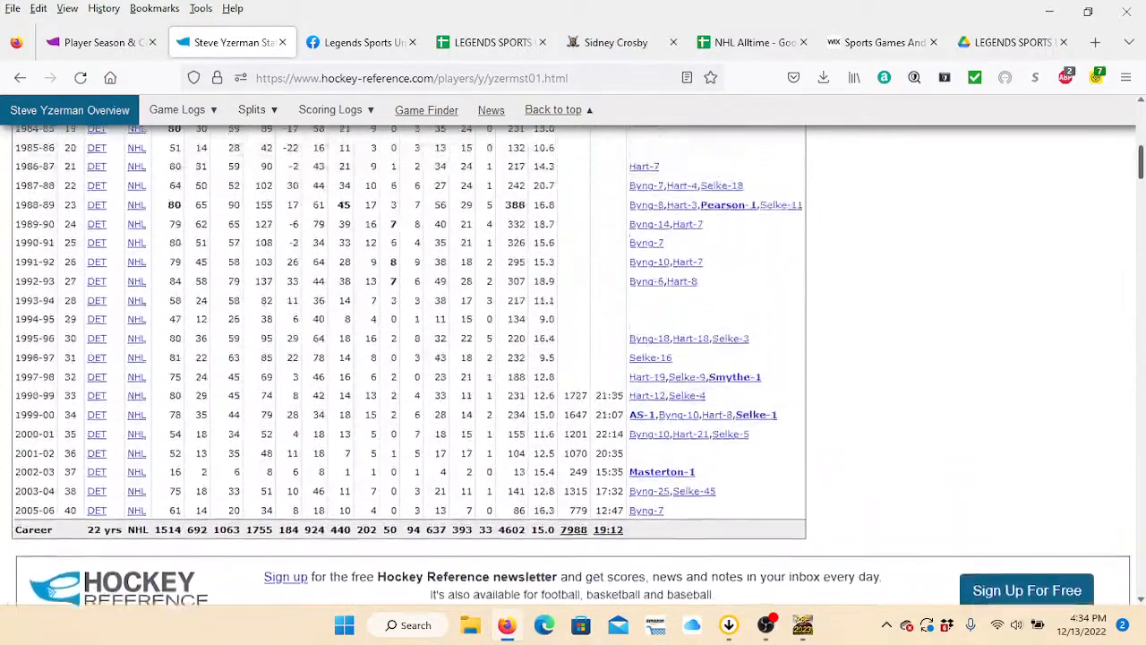
{"action": "scroll", "coordinate": [574, 358], "scroll_direction": "down", "scroll_amount": 1}
{"action": "scroll", "coordinate": [573, 358], "scroll_direction": "down", "scroll_amount": 10}
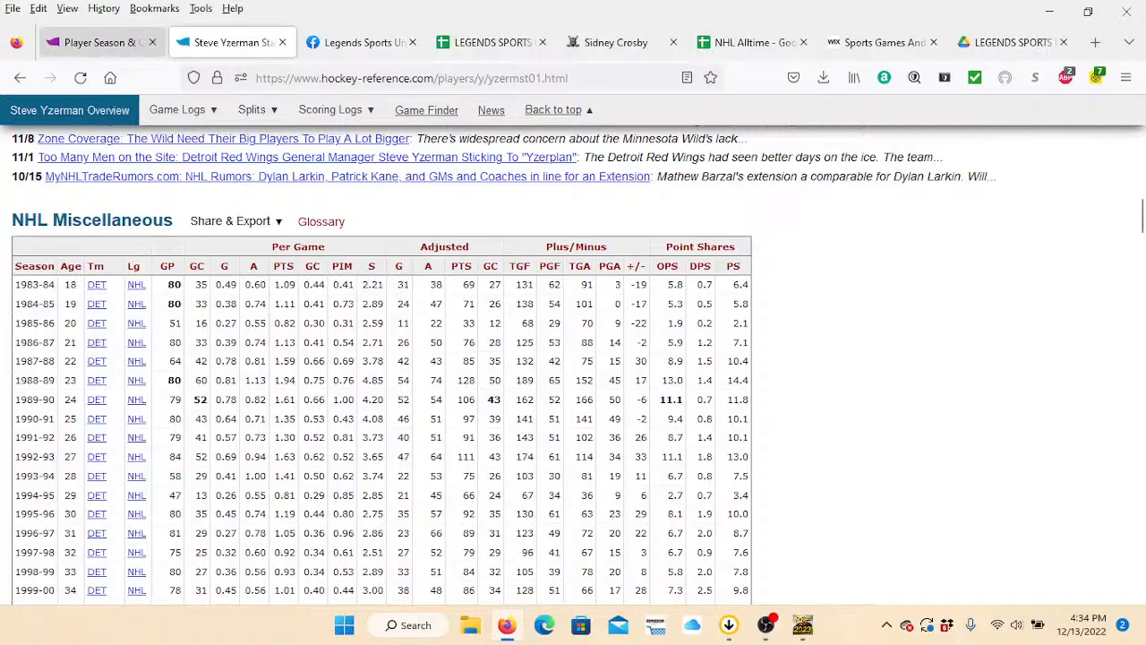
{"action": "left_click", "coordinate": [99, 42]}
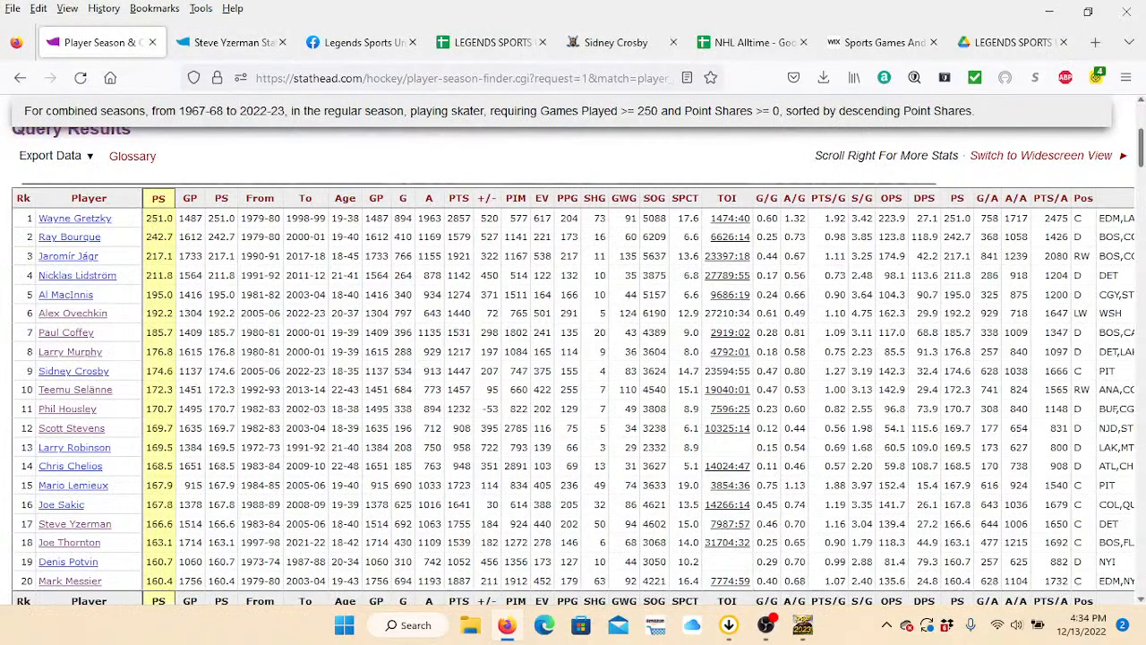
{"action": "scroll", "coordinate": [573, 359], "scroll_direction": "up", "scroll_amount": 3}
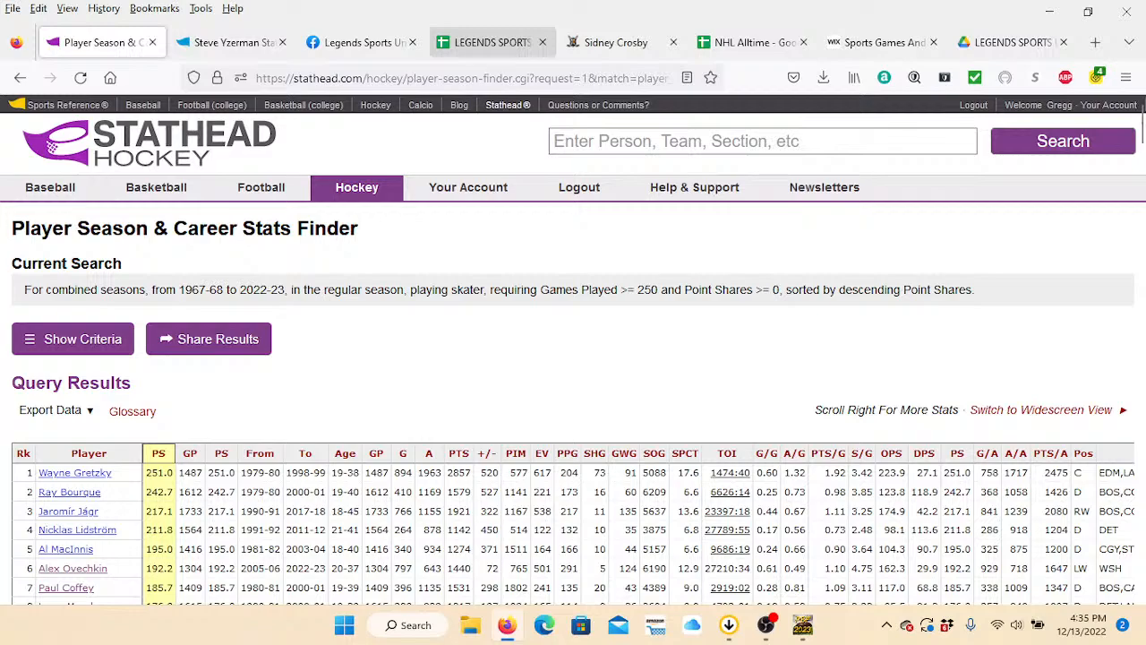
Compare the Stathead query results with the NewStats sheet in the ratings generator.
{"action": "left_click", "coordinate": [492, 43]}
{"action": "left_click", "coordinate": [748, 42]}
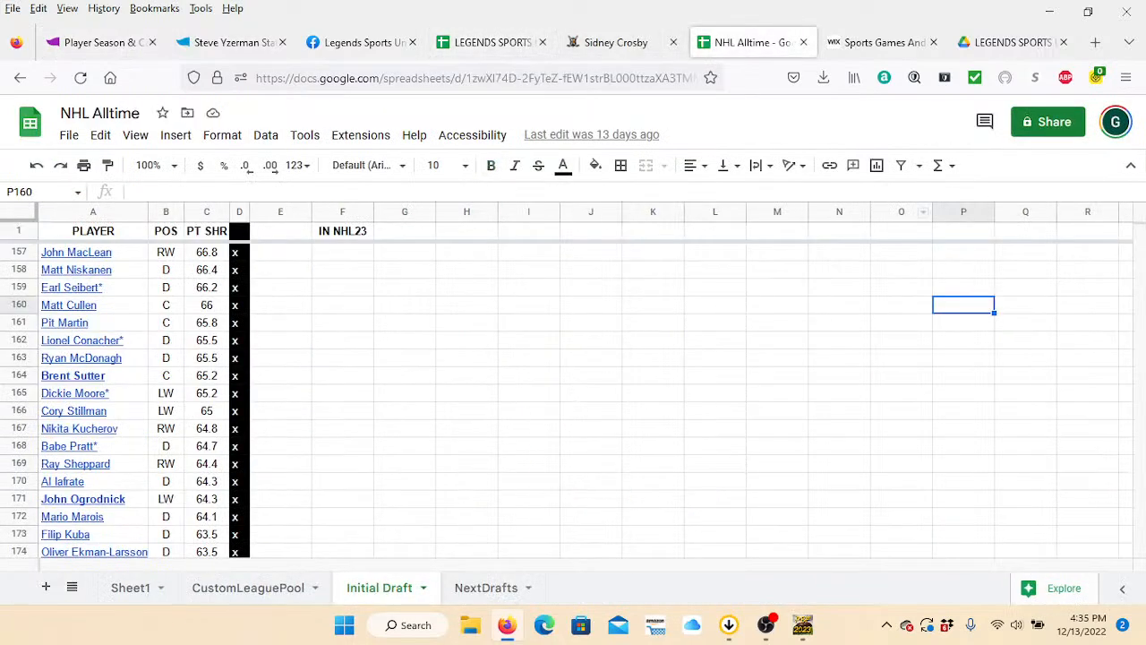
{"action": "left_click", "coordinate": [492, 43]}
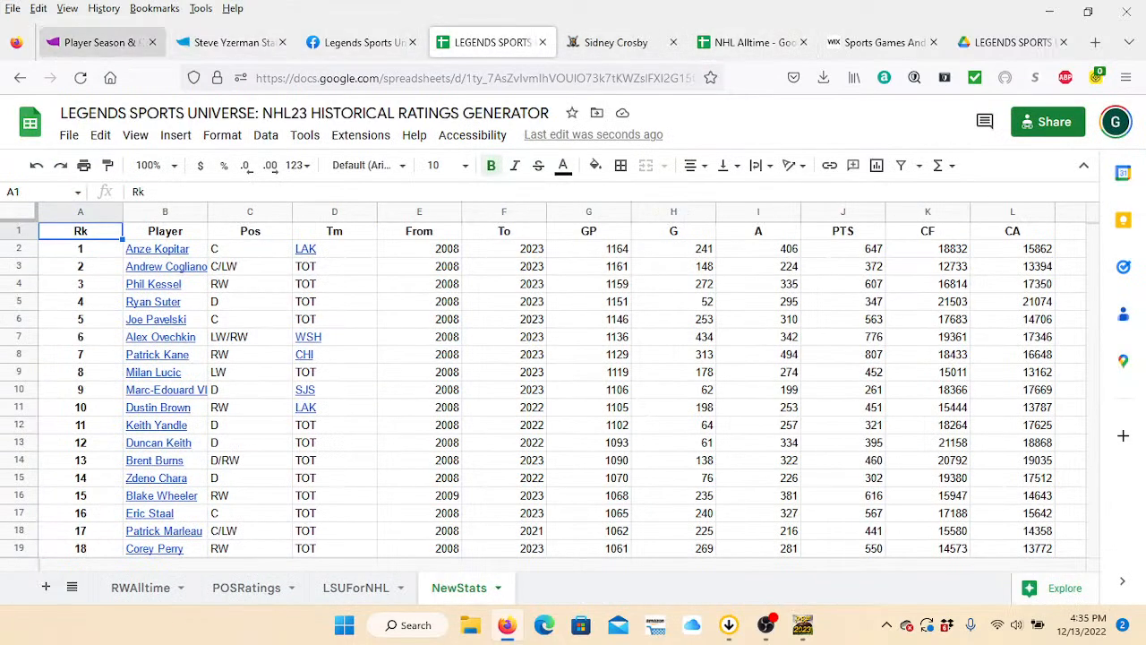
{"action": "left_click", "coordinate": [98, 42]}
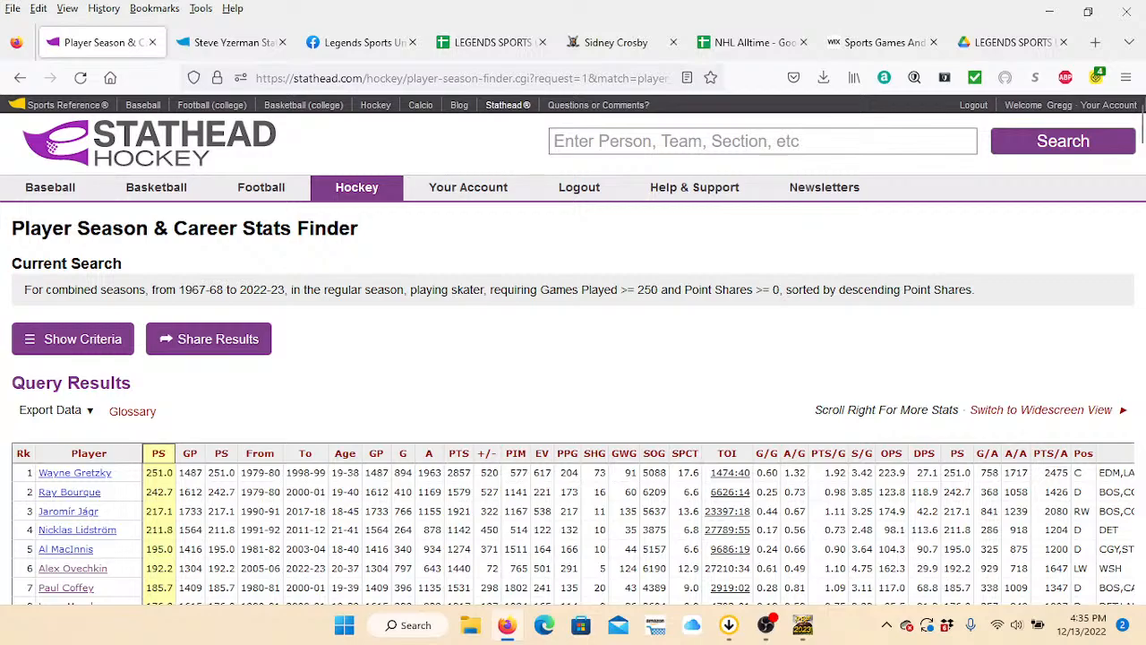
{"action": "left_click", "coordinate": [493, 42]}
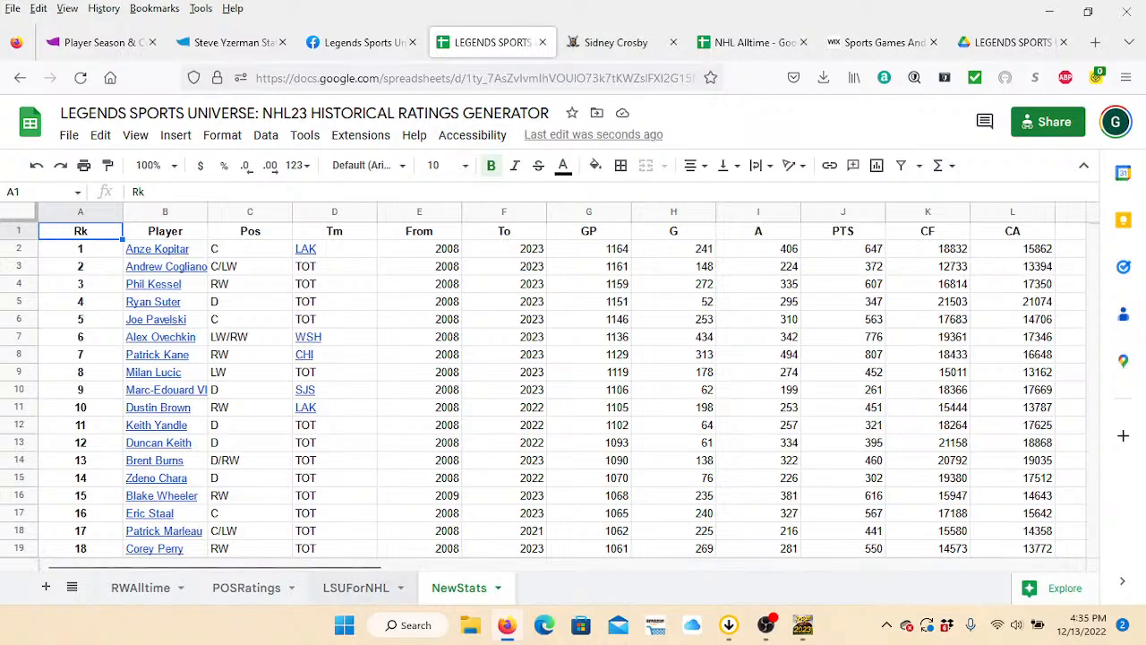
Hide the RWAlltime sheet in the ratings generator.
{"action": "left_click", "coordinate": [356, 588]}
{"action": "left_click", "coordinate": [144, 589]}
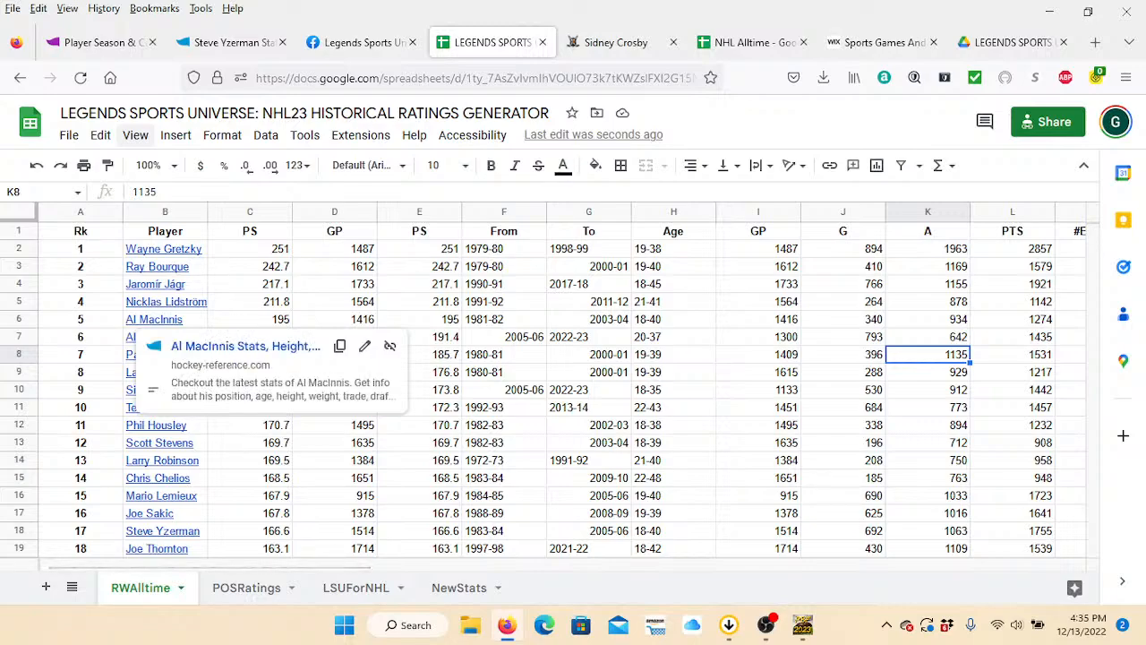
{"action": "left_click", "coordinate": [135, 134]}
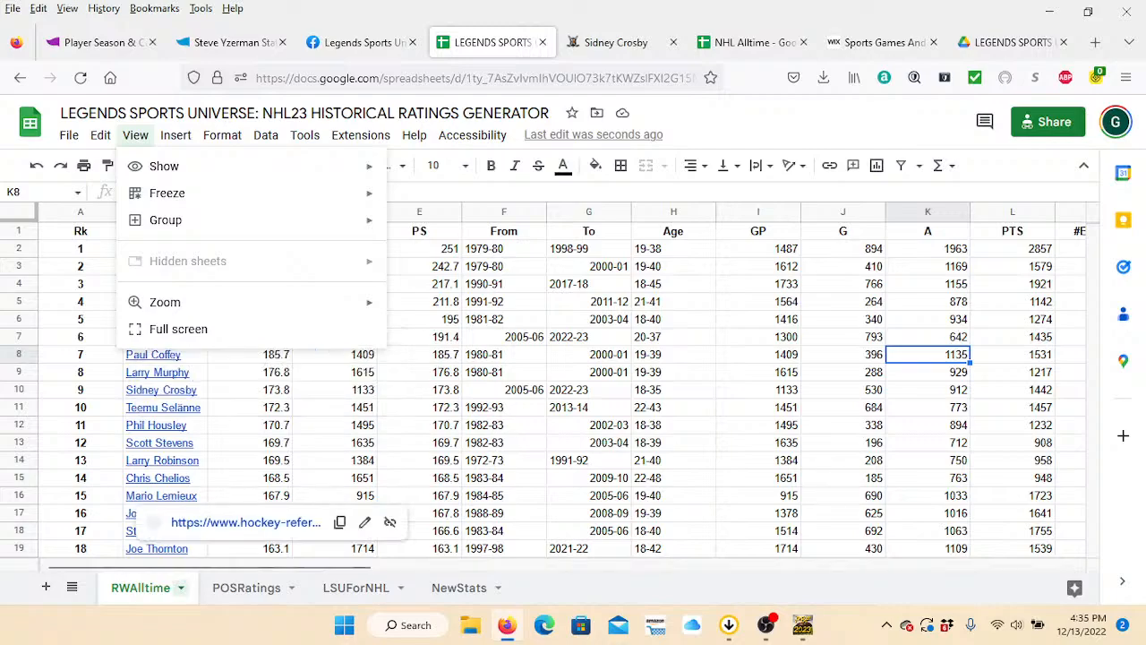
{"action": "left_click", "coordinate": [180, 587]}
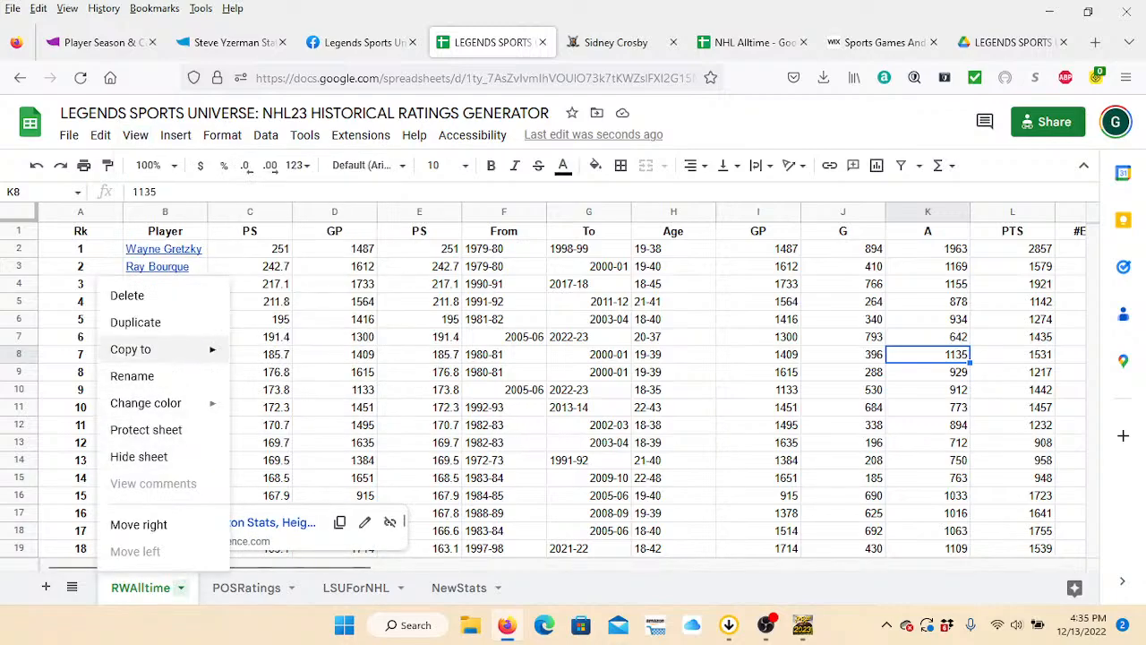
{"action": "left_click", "coordinate": [139, 457]}
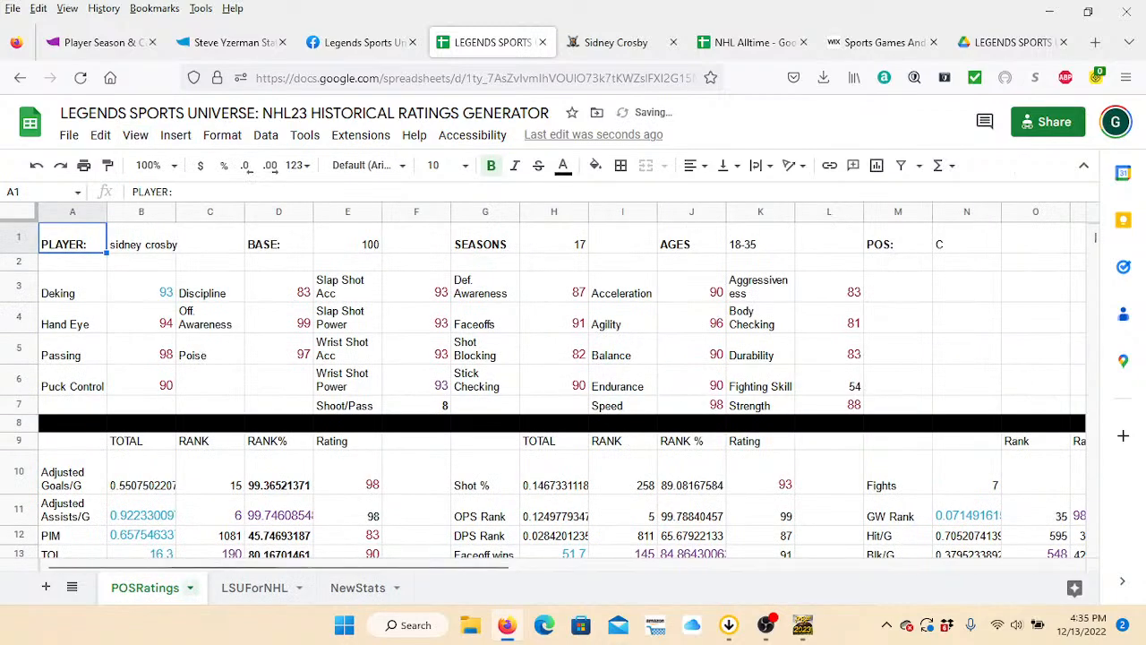
Hide the POSRatings and NewStats sheets, leaving only LSUForNHL in view.
{"action": "left_click", "coordinate": [189, 588]}
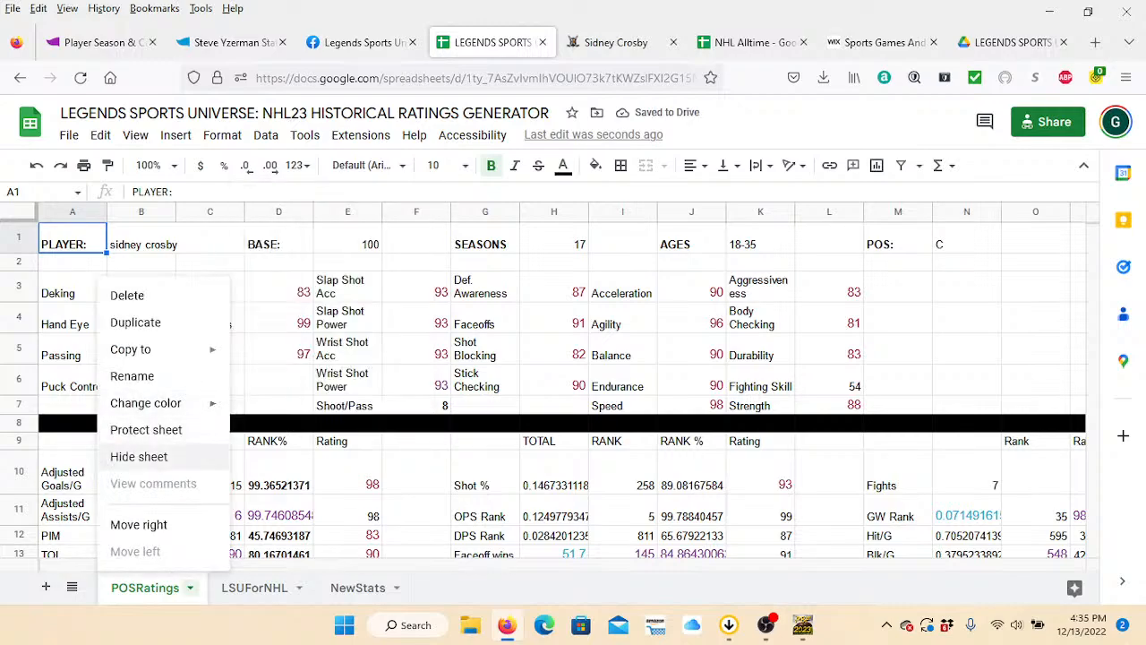
{"action": "left_click", "coordinate": [139, 457]}
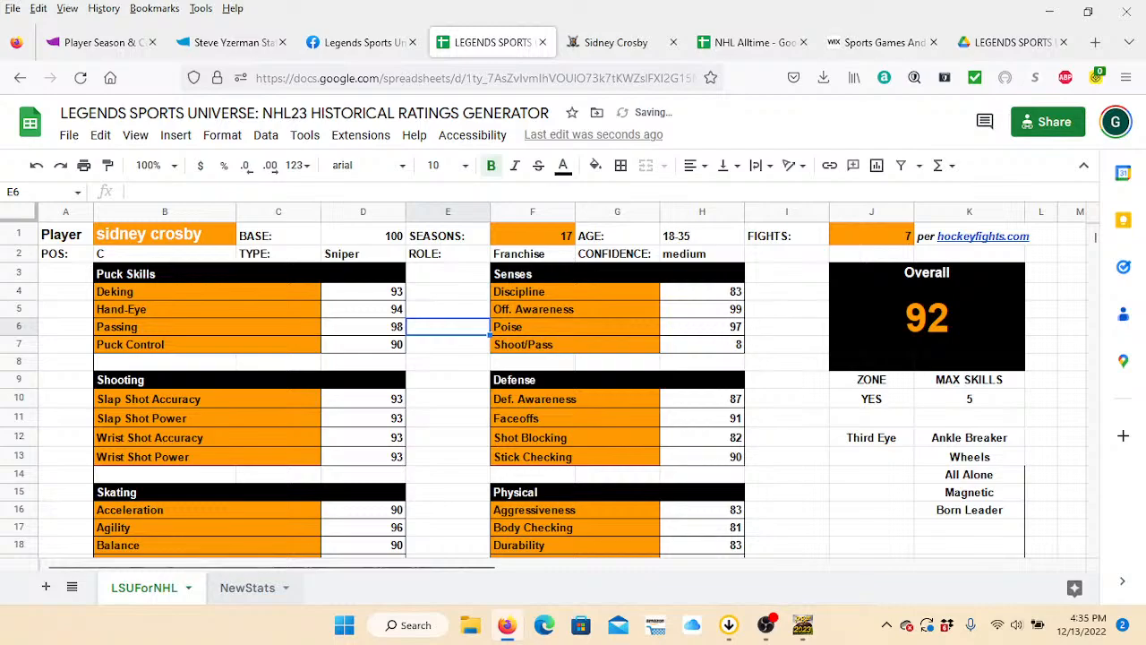
{"action": "left_click", "coordinate": [247, 587]}
{"action": "left_click", "coordinate": [285, 587]}
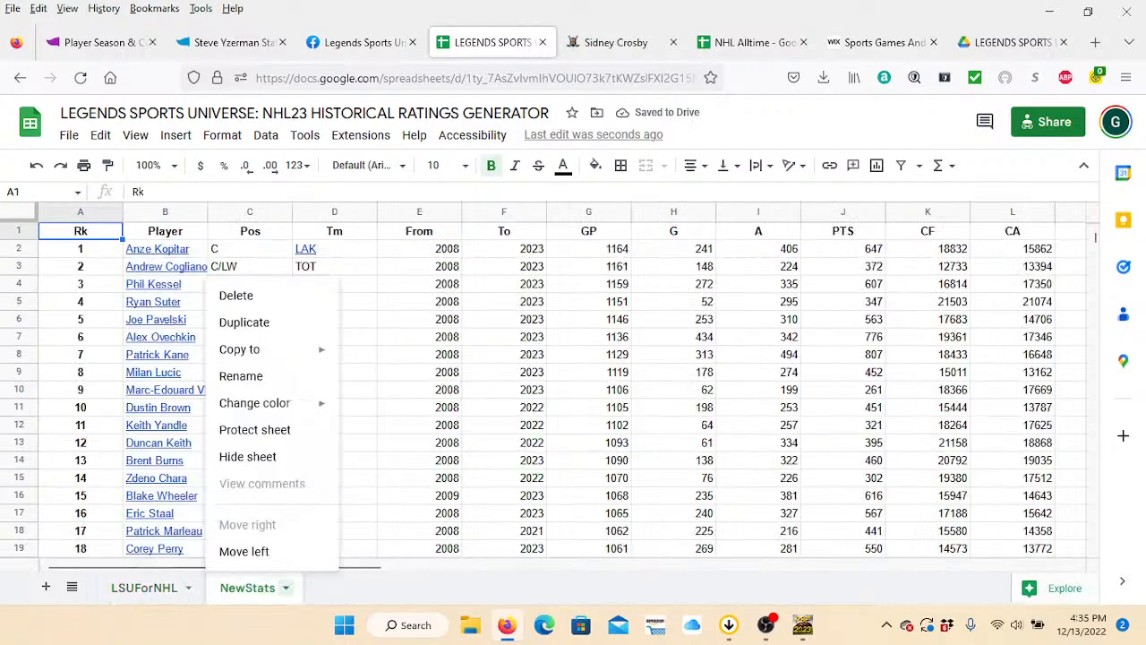
{"action": "left_click", "coordinate": [247, 456]}
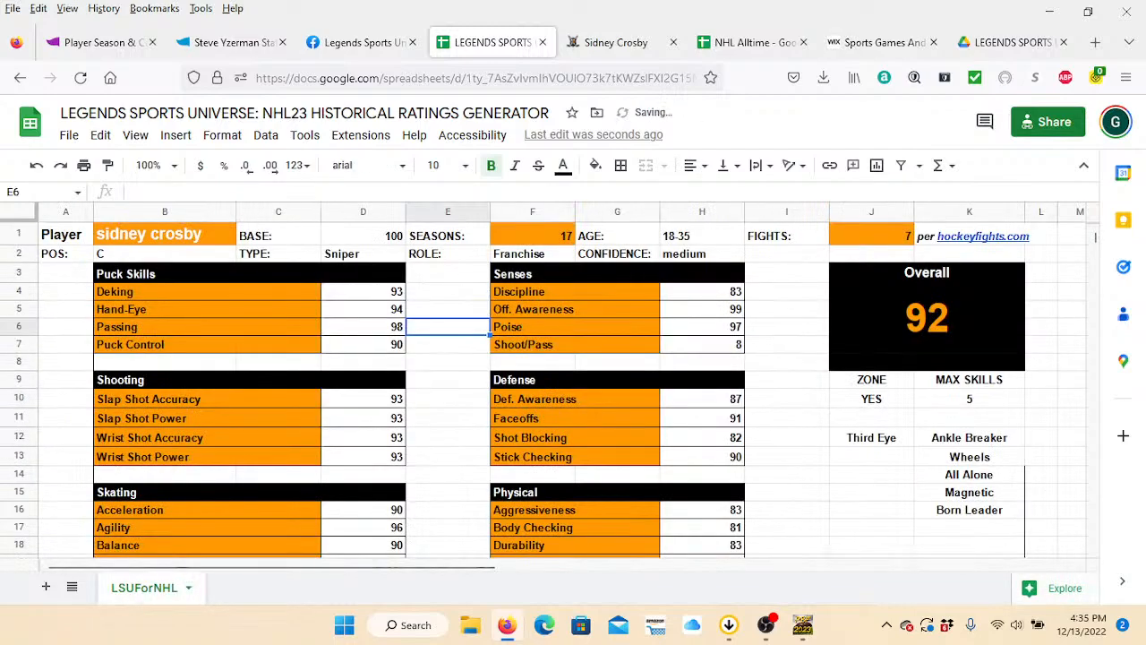
Hide the menu header above the LSUForNHL sheet so more rows of the ratings card fit on screen.
{"action": "left_click", "coordinate": [788, 493]}
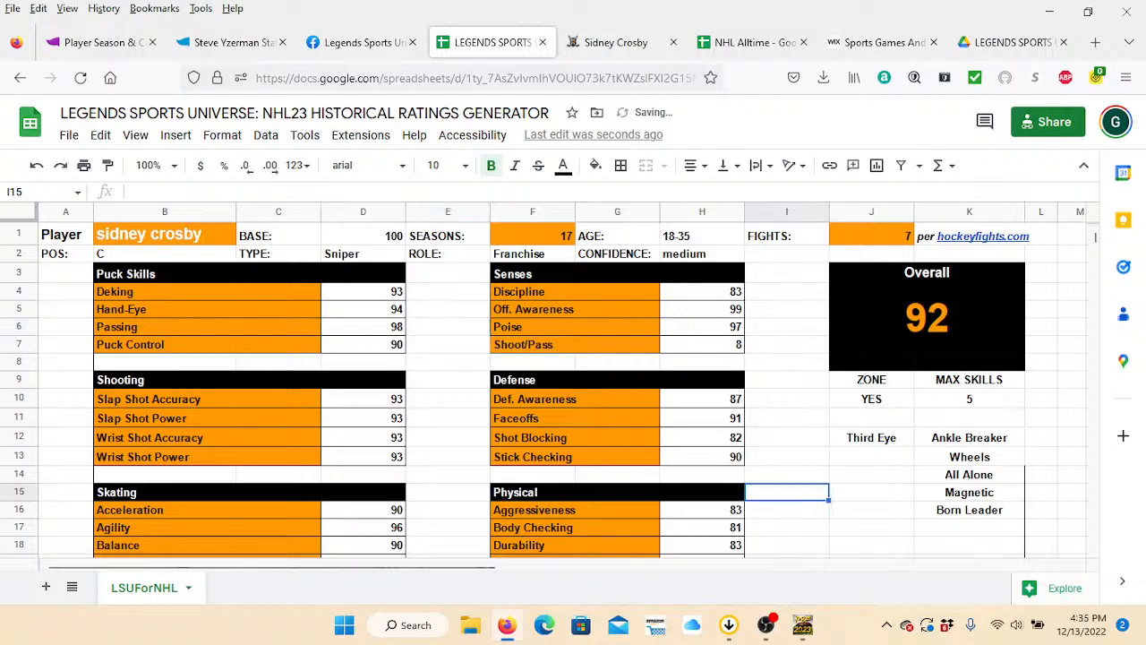
{"action": "left_click", "coordinate": [448, 475]}
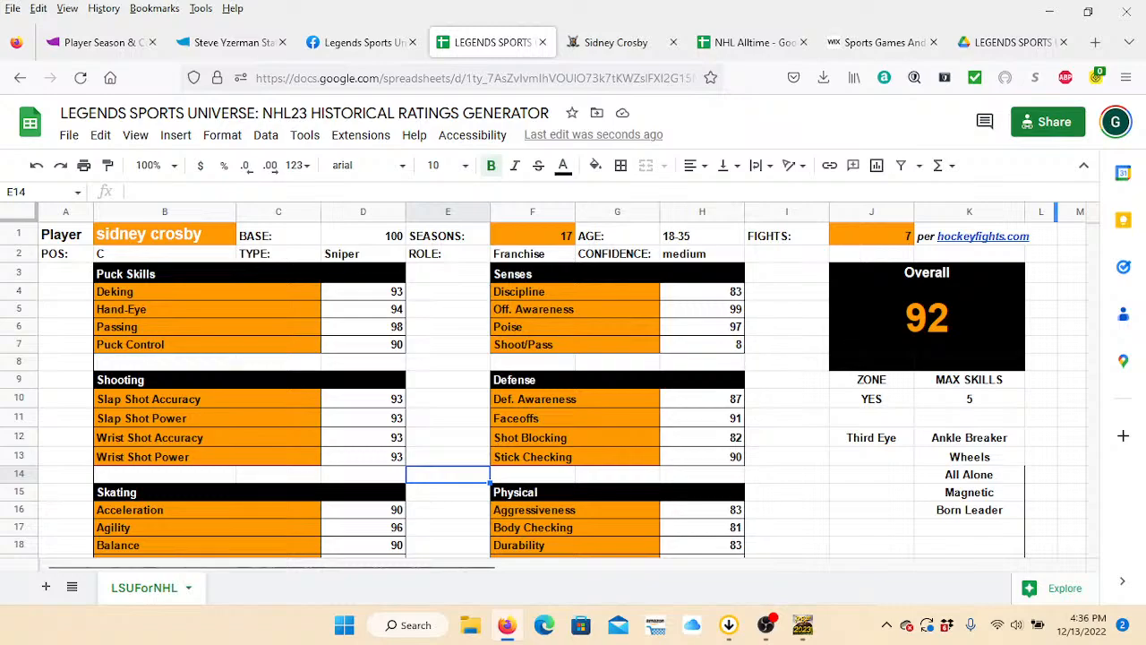
{"action": "left_click", "coordinate": [1084, 167]}
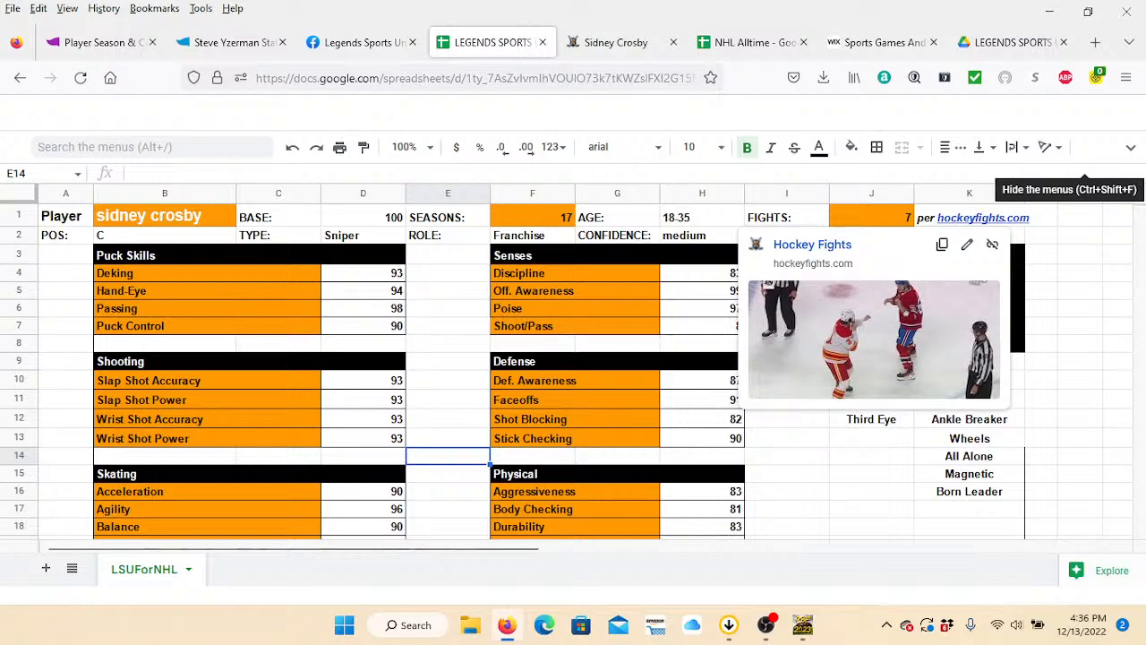
{"action": "left_click", "coordinate": [448, 403]}
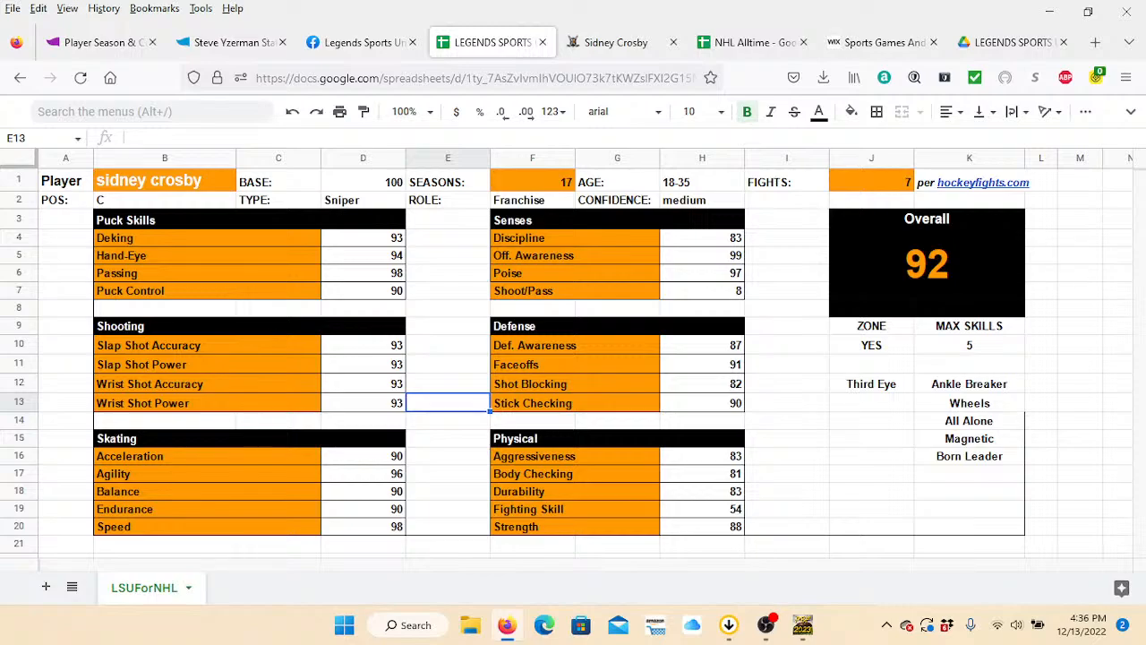
Enter "ulf dahlen" as the player name on the LSUForNHL ratings card.
{"action": "left_click", "coordinate": [165, 181]}
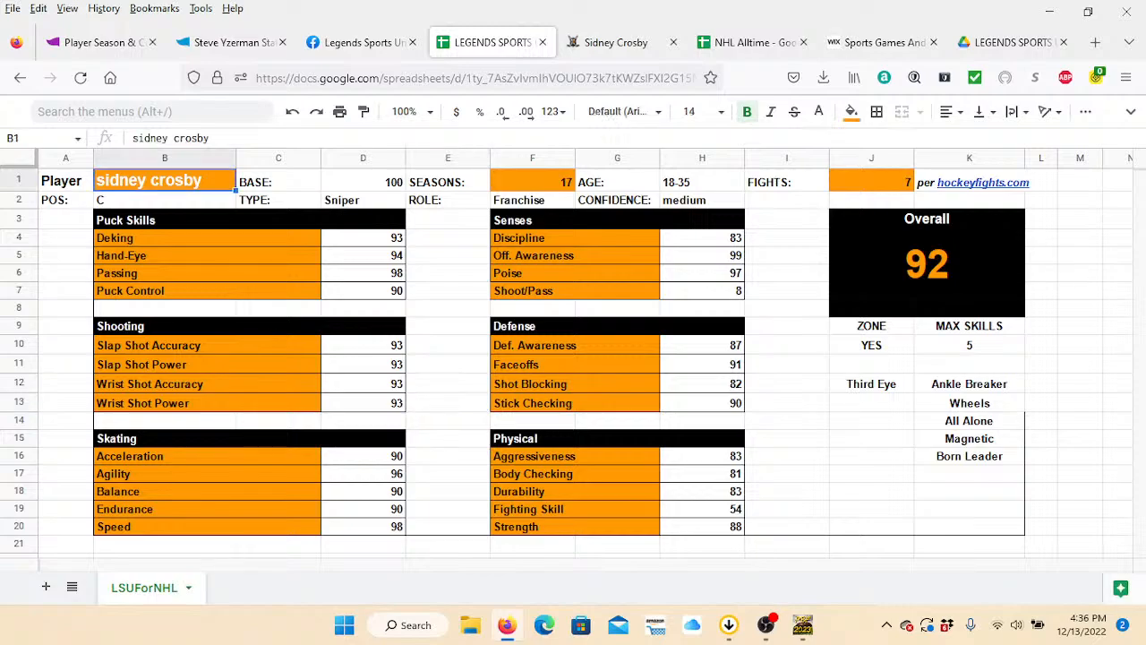
{"action": "left_click", "coordinate": [231, 42]}
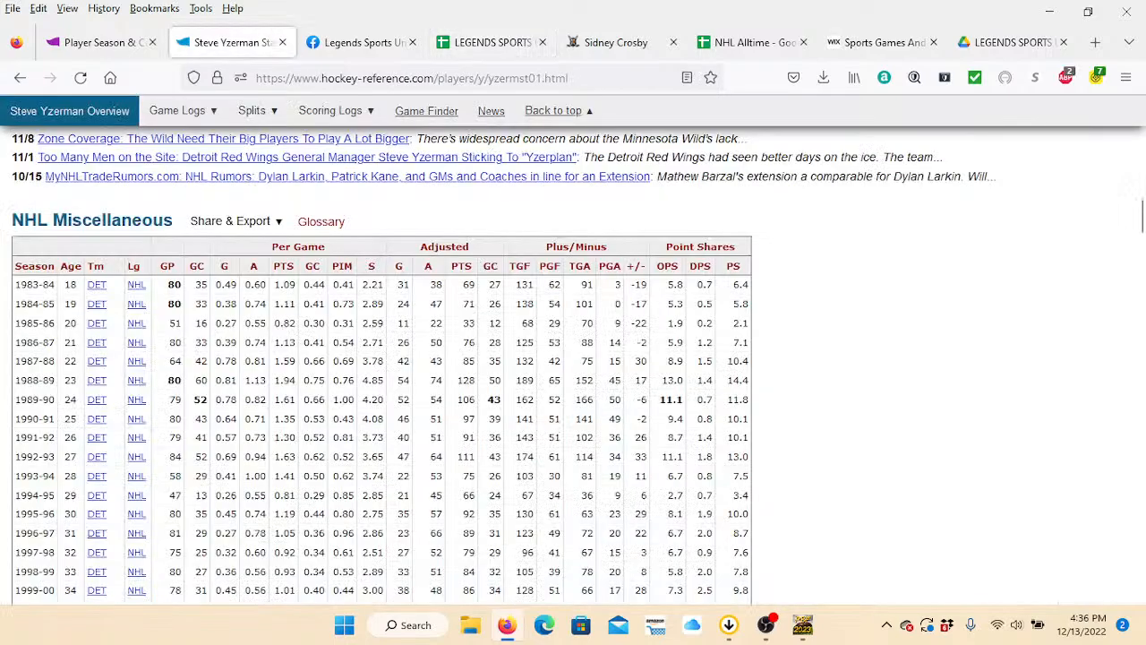
{"action": "left_click", "coordinate": [492, 42]}
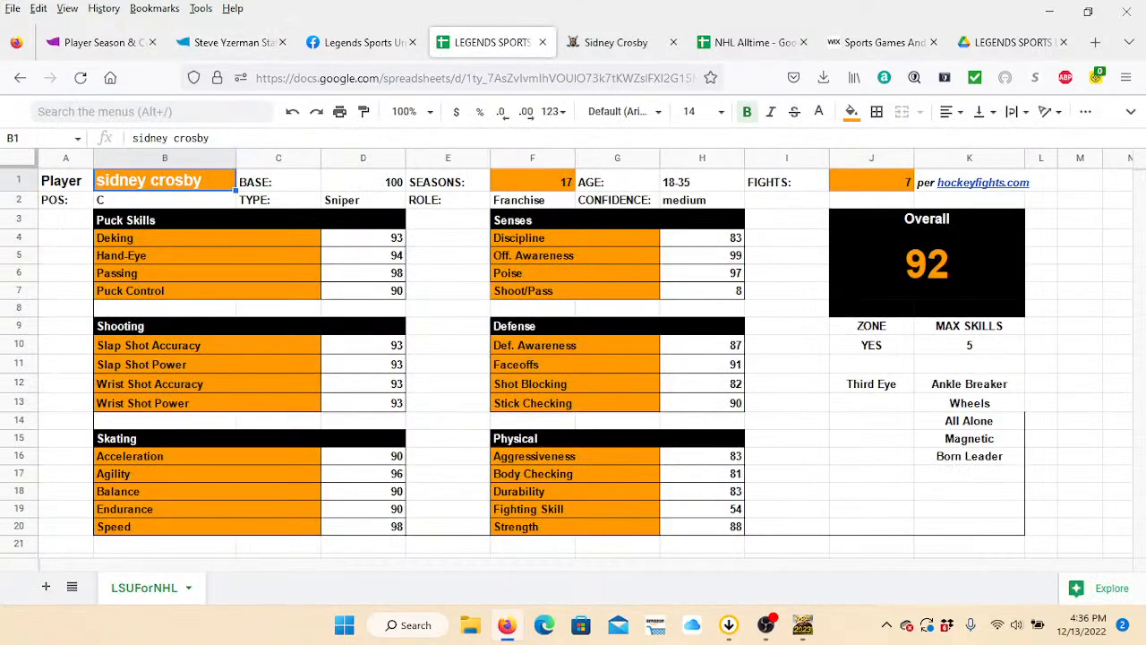
{"action": "type", "text": "ulf dahlen"}
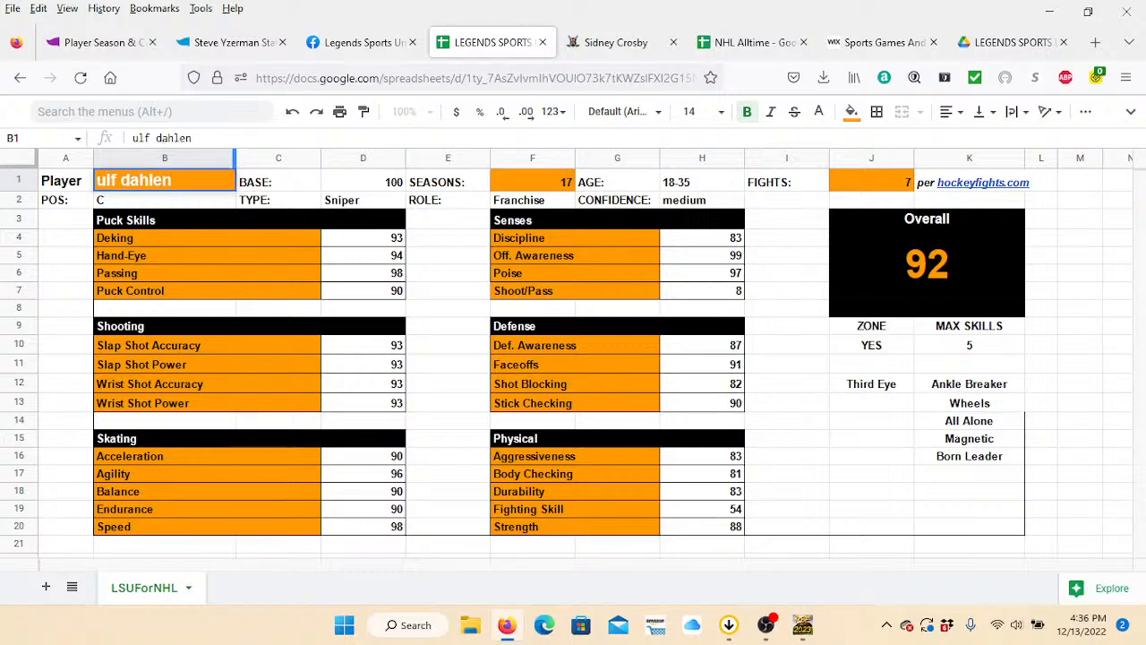
{"action": "key", "text": "Return"}
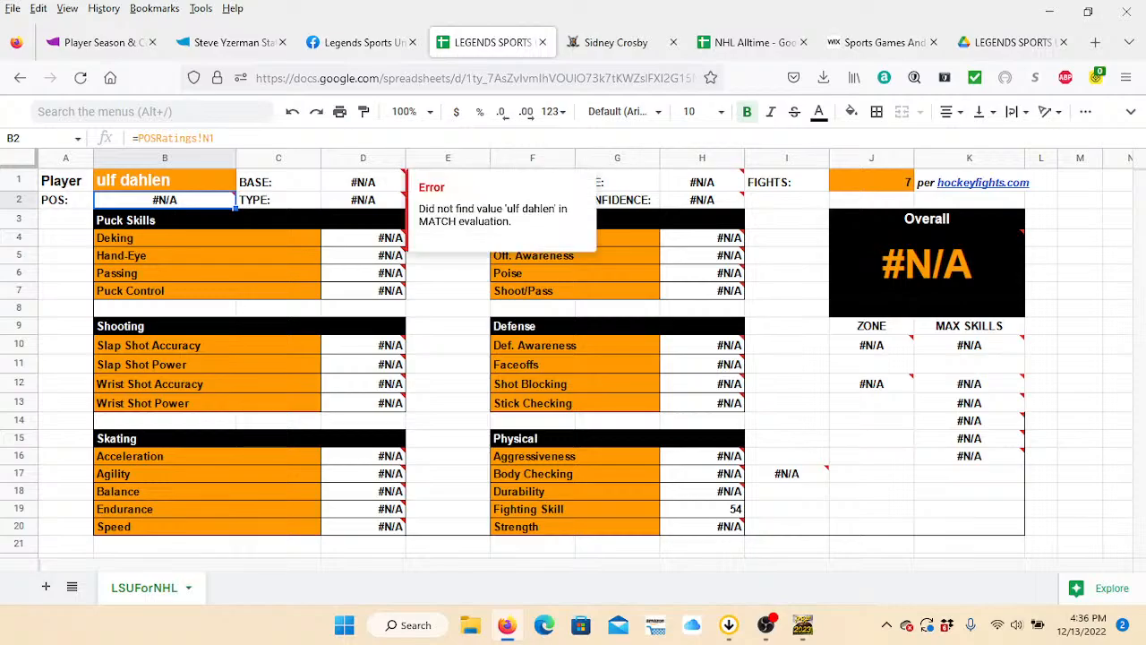
Search Hockey Reference for "ulf dahlen" and open Ulf Dahlén's player page.
{"action": "left_click", "coordinate": [229, 43]}
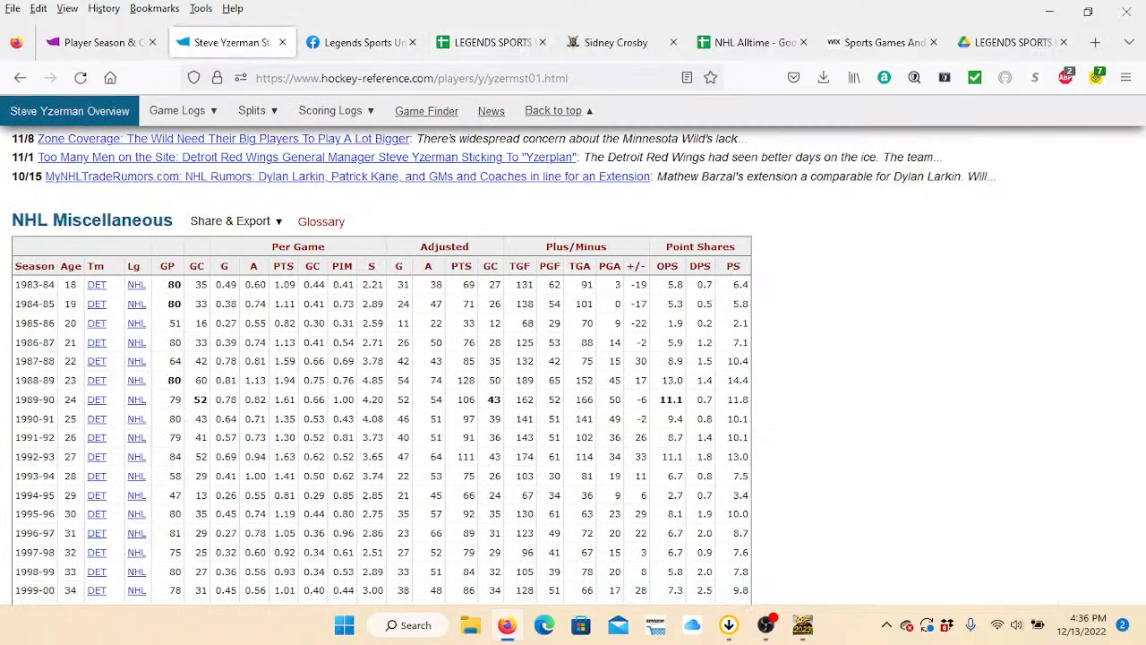
{"action": "left_click_drag", "start_coordinate": [1142, 217], "coordinate": [1142, 116]}
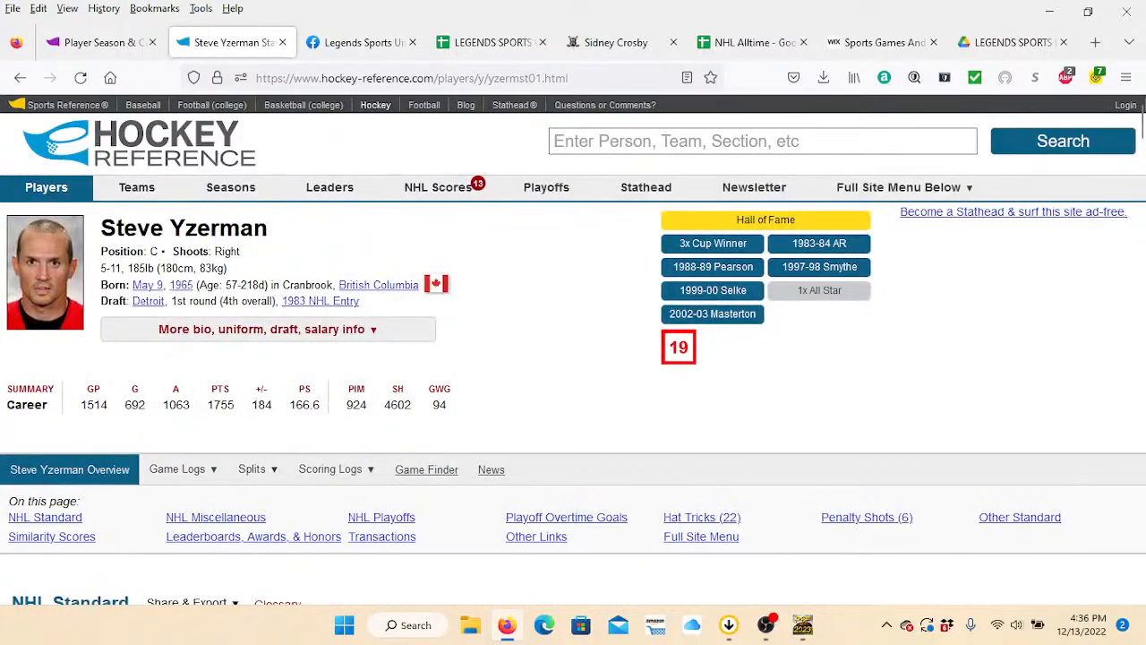
{"action": "left_click", "coordinate": [761, 141]}
{"action": "type", "text": "ulf "}
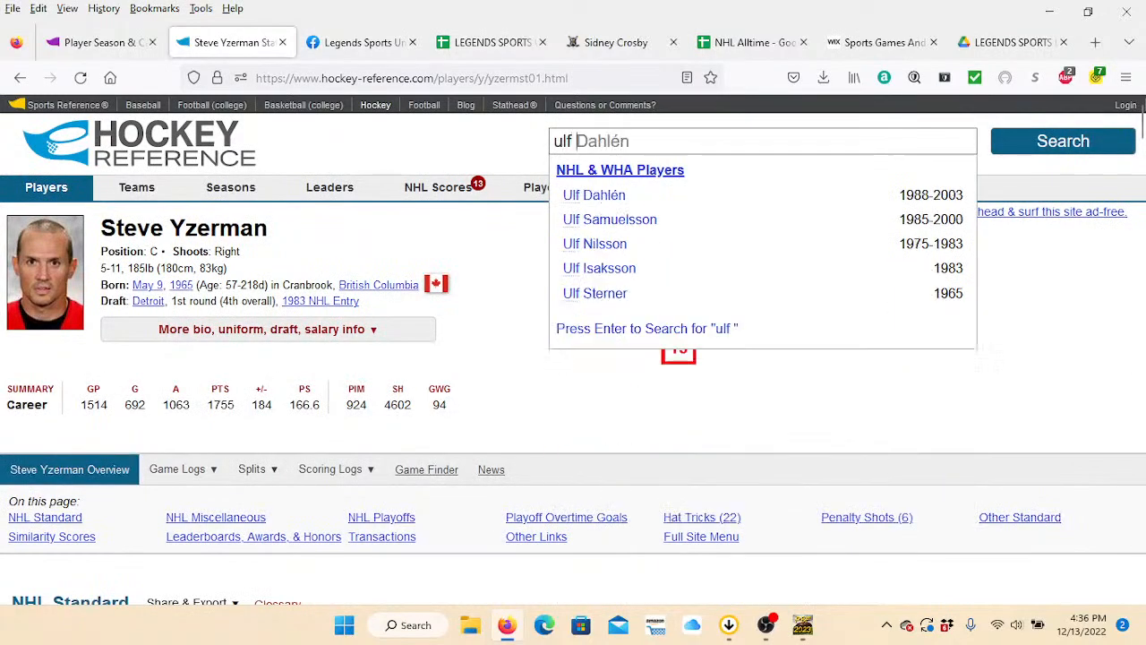
{"action": "type", "text": "dahlen"}
{"action": "key", "text": "Down"}
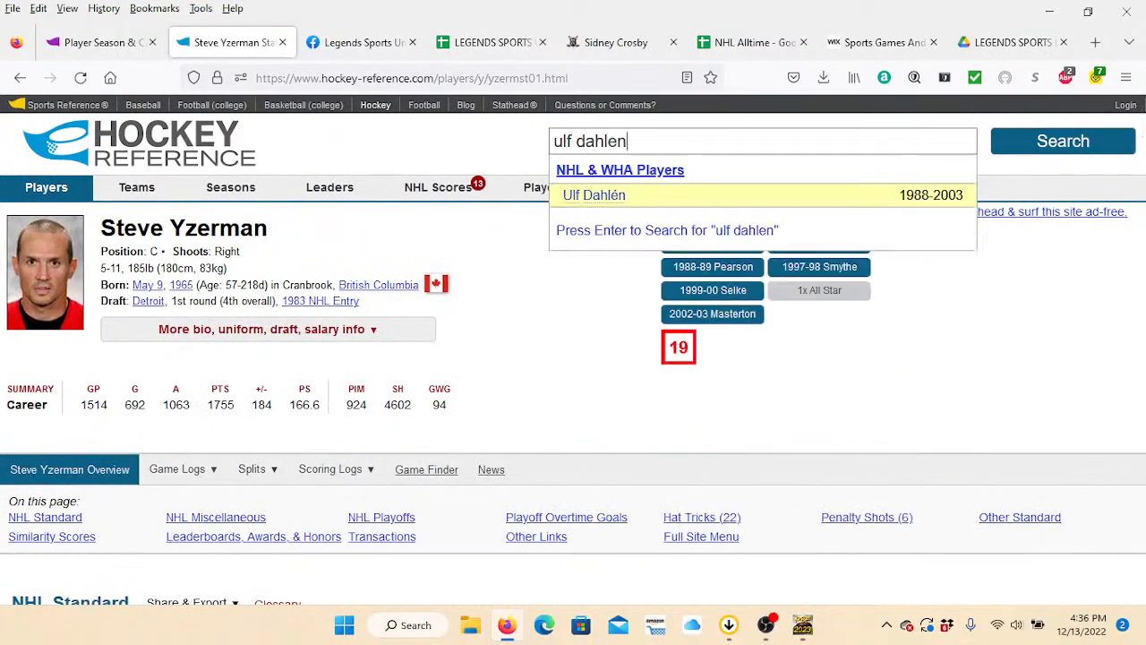
{"action": "key", "text": "Return"}
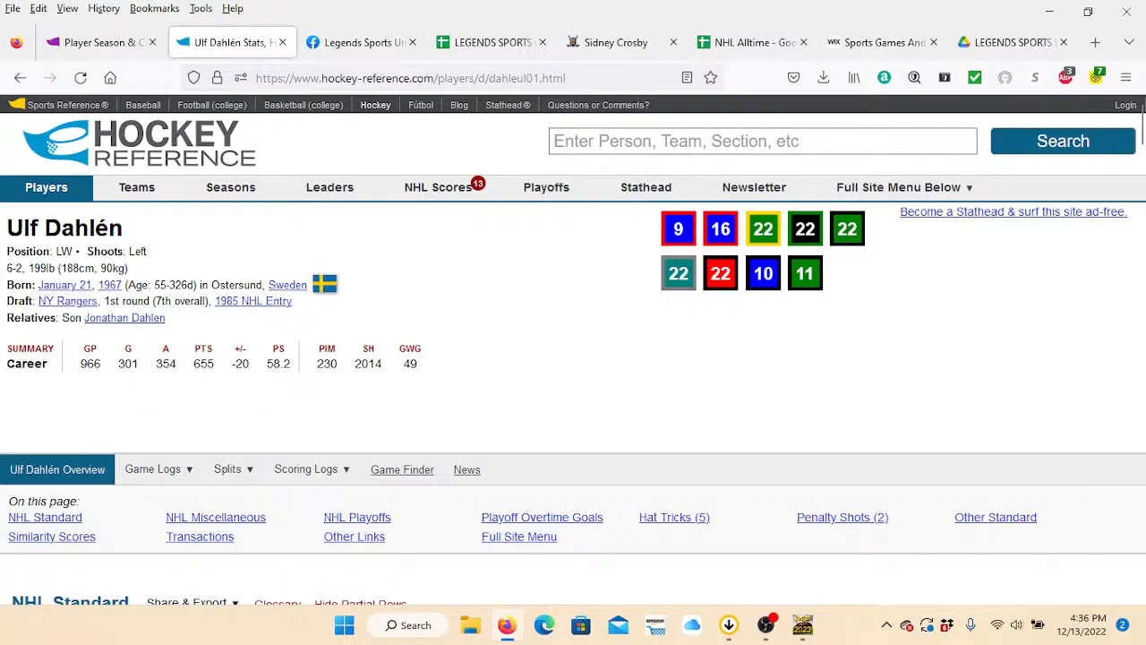
Copy the accented name "Ulf Dahlén" from the Hockey Reference page and replace the player name on the LSUForNHL card with it.
{"action": "left_click_drag", "start_coordinate": [124, 229], "coordinate": [7, 228]}
{"action": "key", "text": "ctrl+c"}
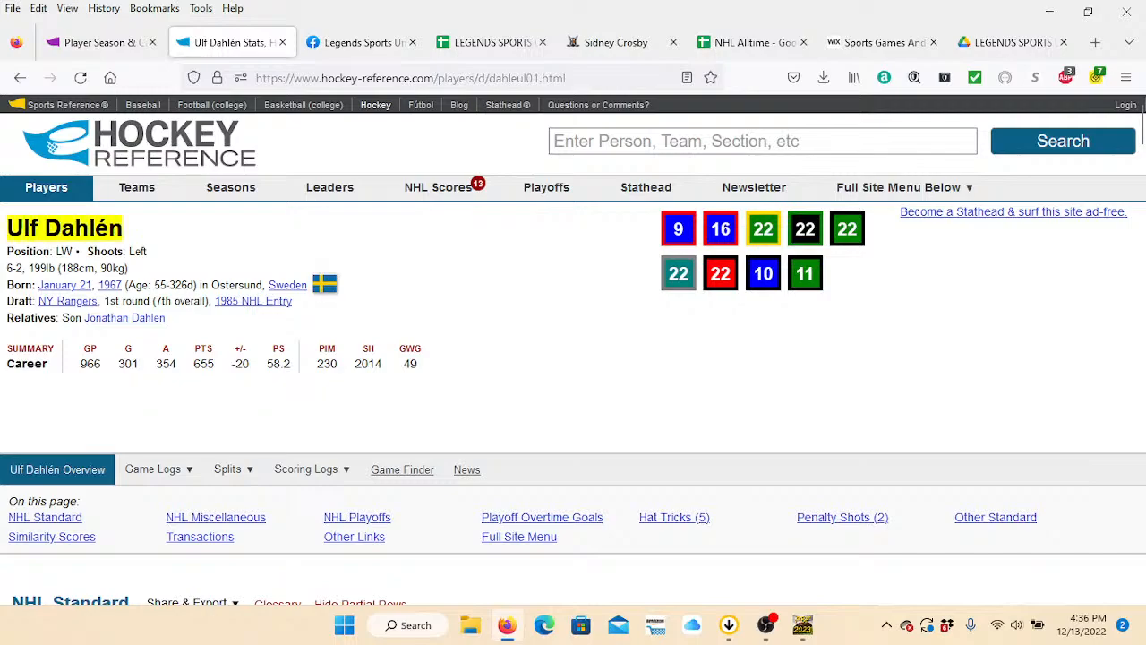
{"action": "left_click", "coordinate": [492, 42]}
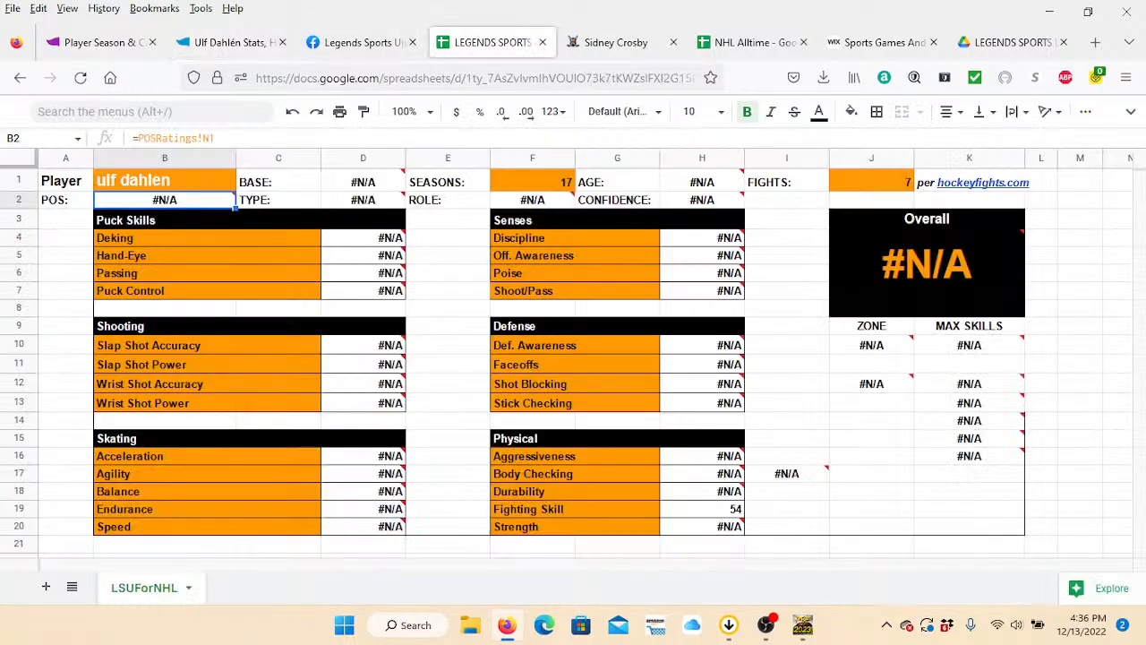
{"action": "left_click", "coordinate": [165, 180]}
{"action": "left_click_drag", "start_coordinate": [194, 138], "coordinate": [131, 139]}
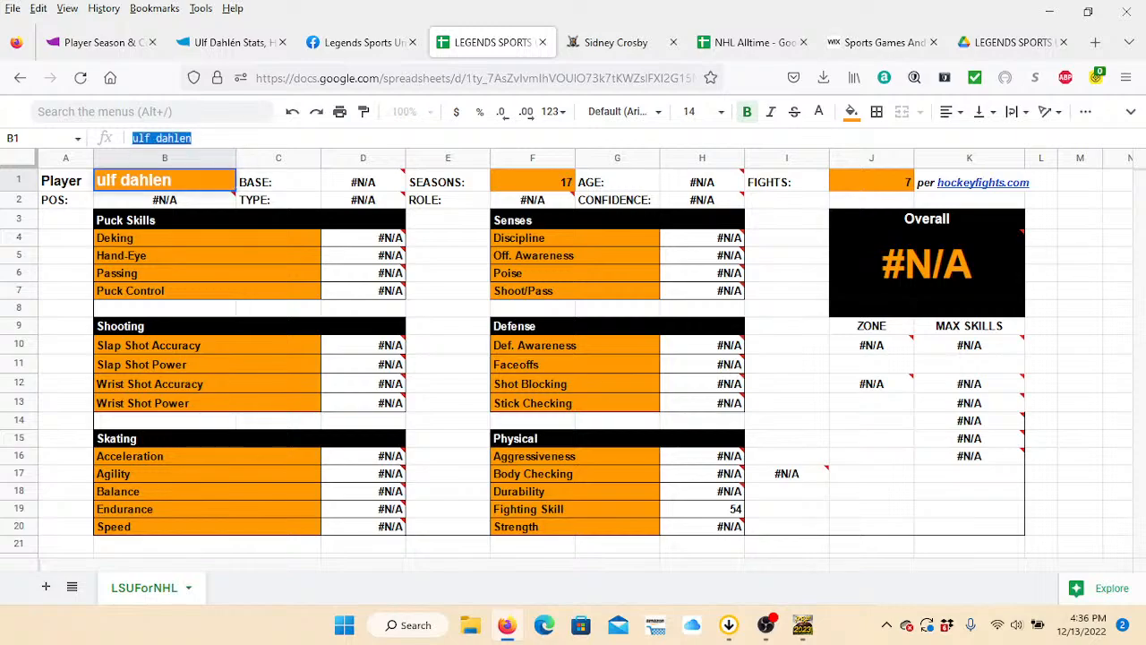
{"action": "key", "text": "ctrl+v"}
{"action": "key", "text": "Tab"}
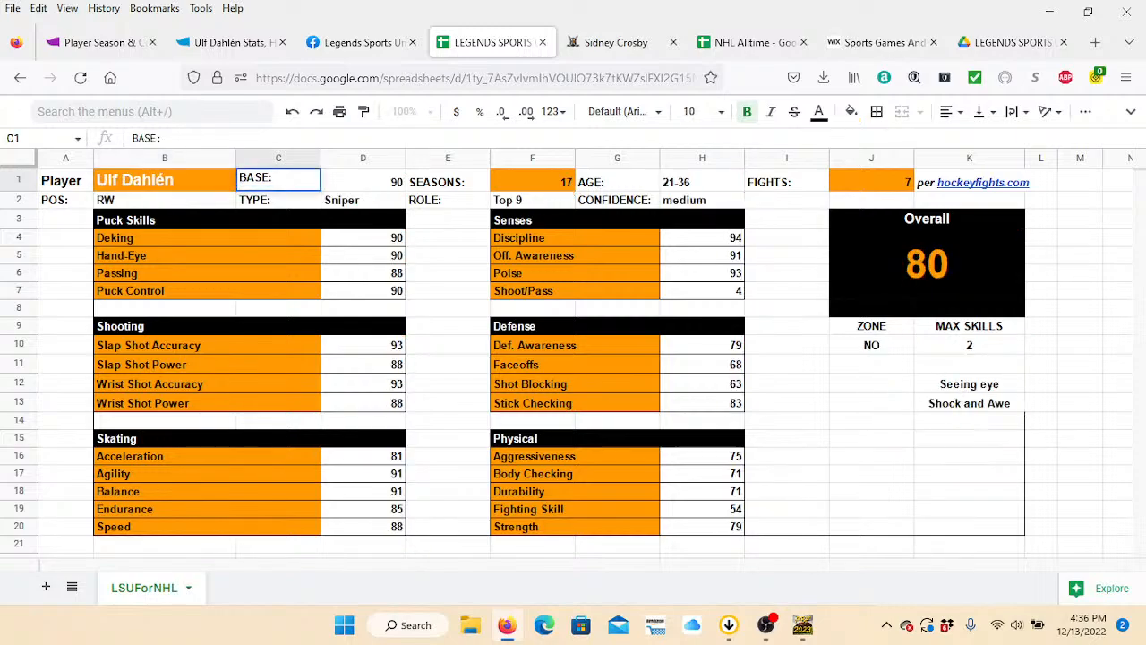
Set the Seasons value on Ulf Dahlén's ratings card to 15.
{"action": "double_click", "coordinate": [533, 181]}
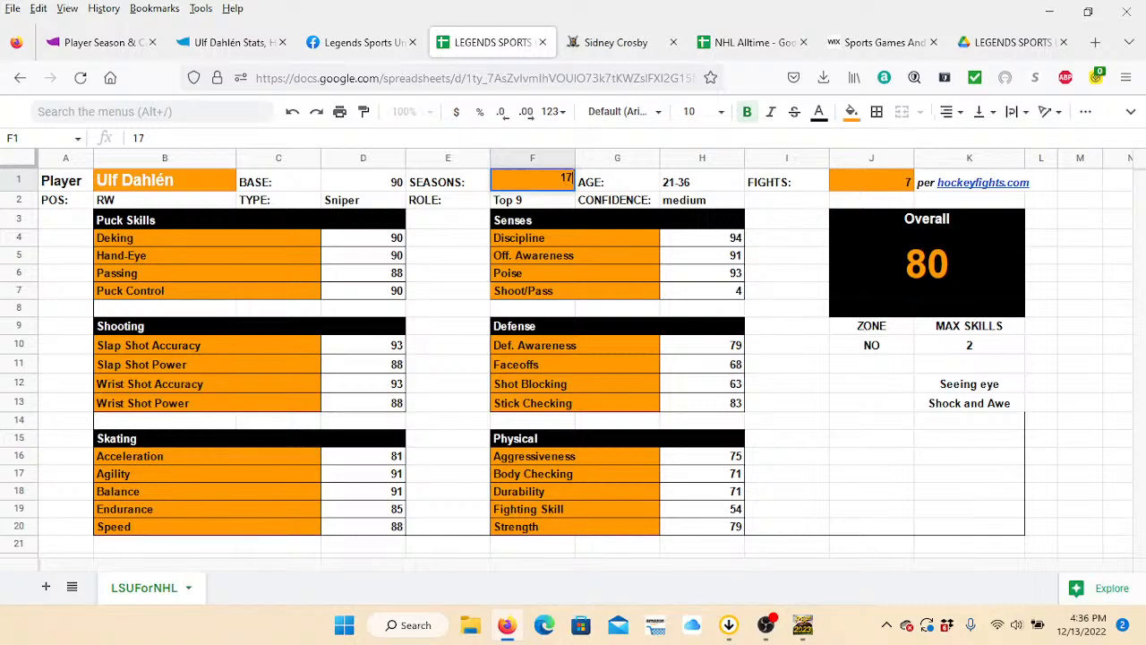
{"action": "type", "text": "15"}
{"action": "key", "text": "BackSpace"}
{"action": "key", "text": "BackSpace"}
{"action": "key", "text": "BackSpace"}
{"action": "key", "text": "BackSpace"}
{"action": "type", "text": "150"}
{"action": "key", "text": "BackSpace"}
{"action": "left_click", "coordinate": [787, 326]}
{"action": "left_click", "coordinate": [871, 182]}
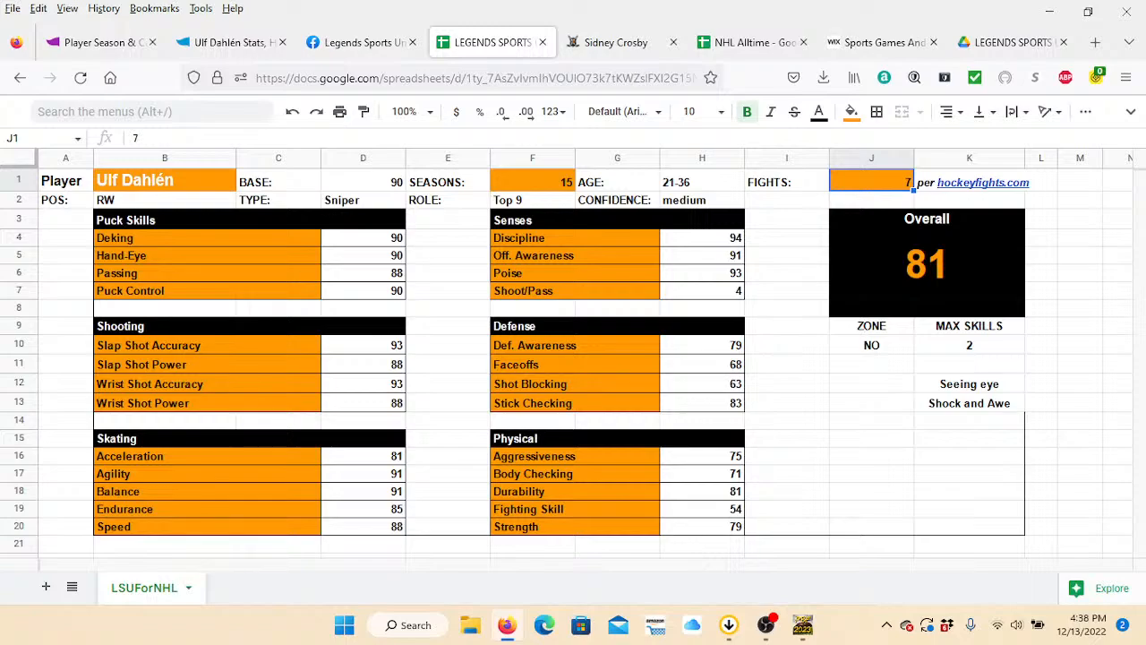
{"action": "left_click", "coordinate": [1081, 474]}
{"action": "left_click", "coordinate": [1080, 492]}
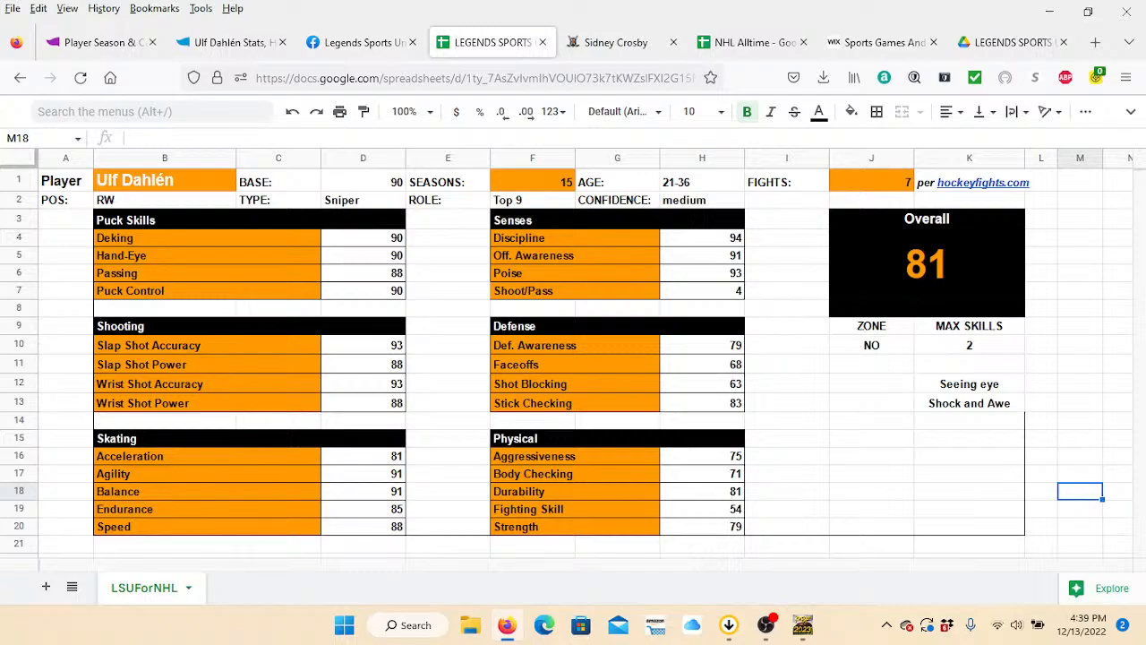
View the Legends Sports Universe Facebook page and return to the LSUForNHL ratings card.
{"action": "left_click", "coordinate": [358, 42]}
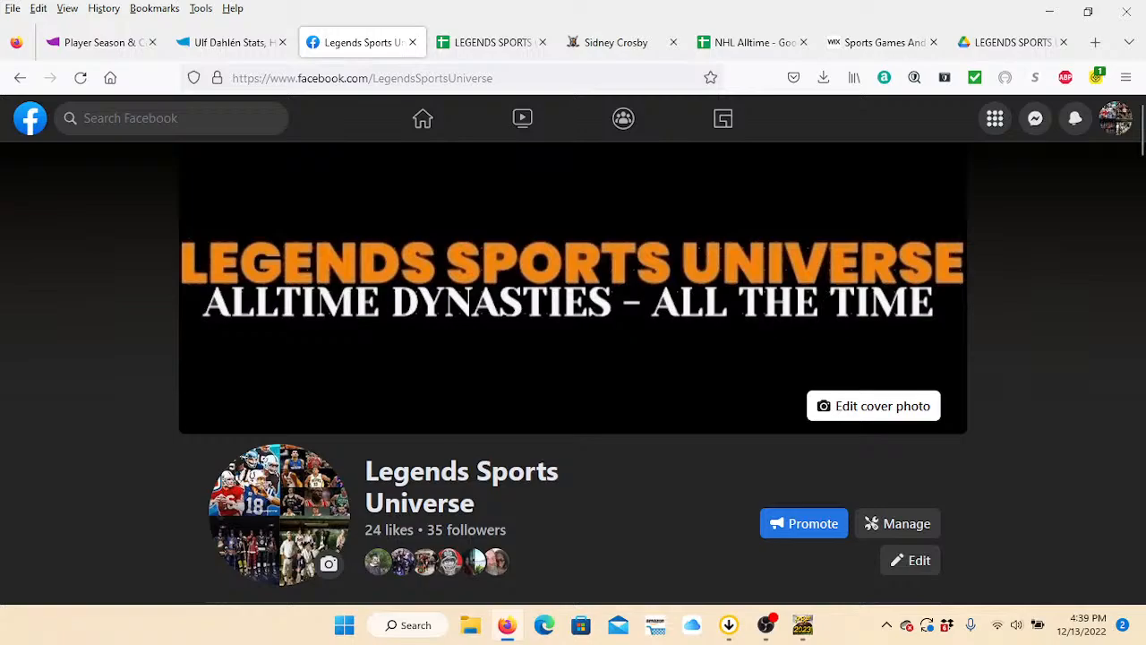
{"action": "left_click", "coordinate": [492, 42]}
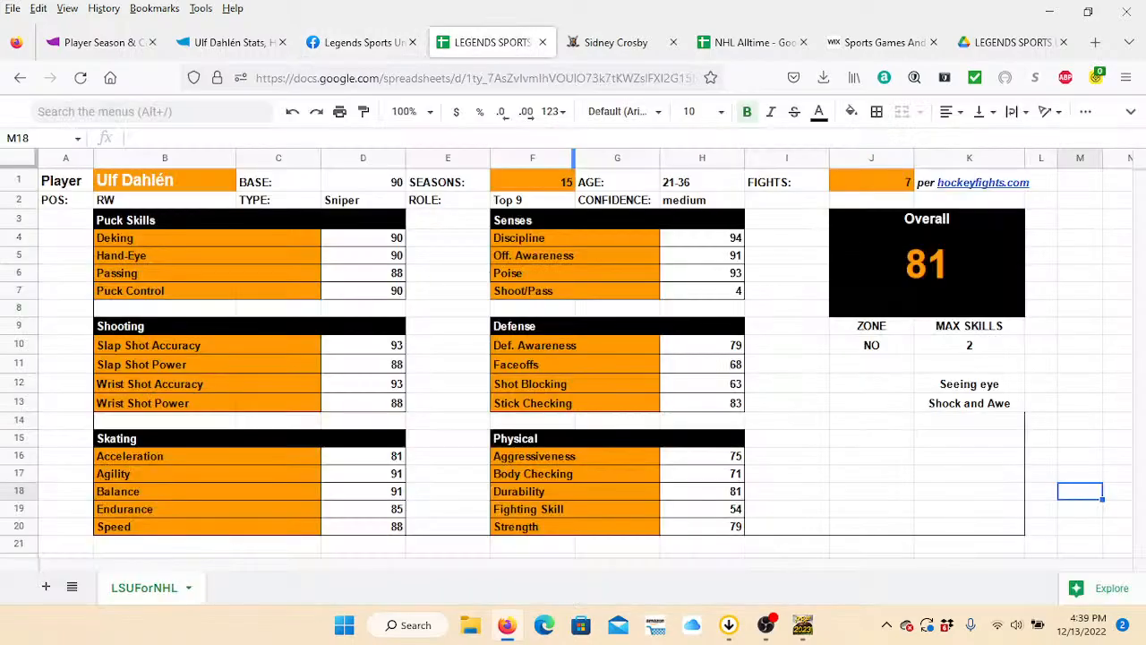
{"action": "left_click", "coordinate": [871, 474]}
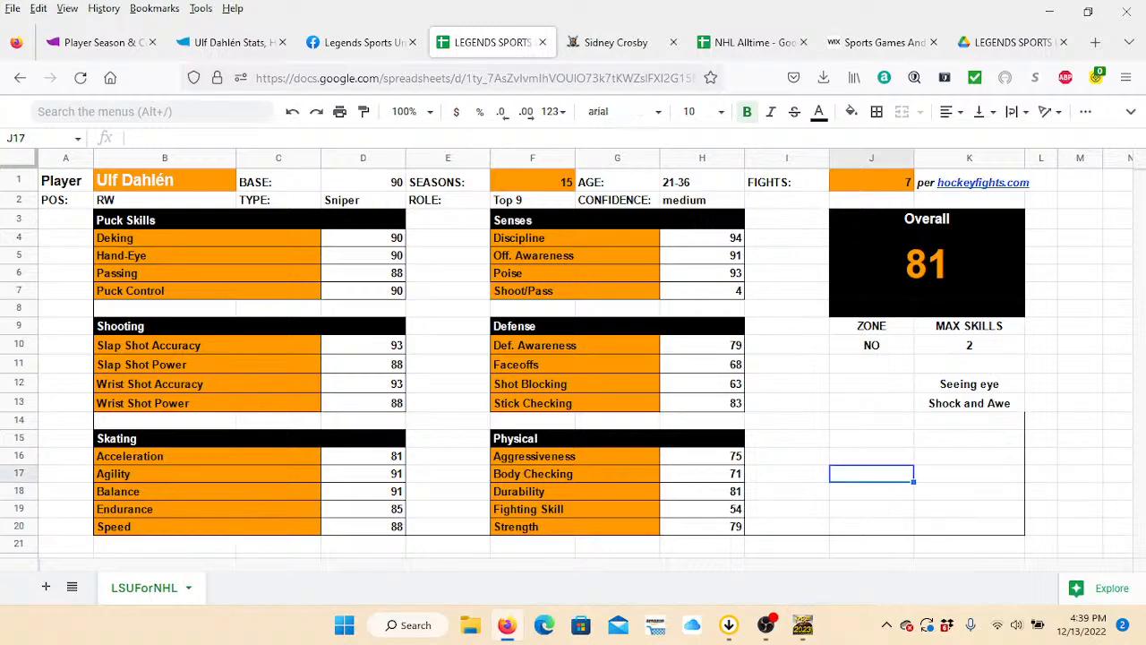
{"action": "left_click", "coordinate": [871, 556]}
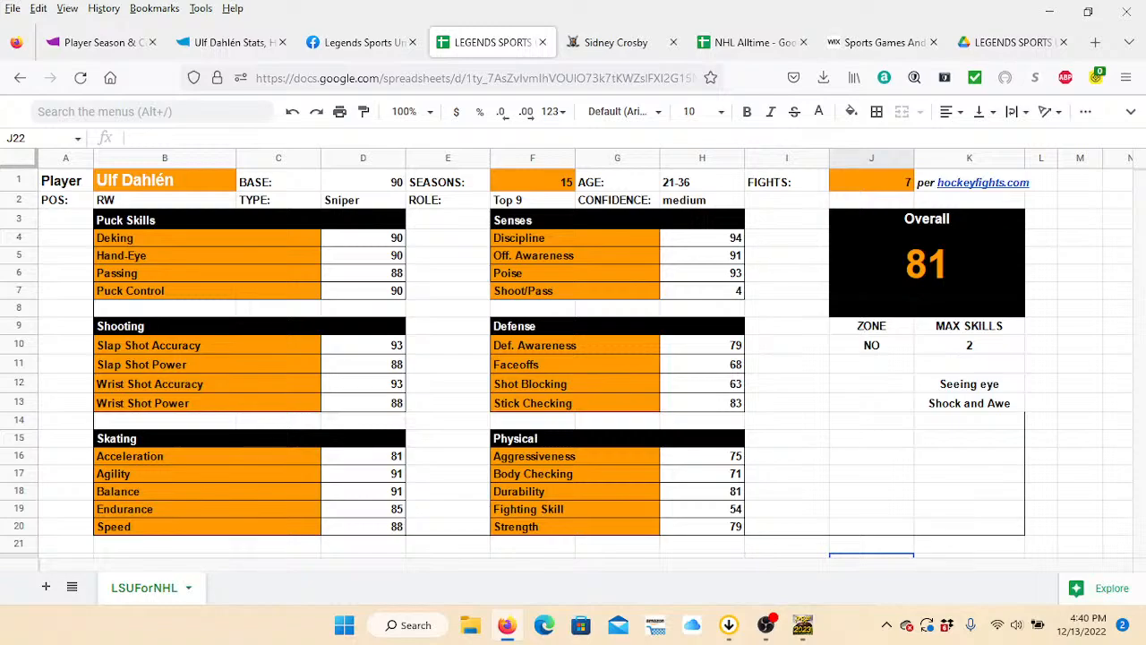
{"action": "left_click", "coordinate": [766, 624]}
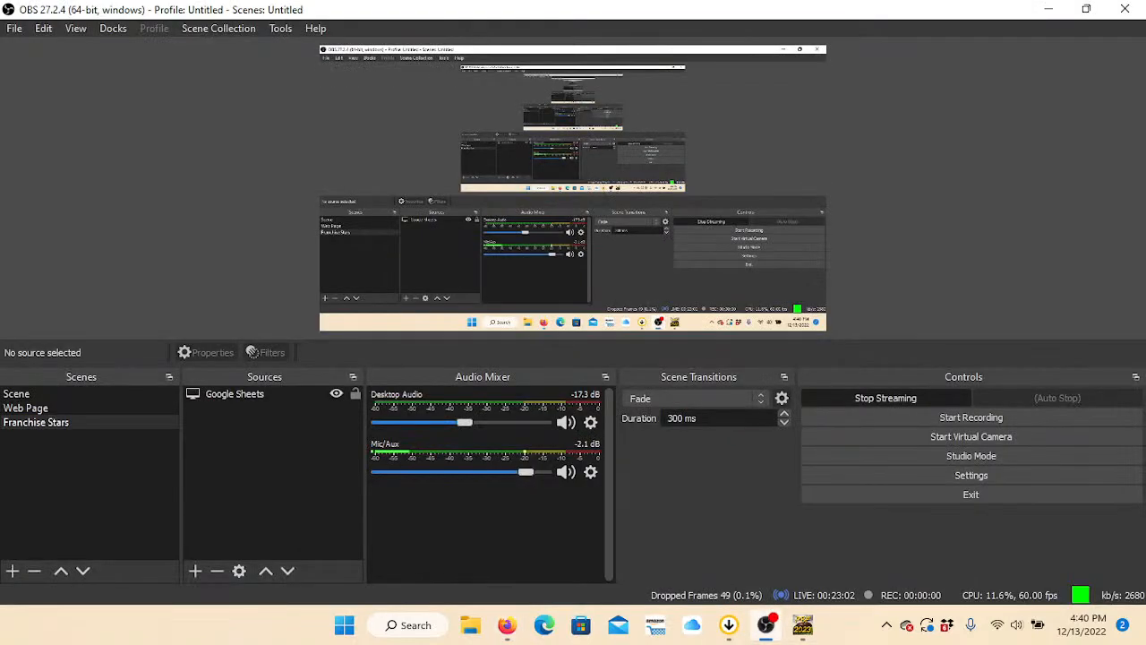